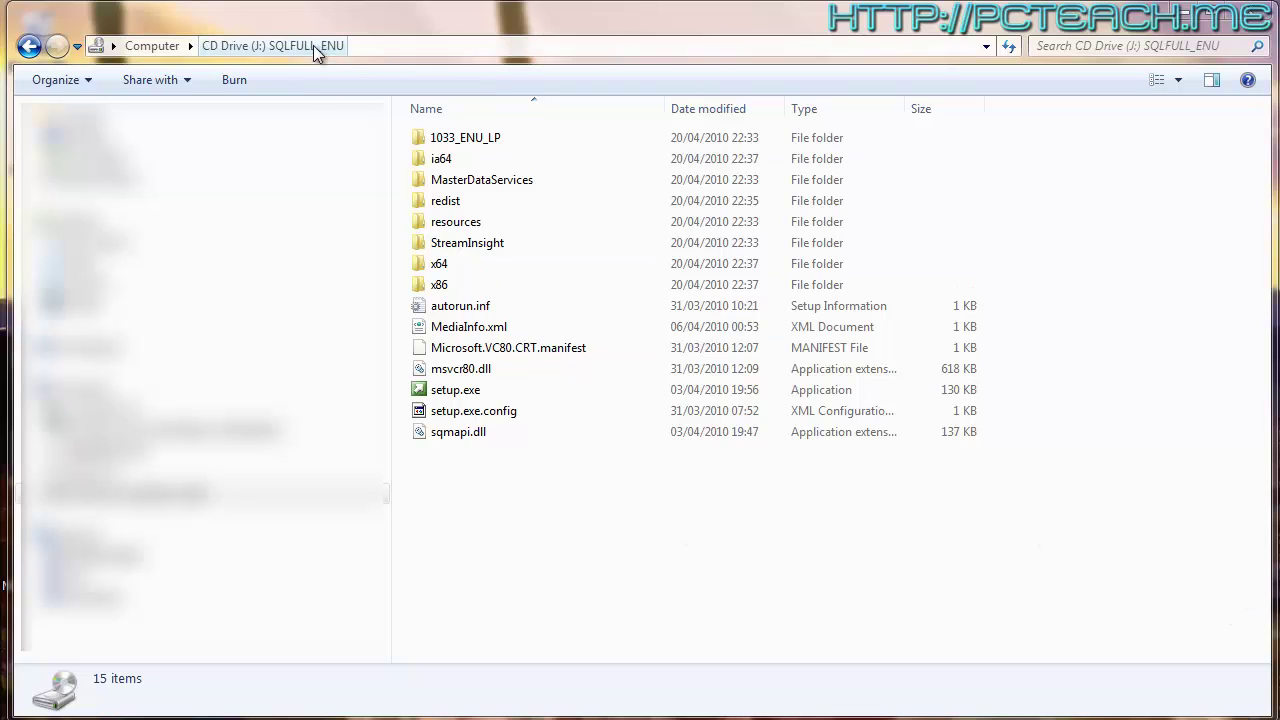
- Launch setup.exe from the SQLFULL_ENU disc and close the duplicate SQL Server Installation Center window
double_click(460, 397)
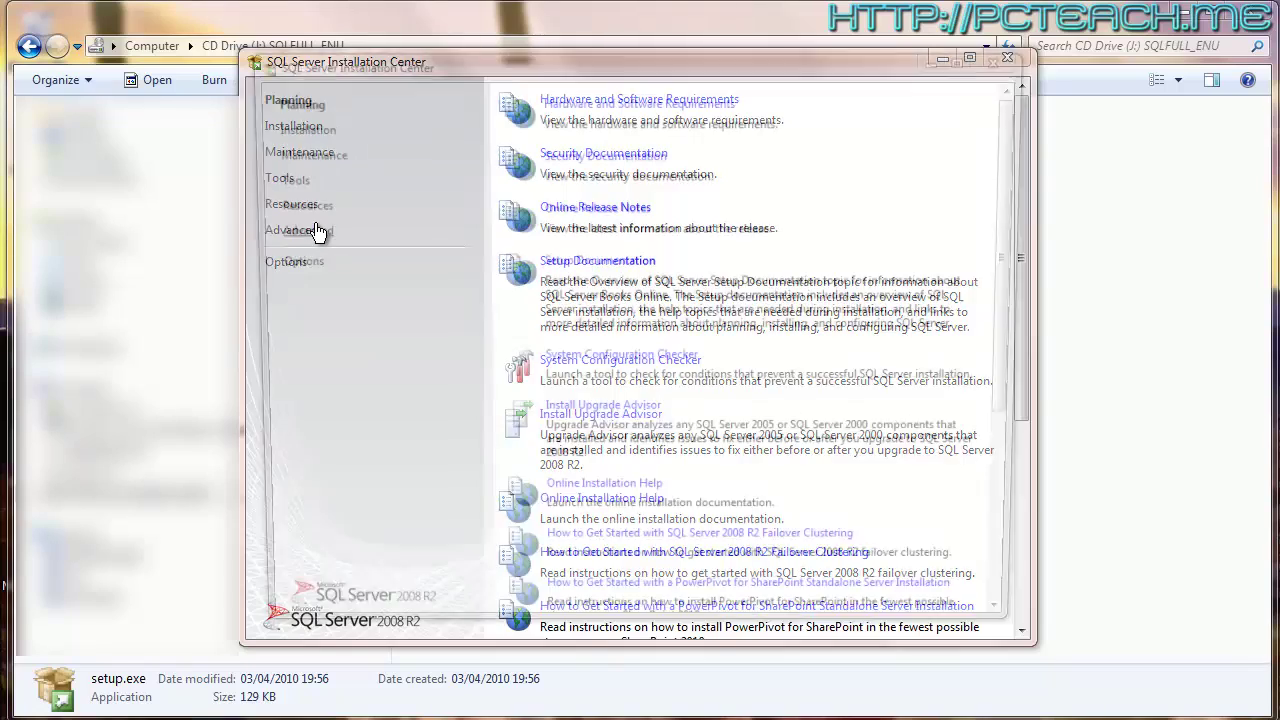
drag(776, 65, 763, 104)
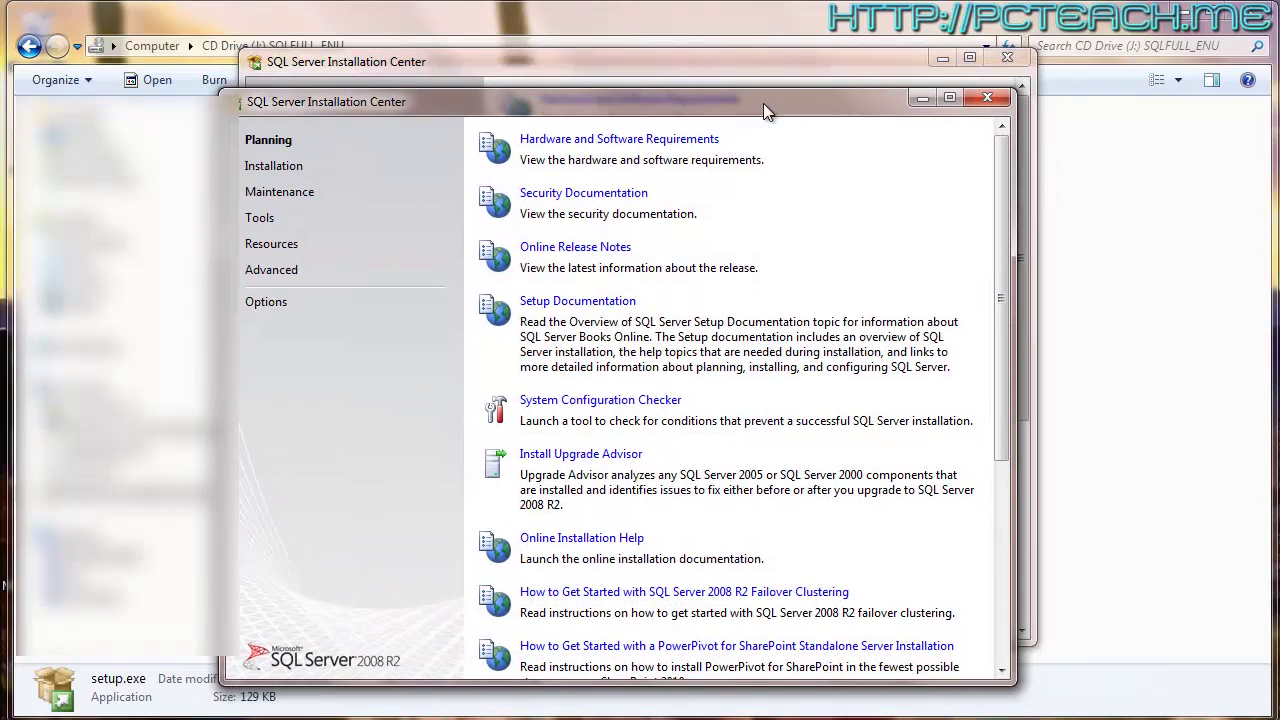
click(979, 99)
drag(501, 67, 472, 68)
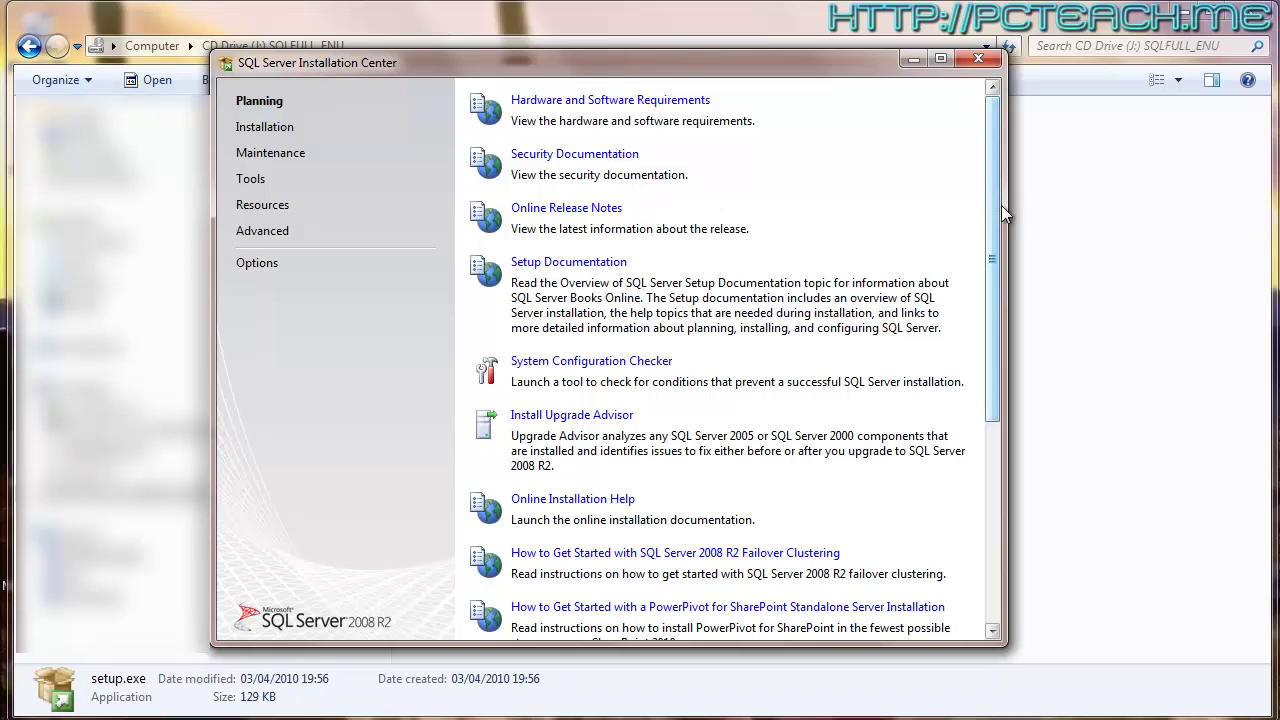
- Look through the Planning, Installation, Maintenance, Tools, Resources and Advanced pages of the Installation Center
mouse_move(995, 207)
mouse_down()
mouse_move(983, 386)
mouse_move(994, 190)
mouse_up()
click(258, 130)
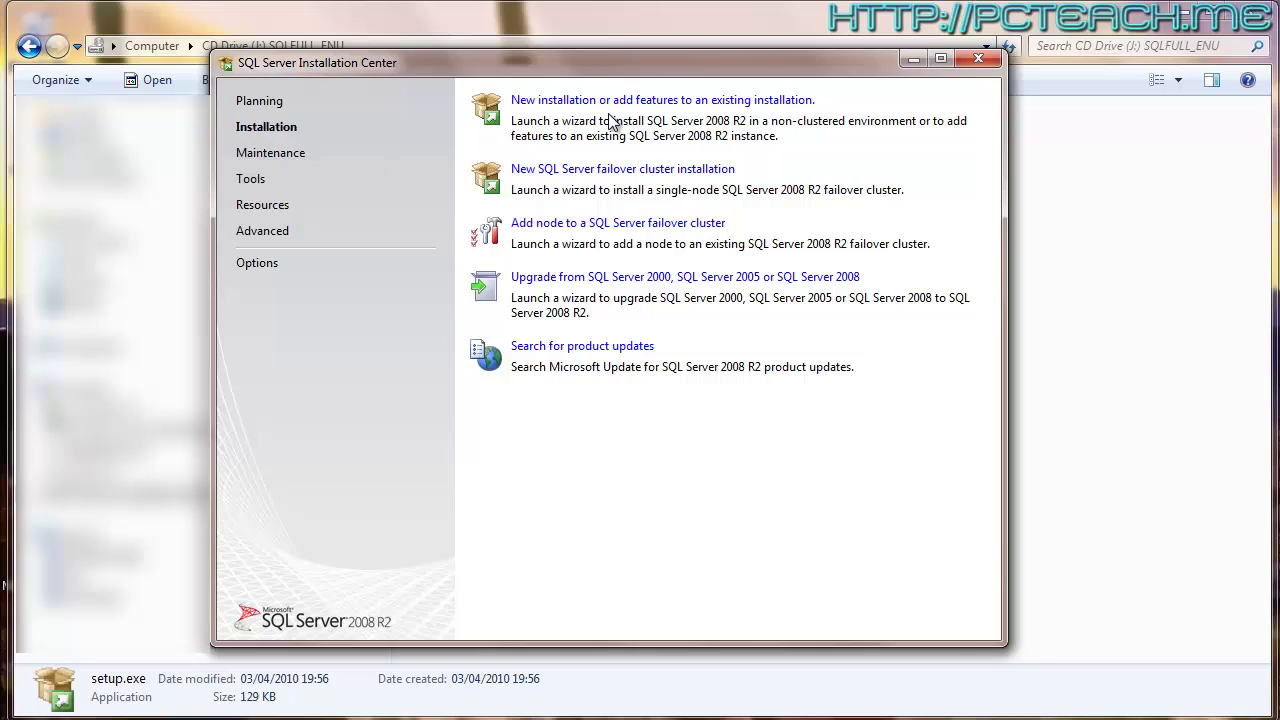
click(293, 158)
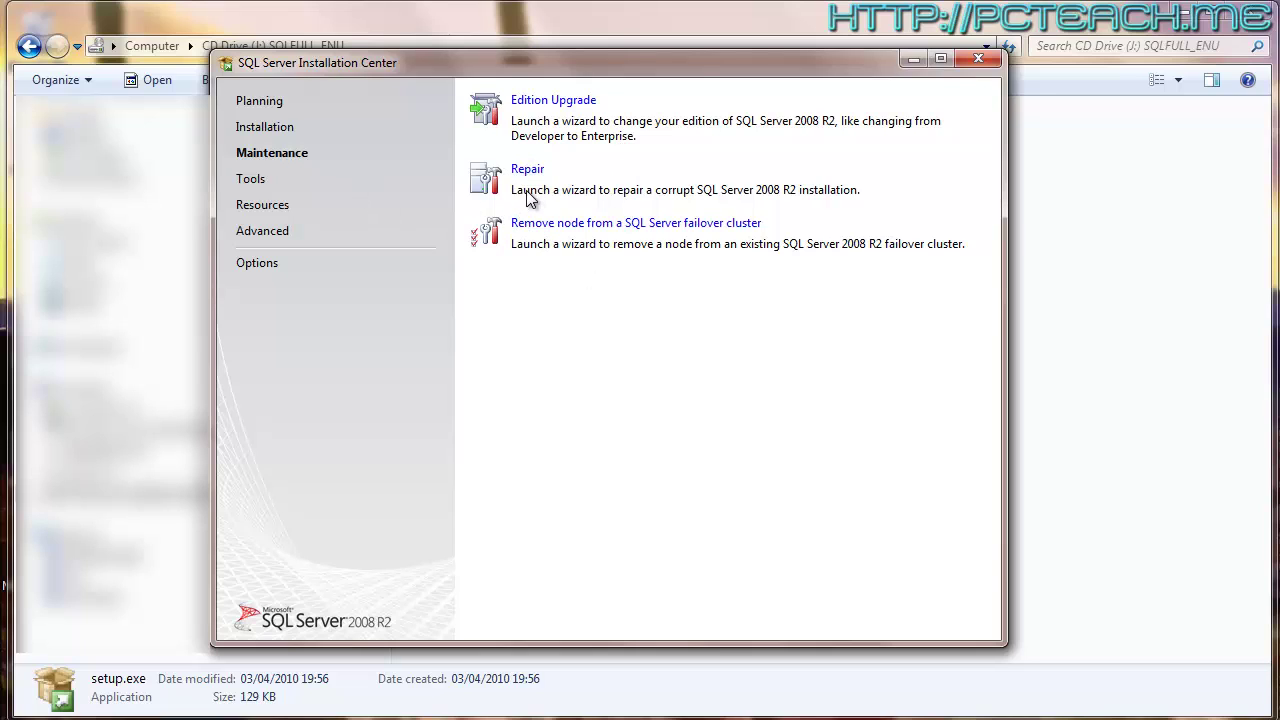
click(248, 184)
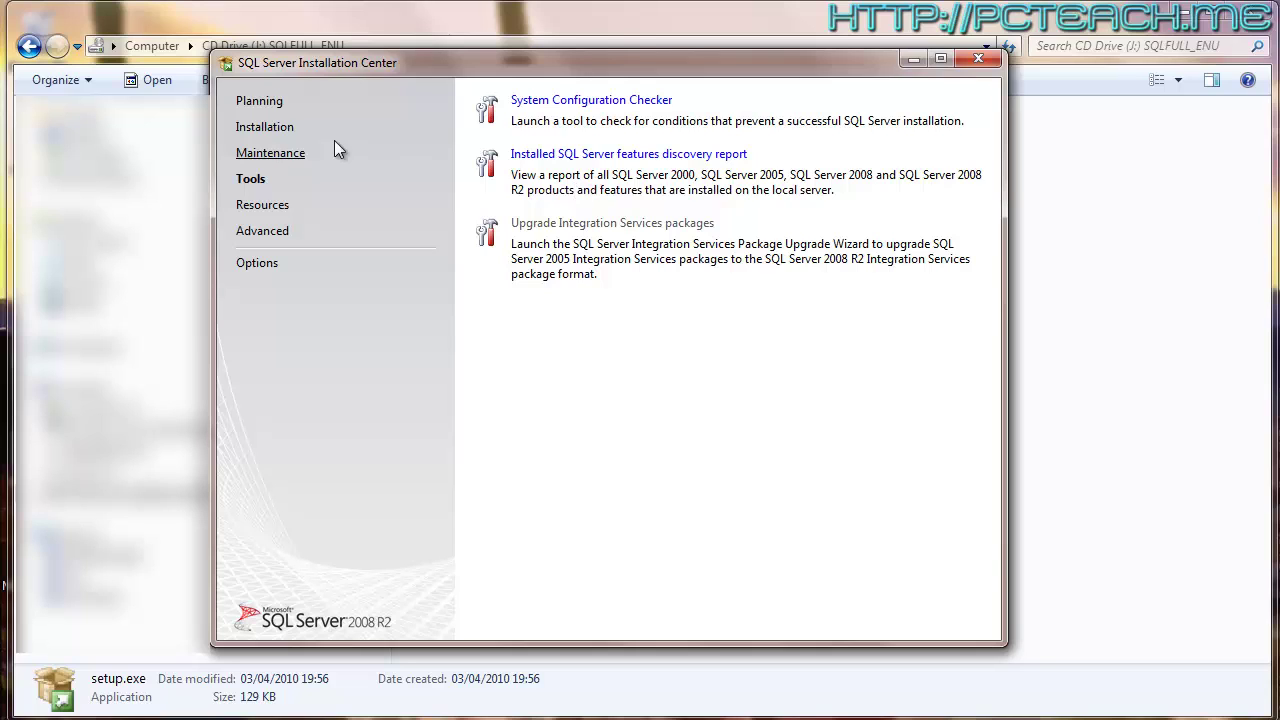
click(284, 207)
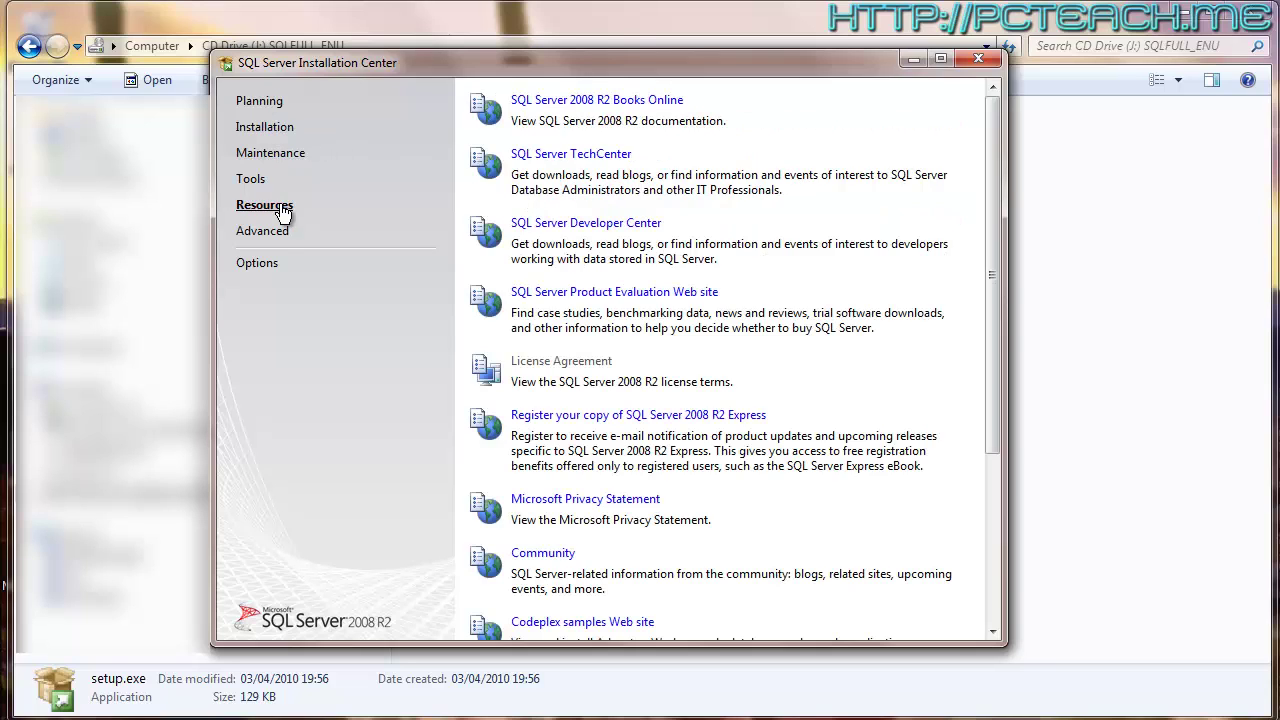
click(288, 236)
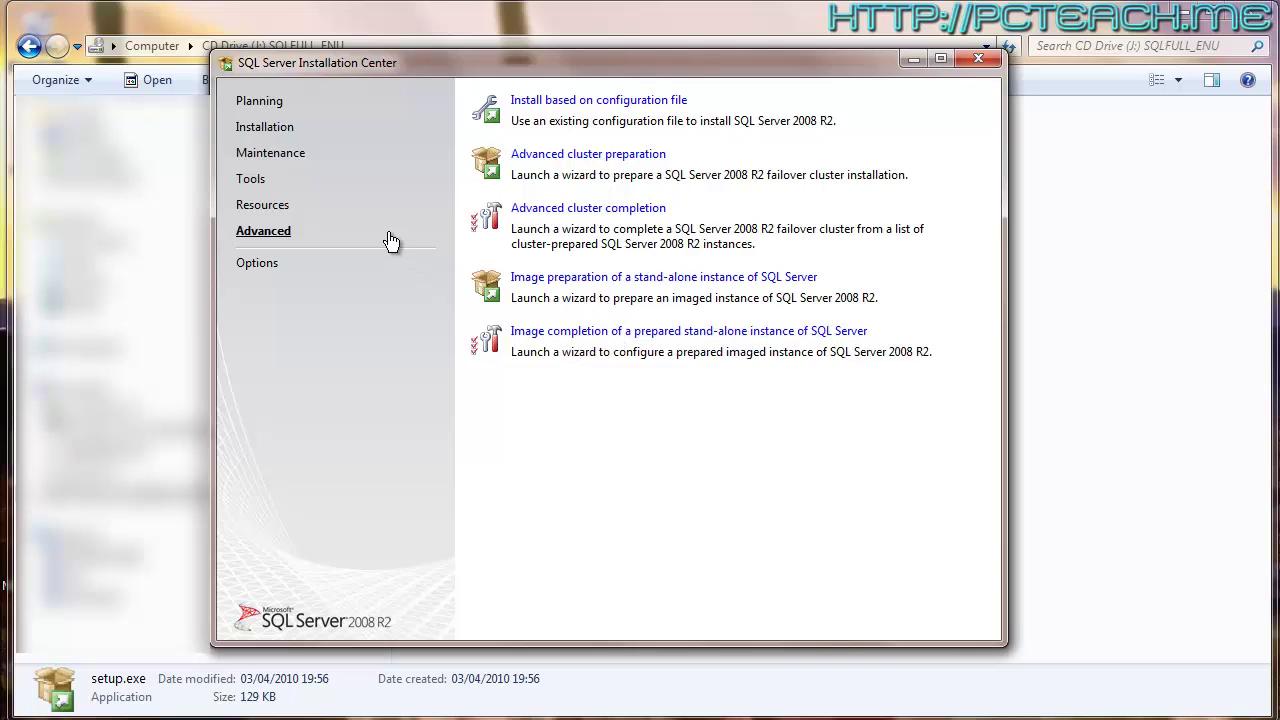
- Read the online Hardware and Software Requirements linked from the Planning page, and close the browser
click(262, 102)
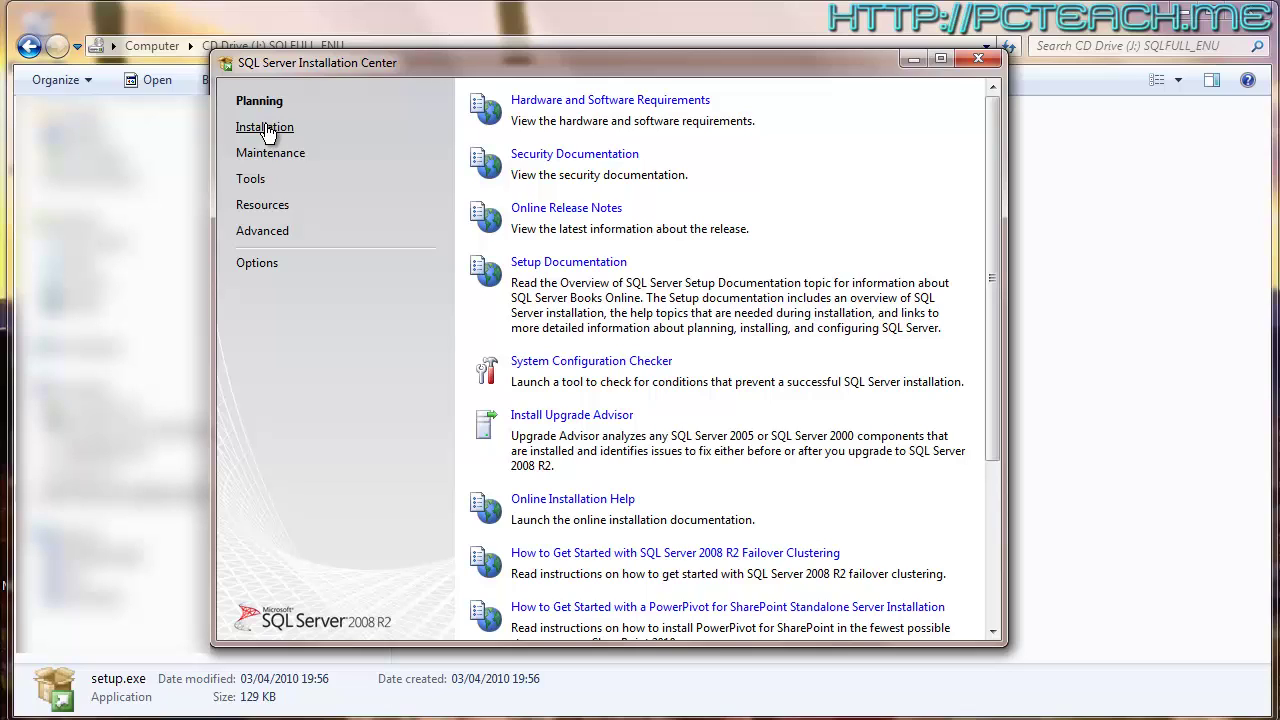
click(574, 104)
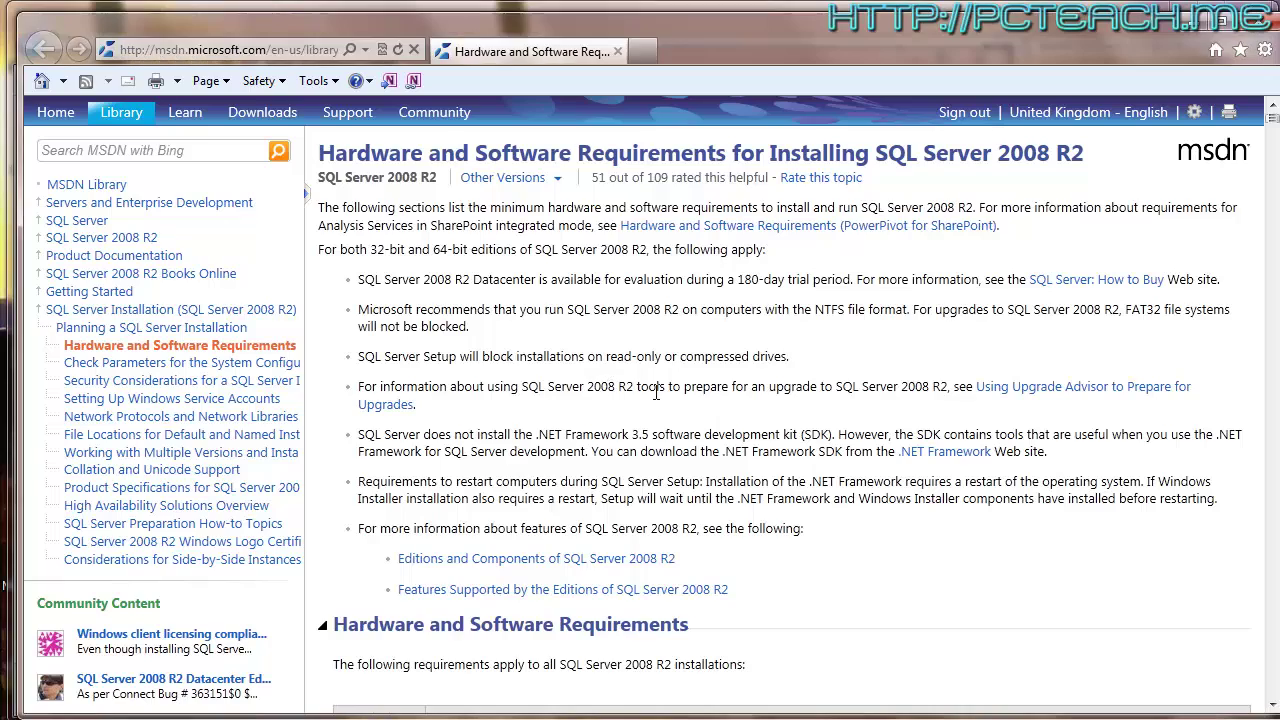
drag(664, 391, 618, 395)
scroll(619, 425, down, 3)
scroll(619, 425, down, 3)
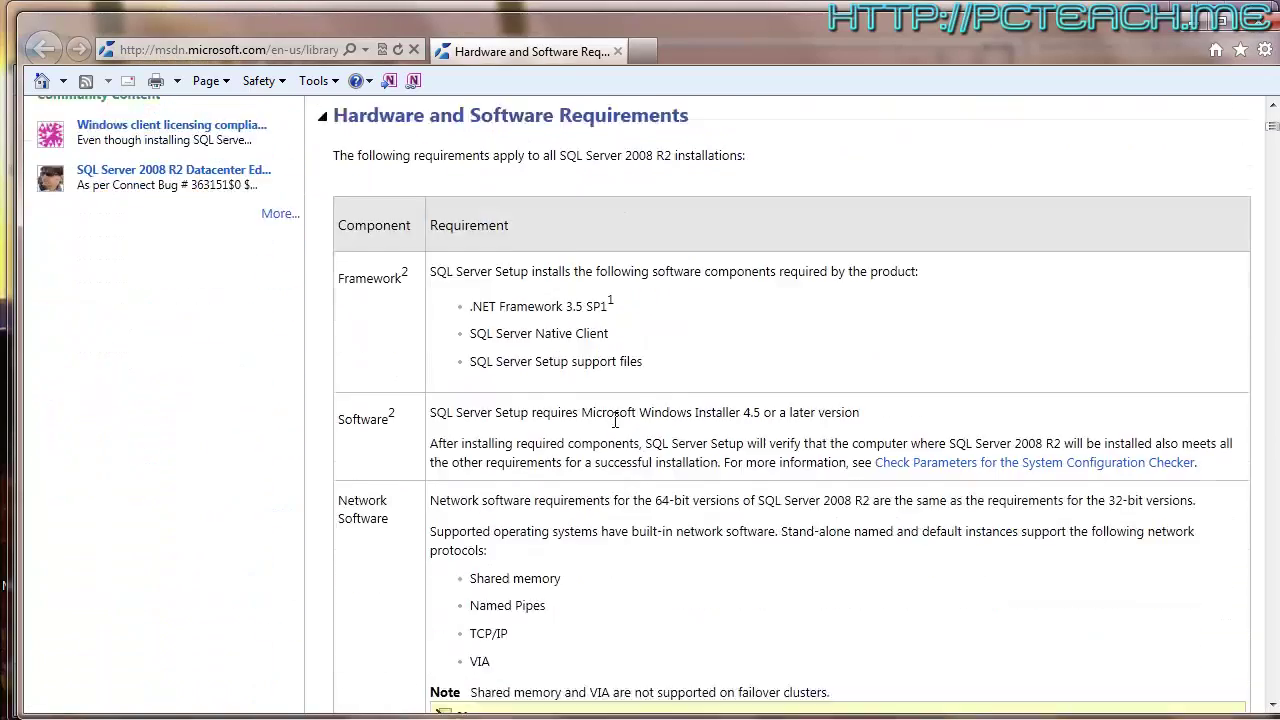
scroll(617, 440, down, 3)
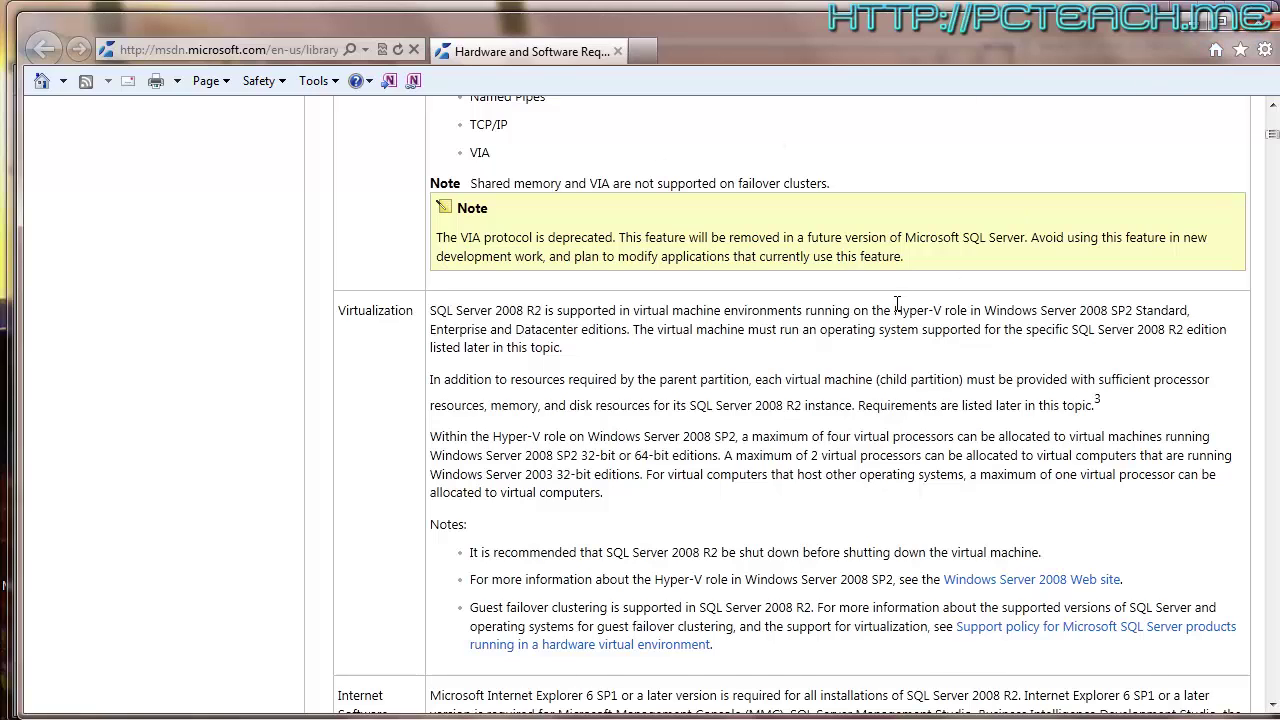
click(1257, 30)
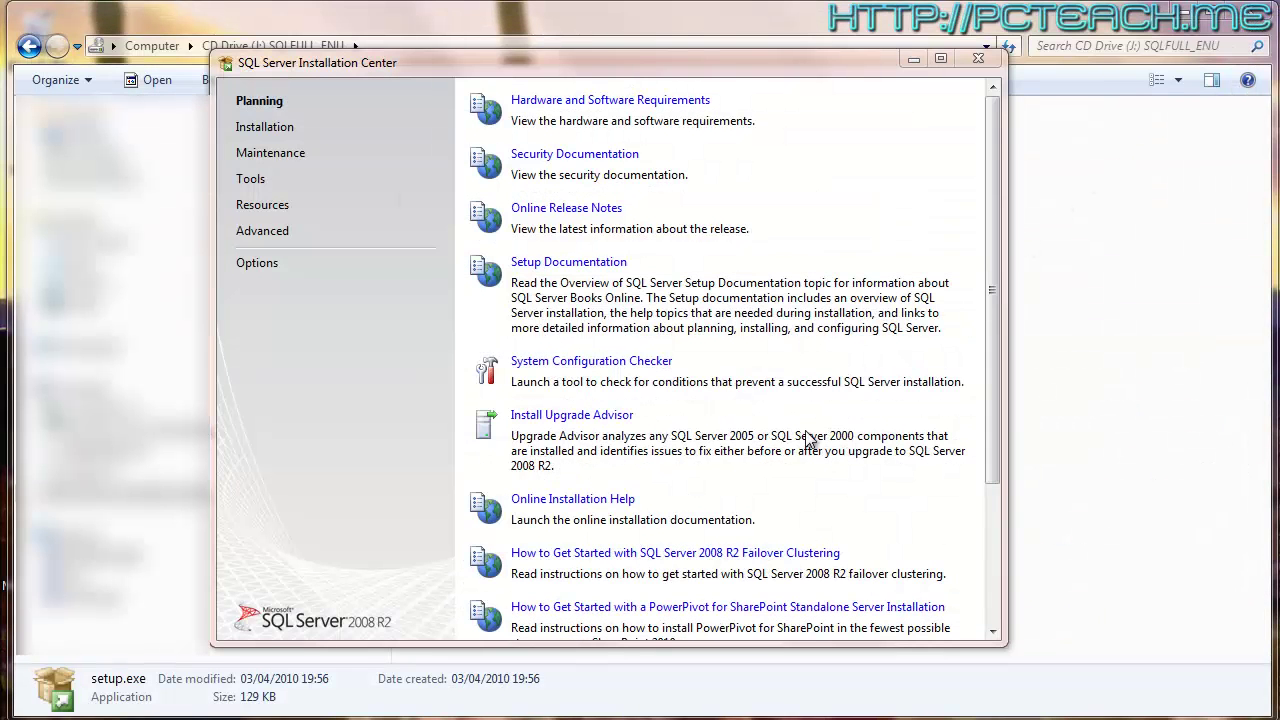
- Run the System Configuration Checker, review the detailed status of every setup support rule, and close the checker
click(640, 366)
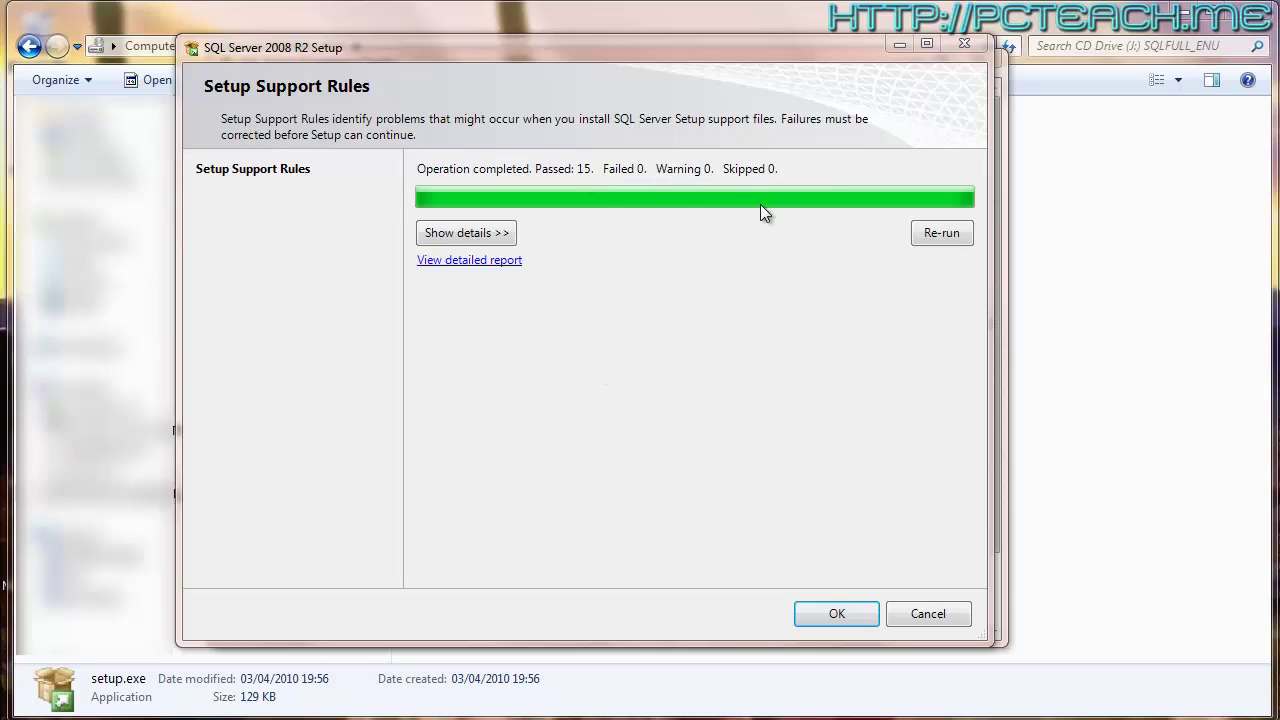
click(486, 236)
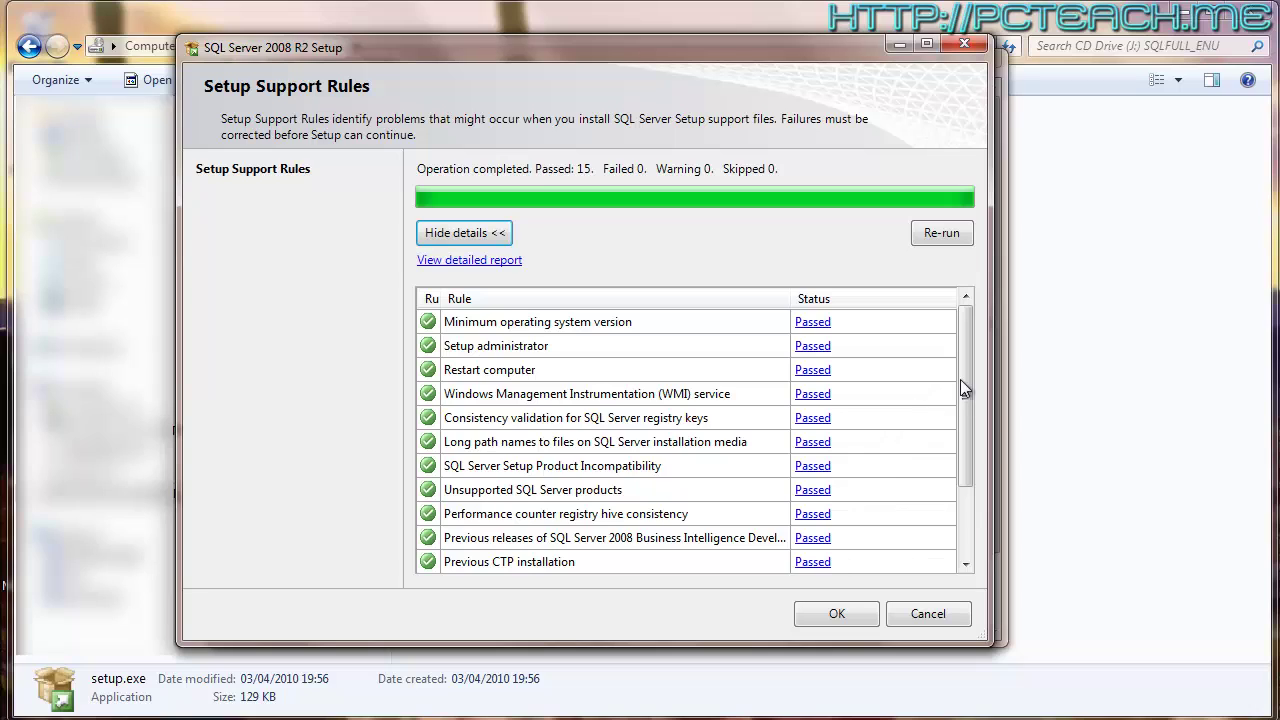
drag(962, 380, 970, 465)
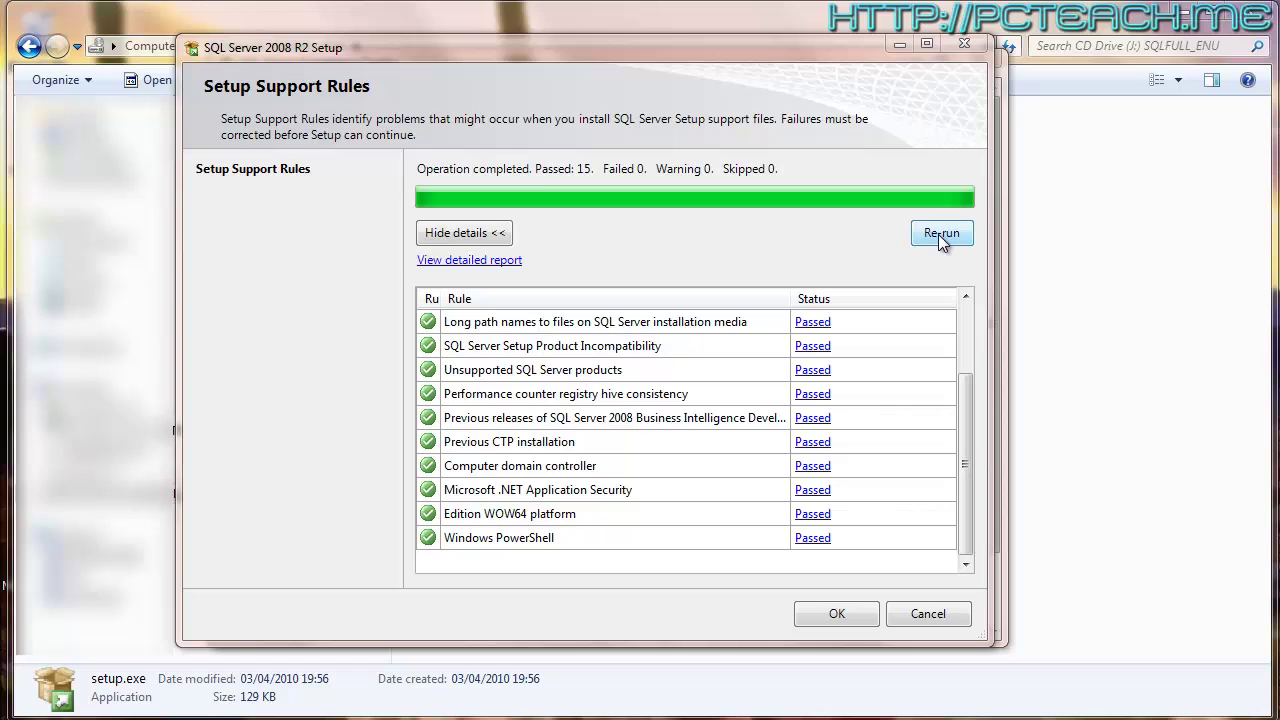
drag(973, 420, 962, 320)
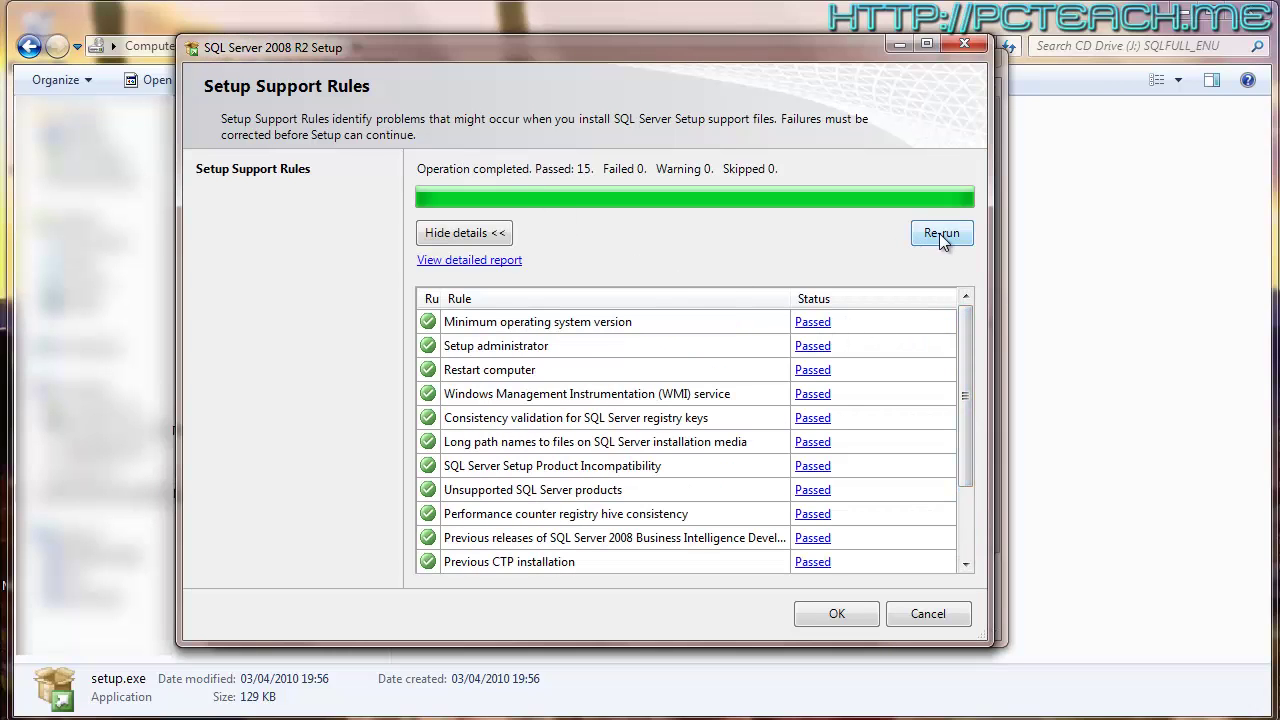
click(837, 614)
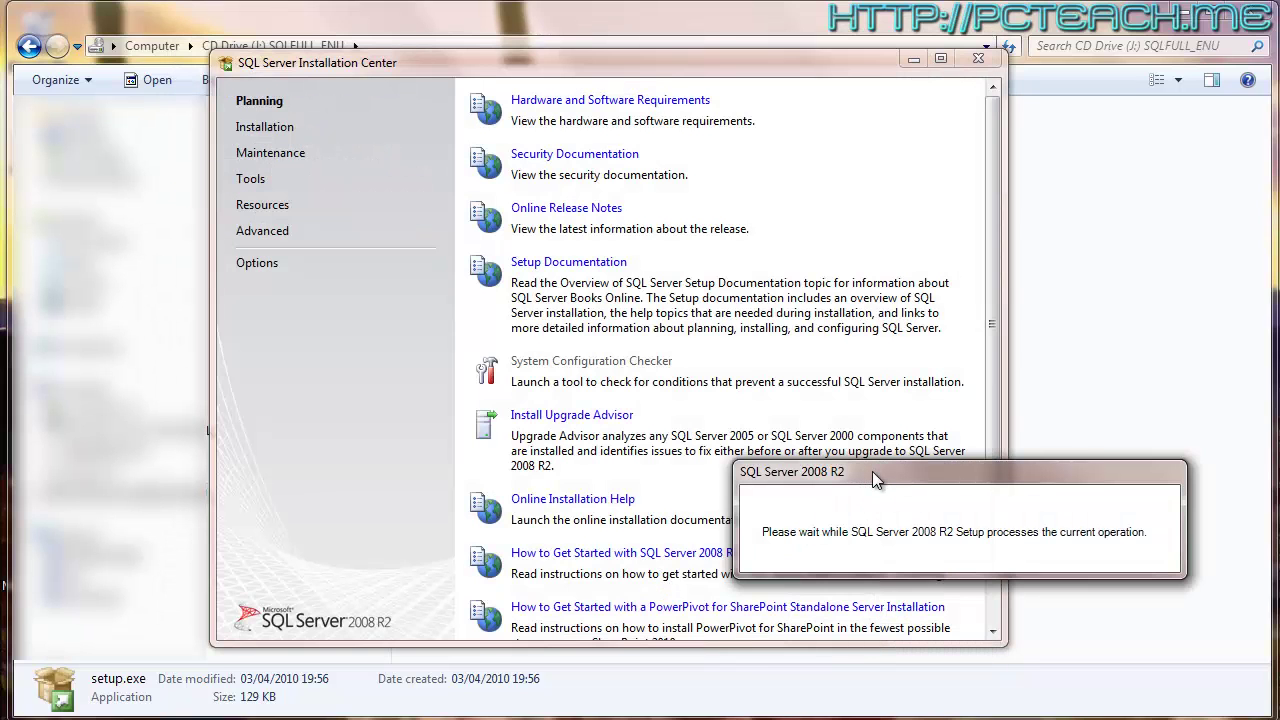
drag(872, 478, 761, 363)
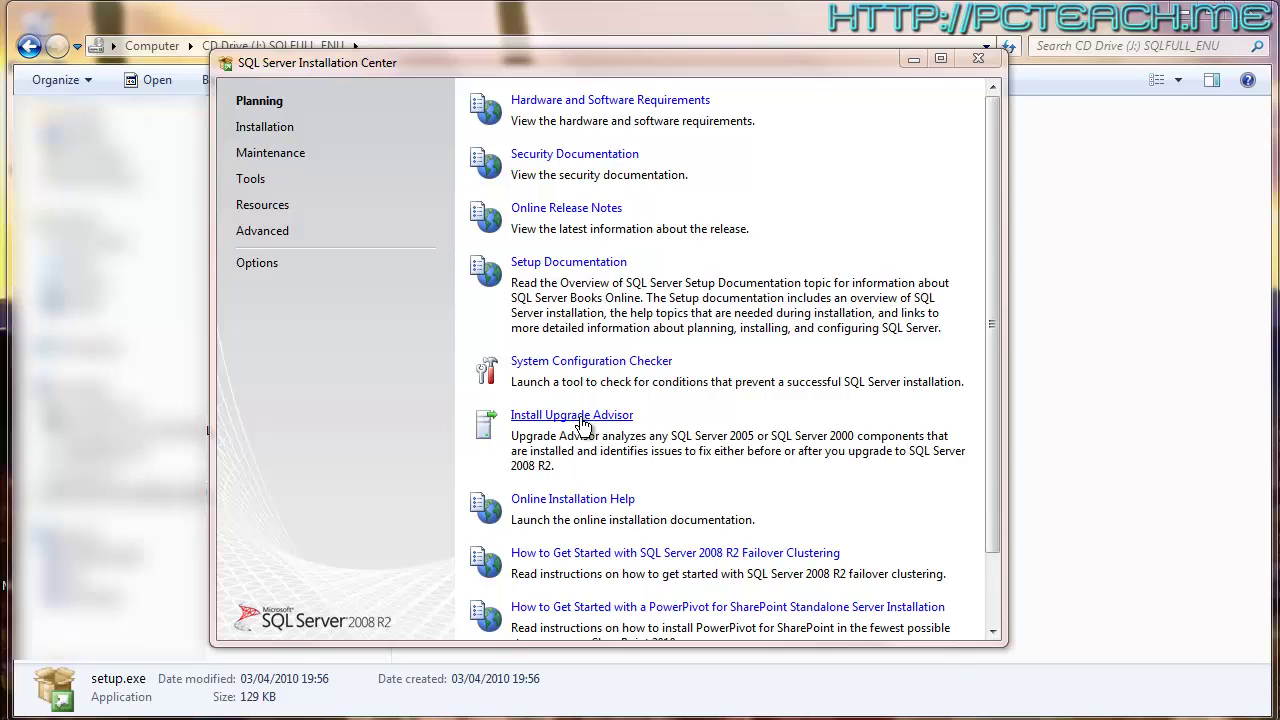
- Start a new SQL Server installation, expand the setup support rule details, and continue to the product key page
drag(994, 307, 981, 447)
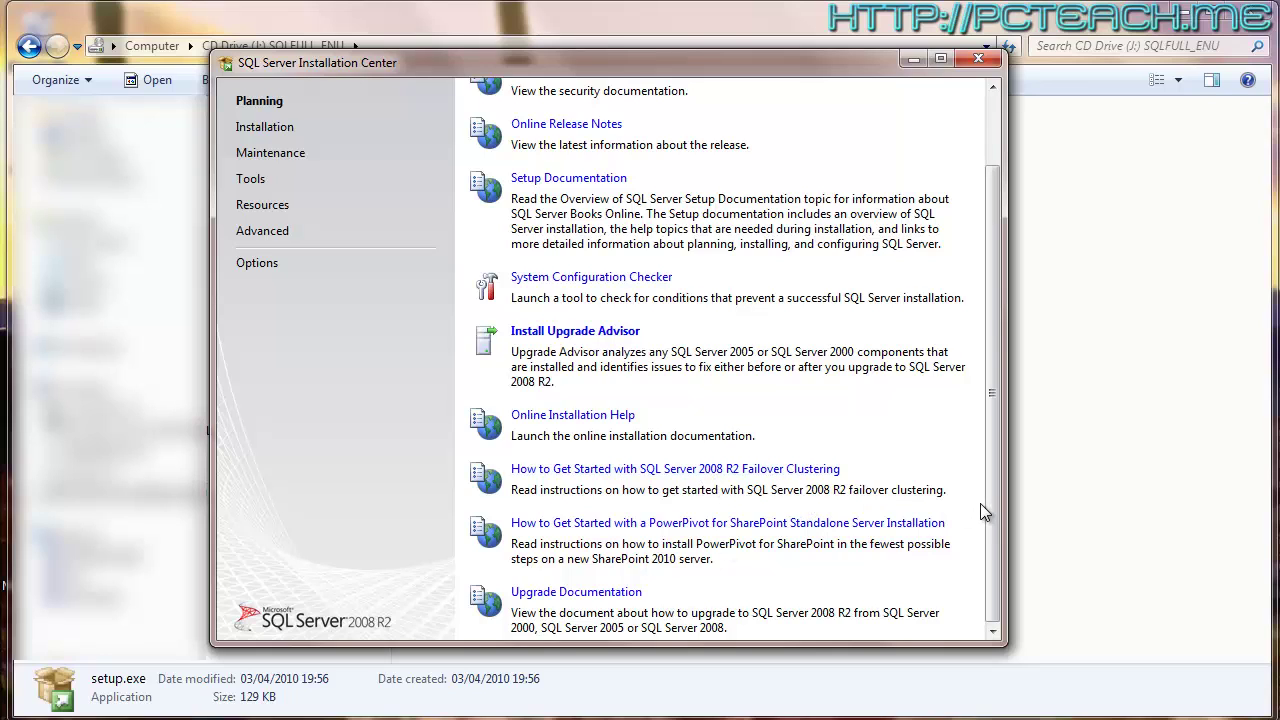
drag(991, 515, 993, 415)
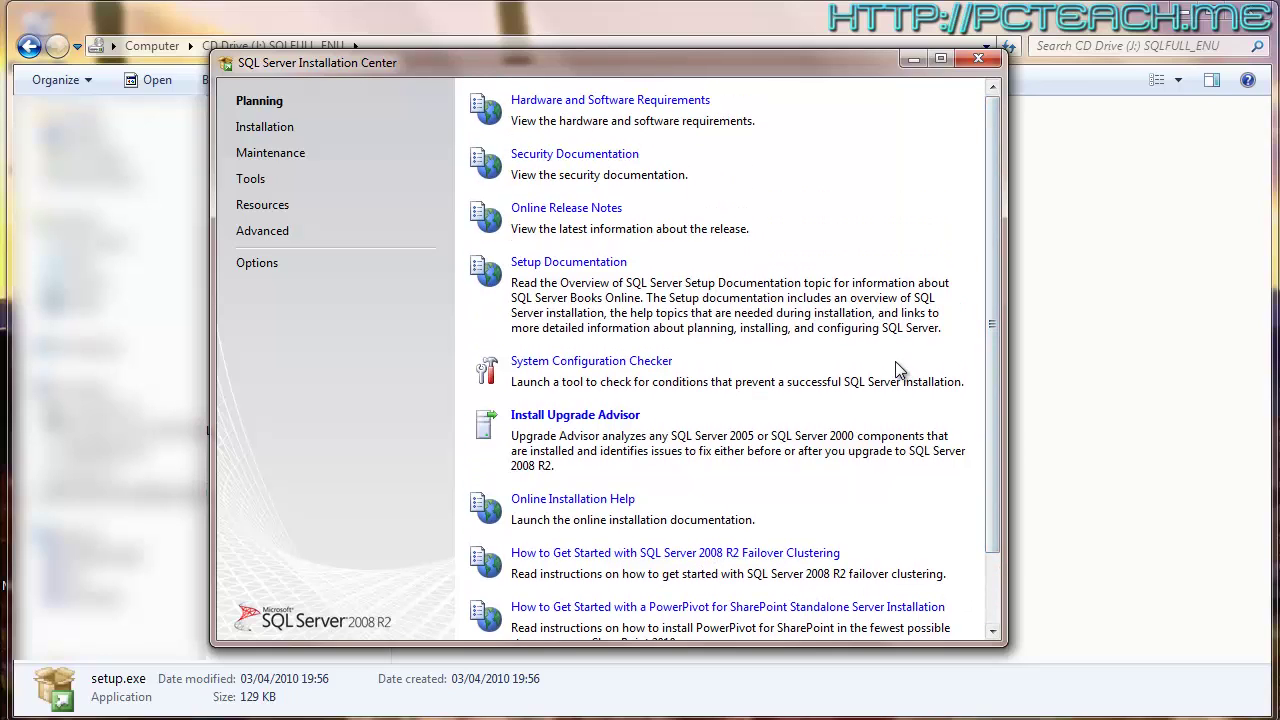
click(257, 132)
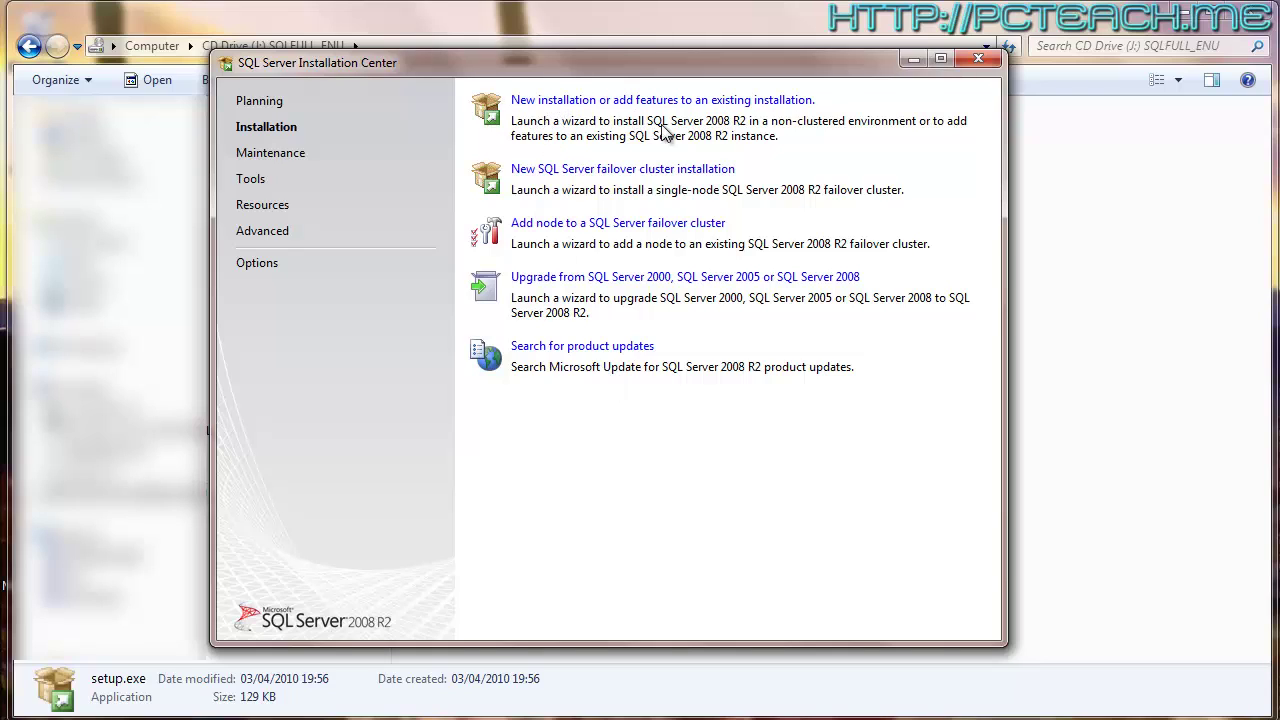
click(576, 104)
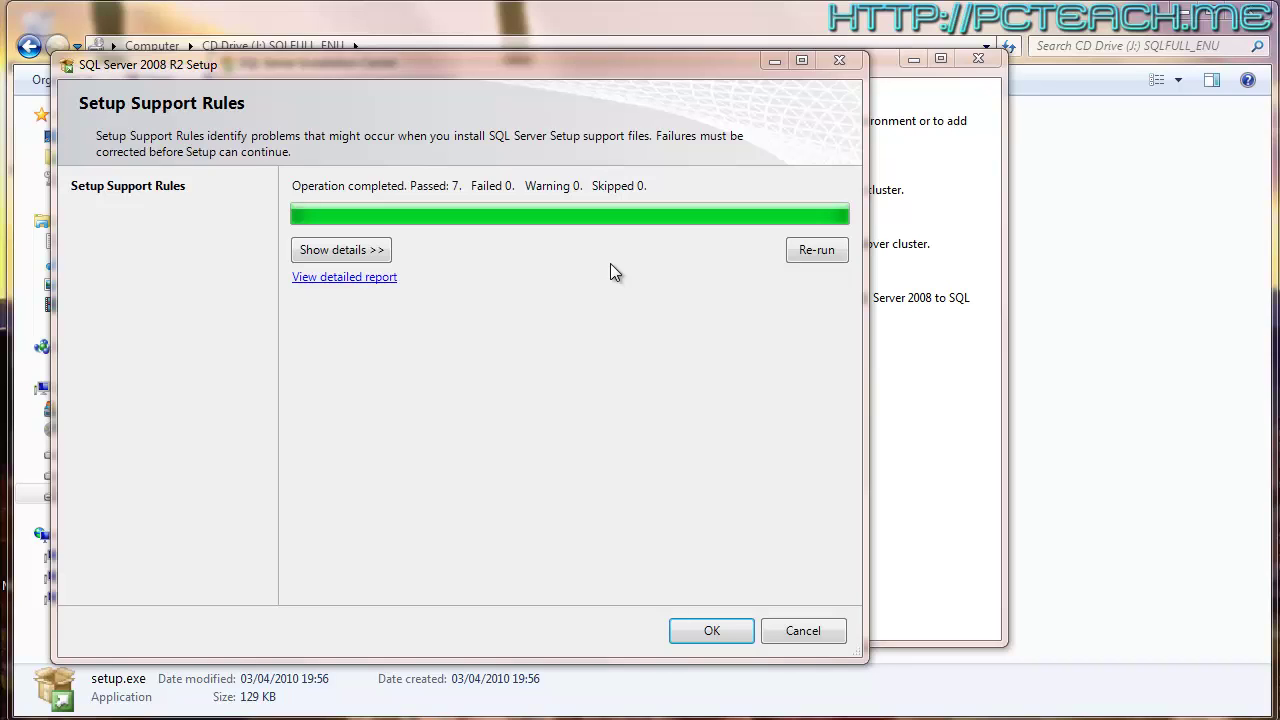
click(362, 251)
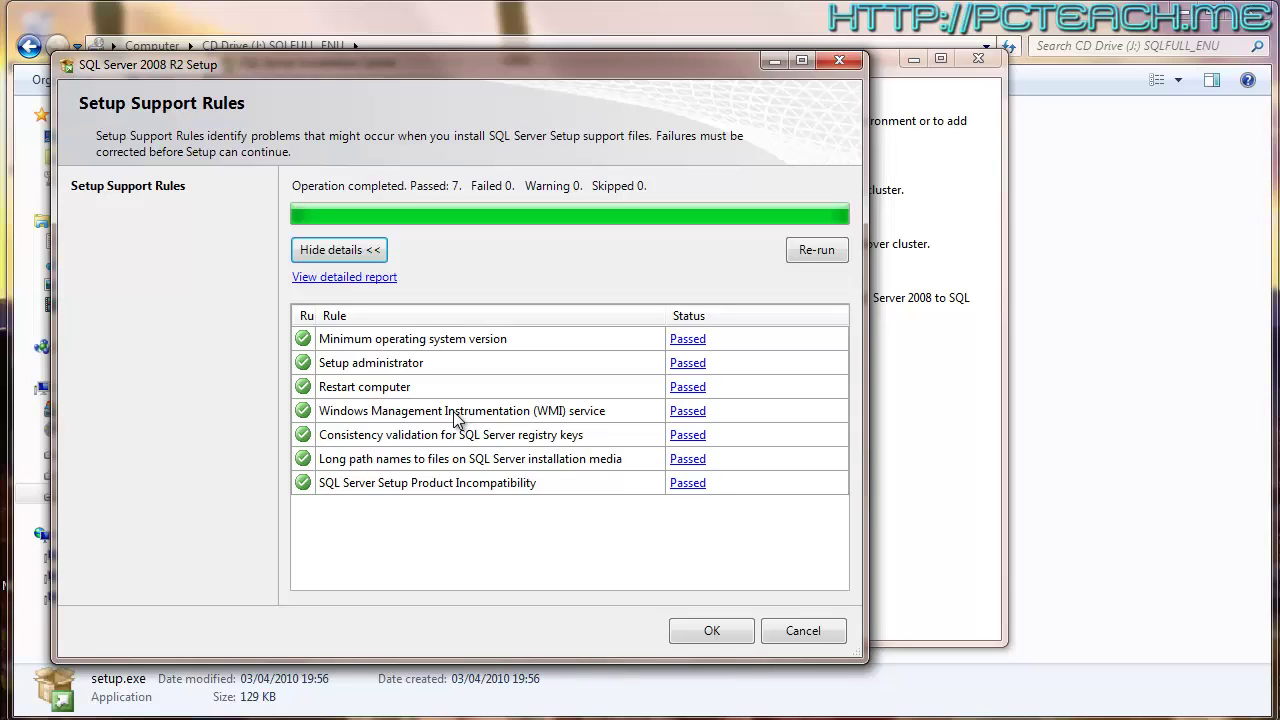
click(730, 630)
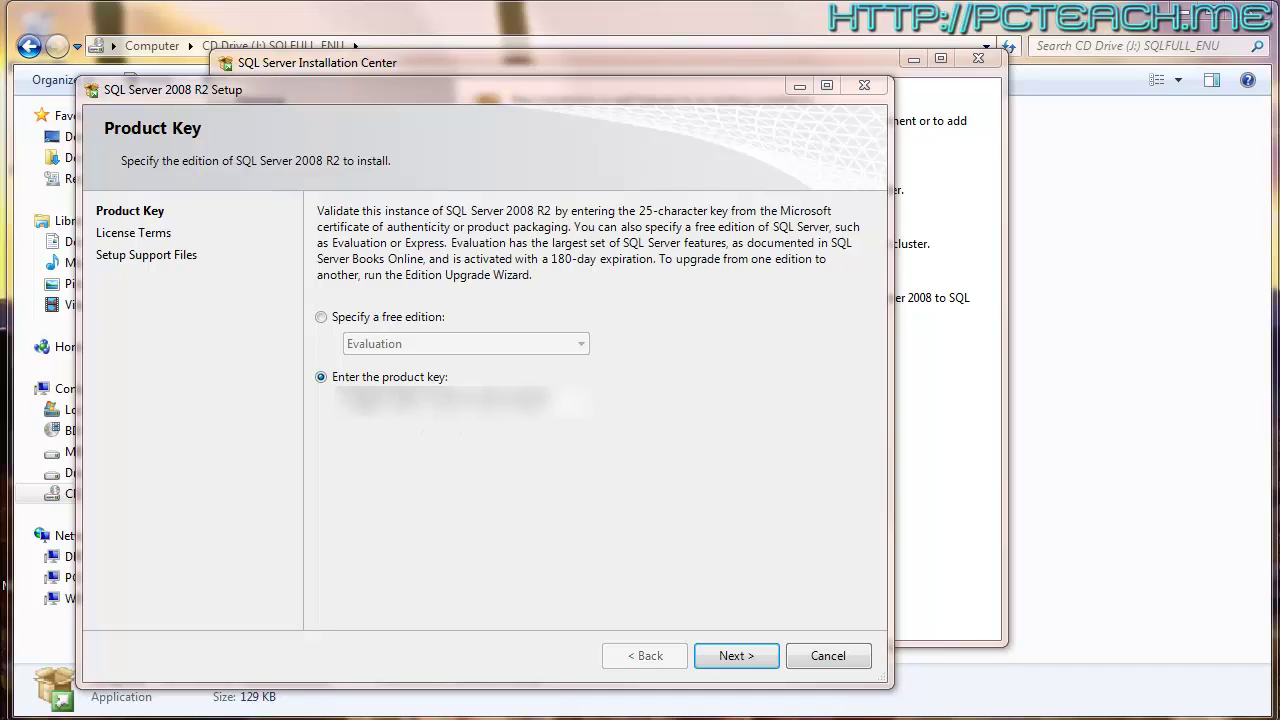
click(321, 318)
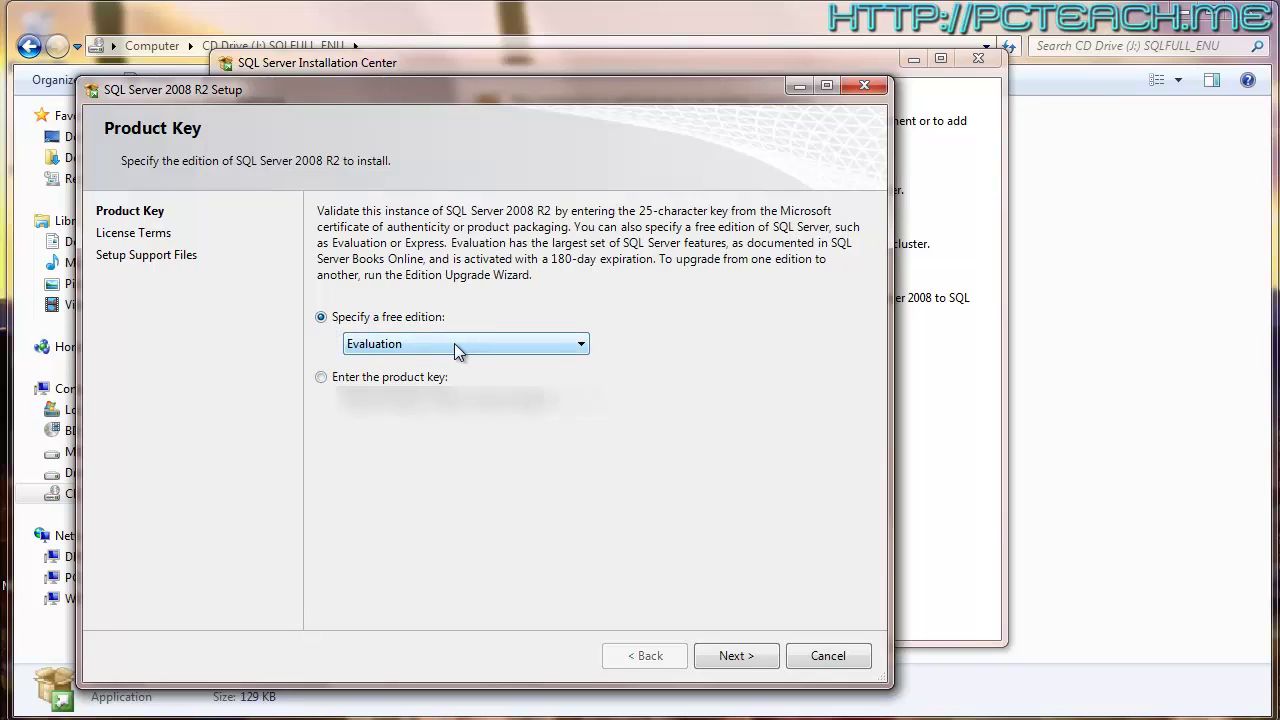
click(454, 343)
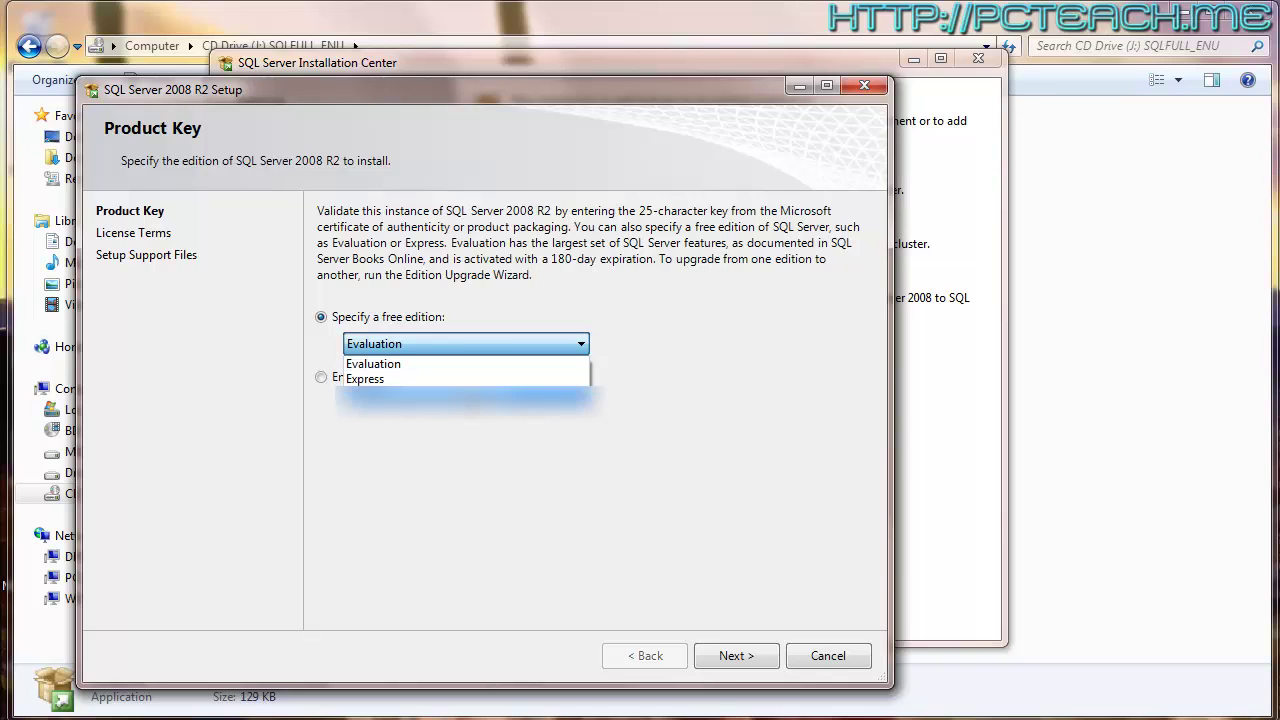
click(448, 365)
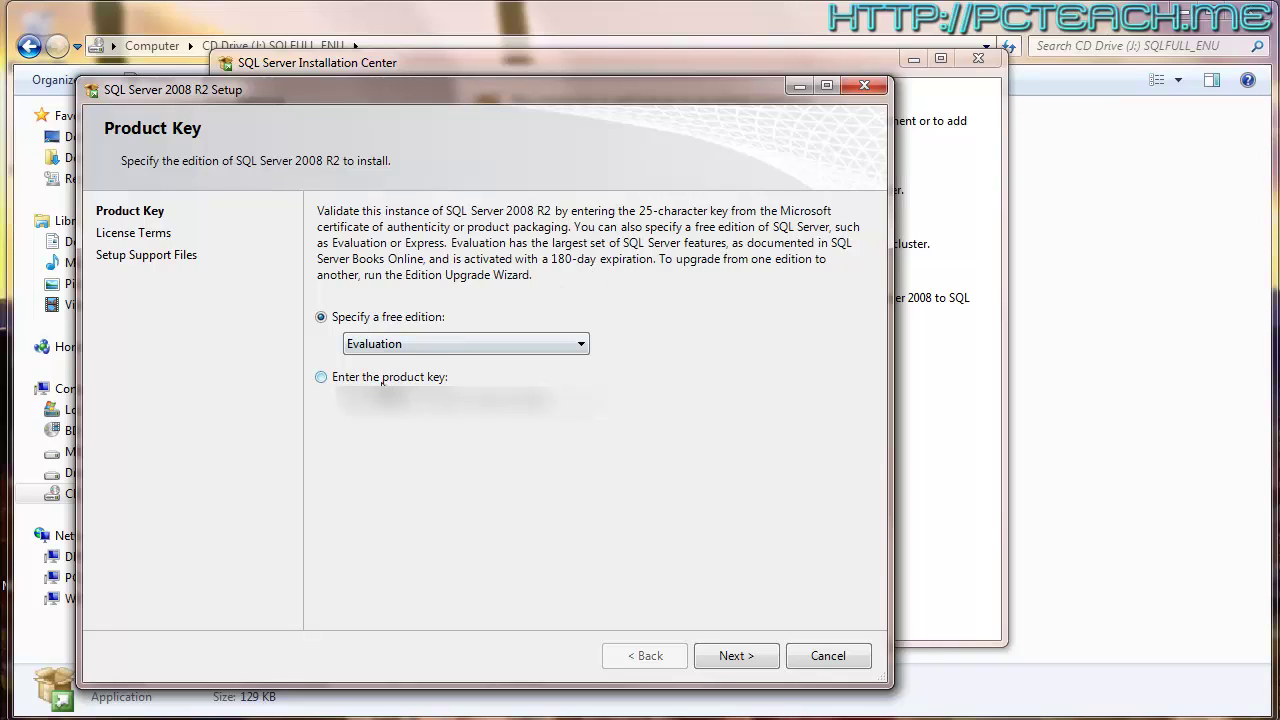
click(327, 377)
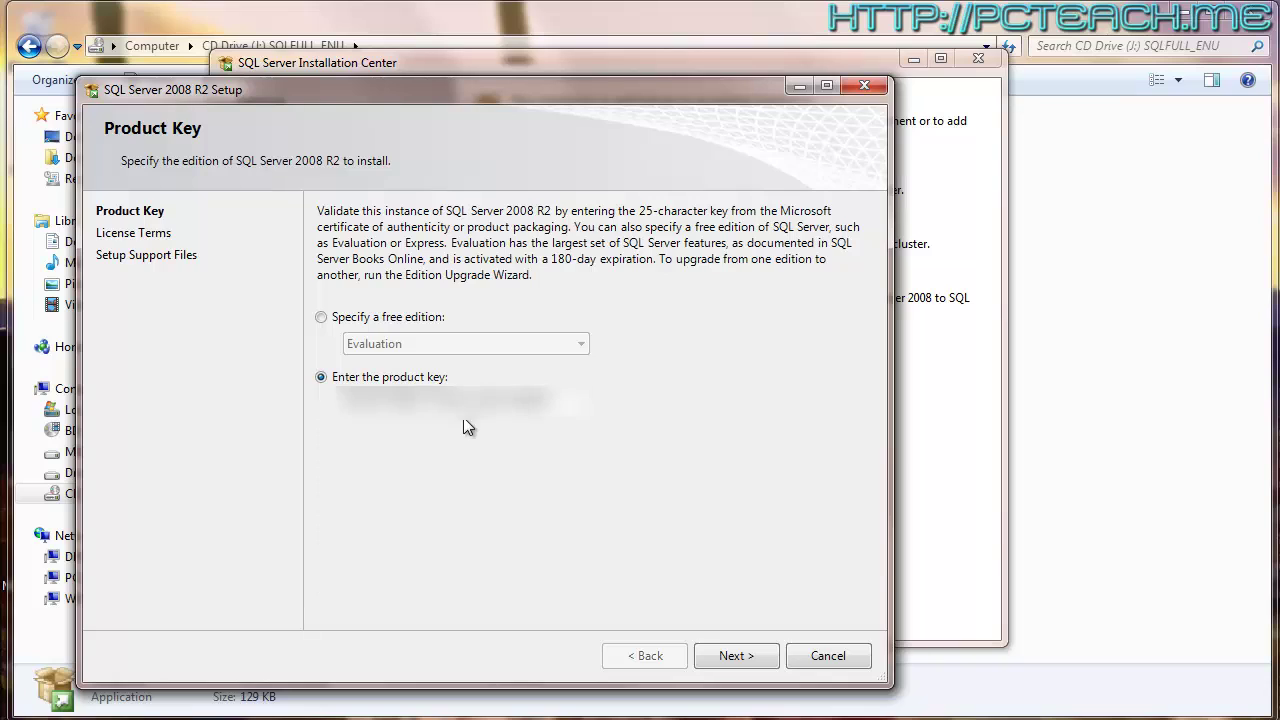
- Proceed with the prefilled product key, accept the license terms, and enable sending feature usage data to Microsoft
click(735, 656)
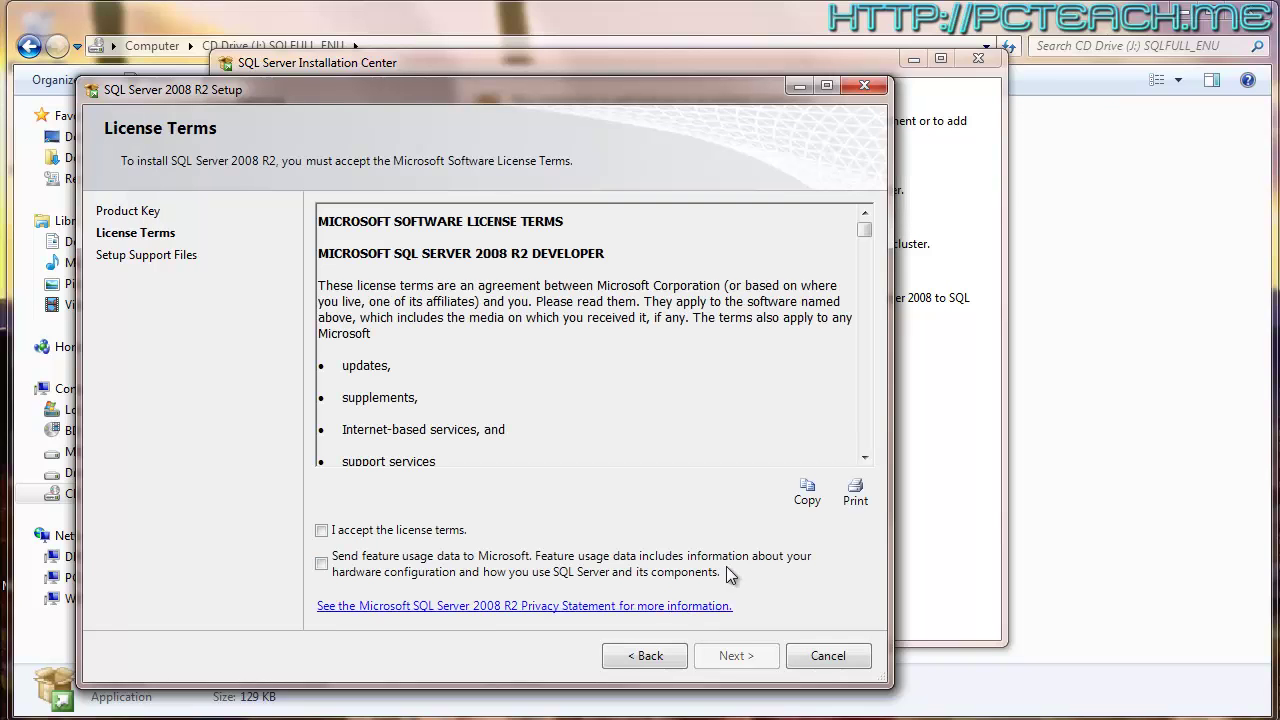
drag(867, 233, 857, 206)
click(380, 530)
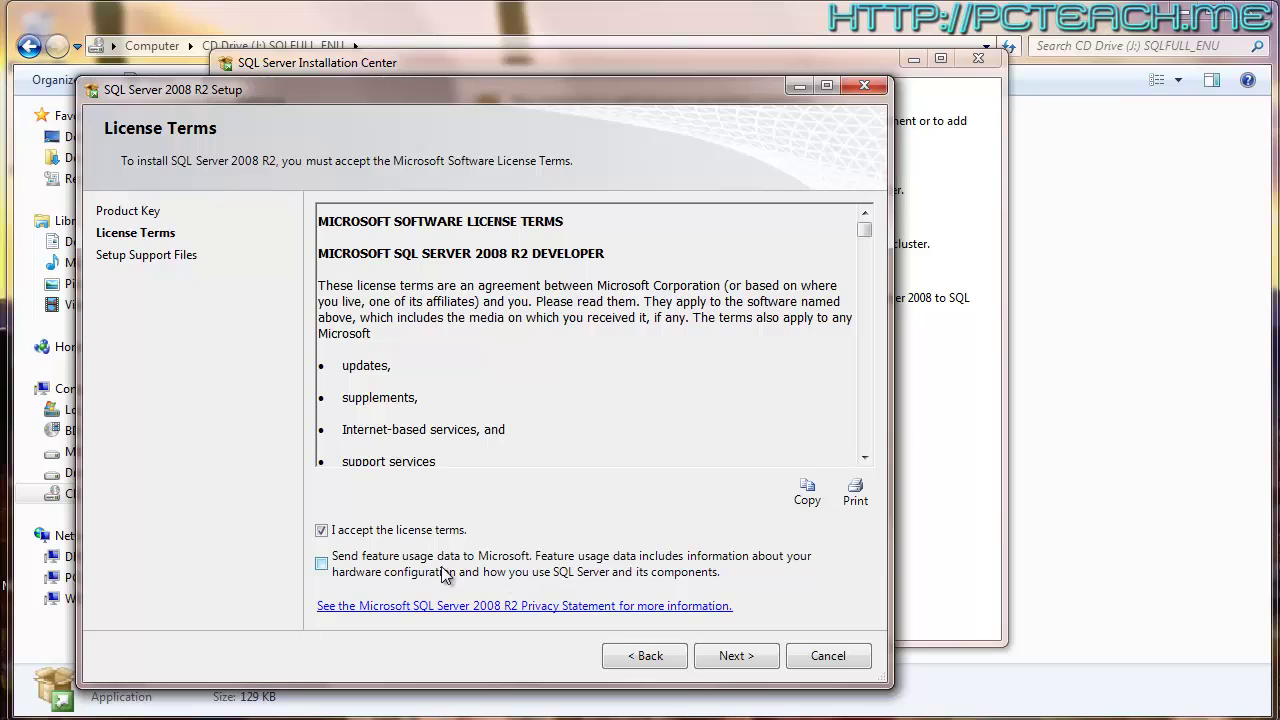
click(321, 564)
click(736, 656)
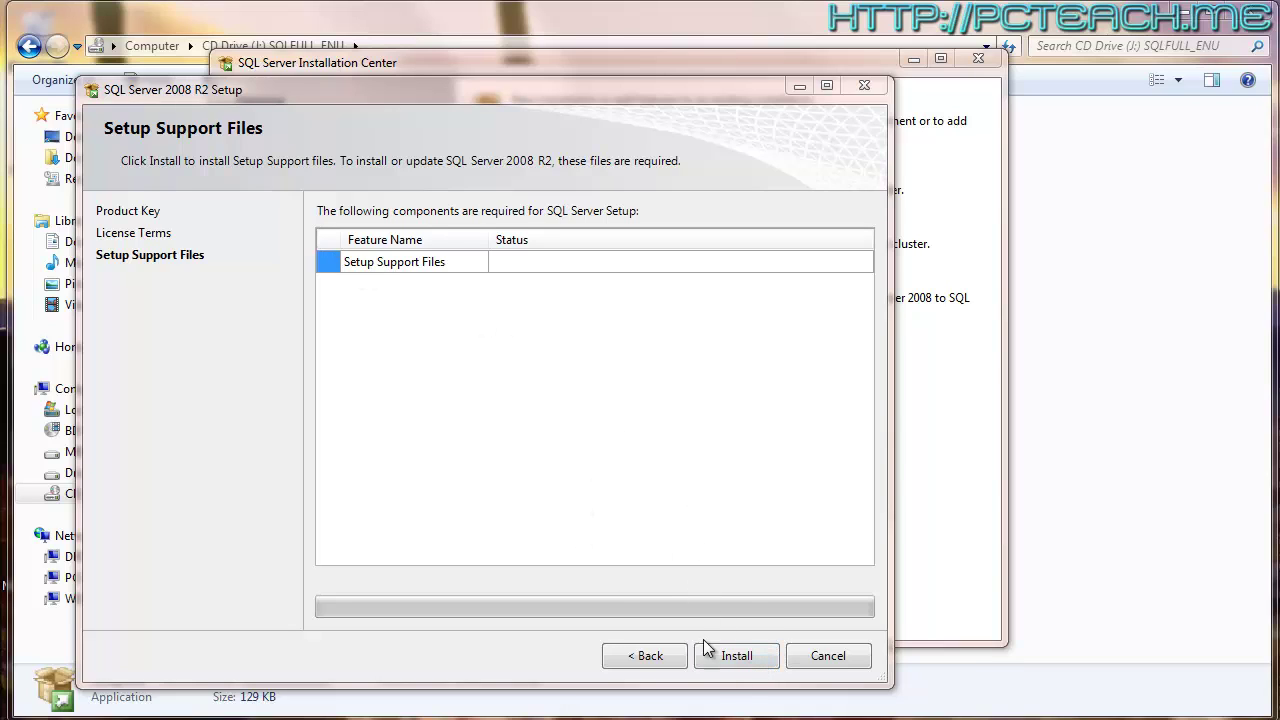
- Install the setup support files and review the details of the resulting setup support rules check
click(740, 658)
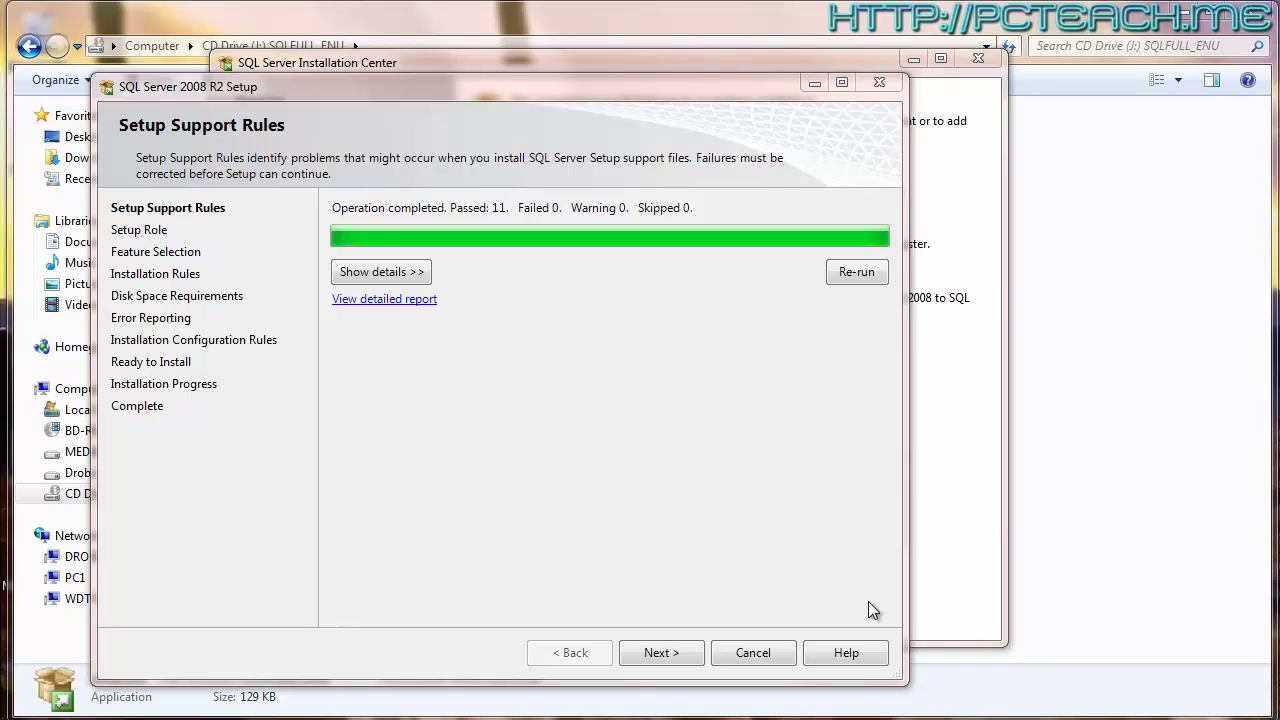
key(space)
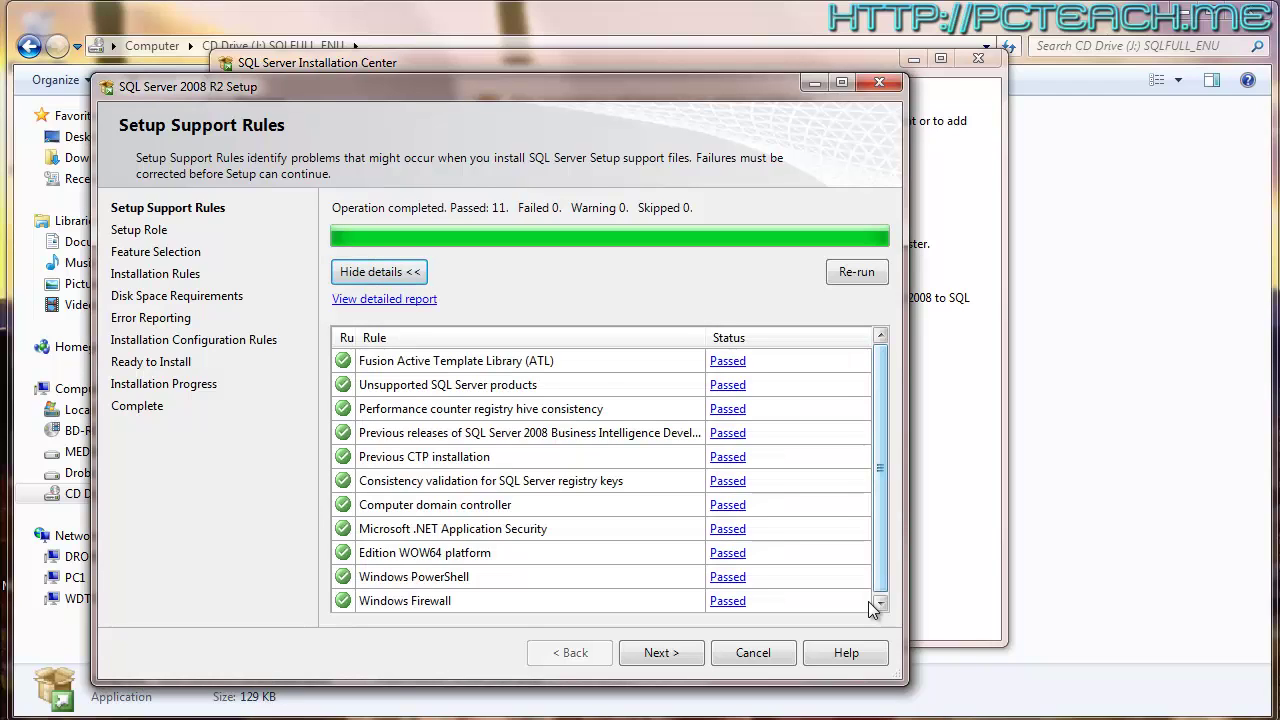
scroll(868, 601, down, 1)
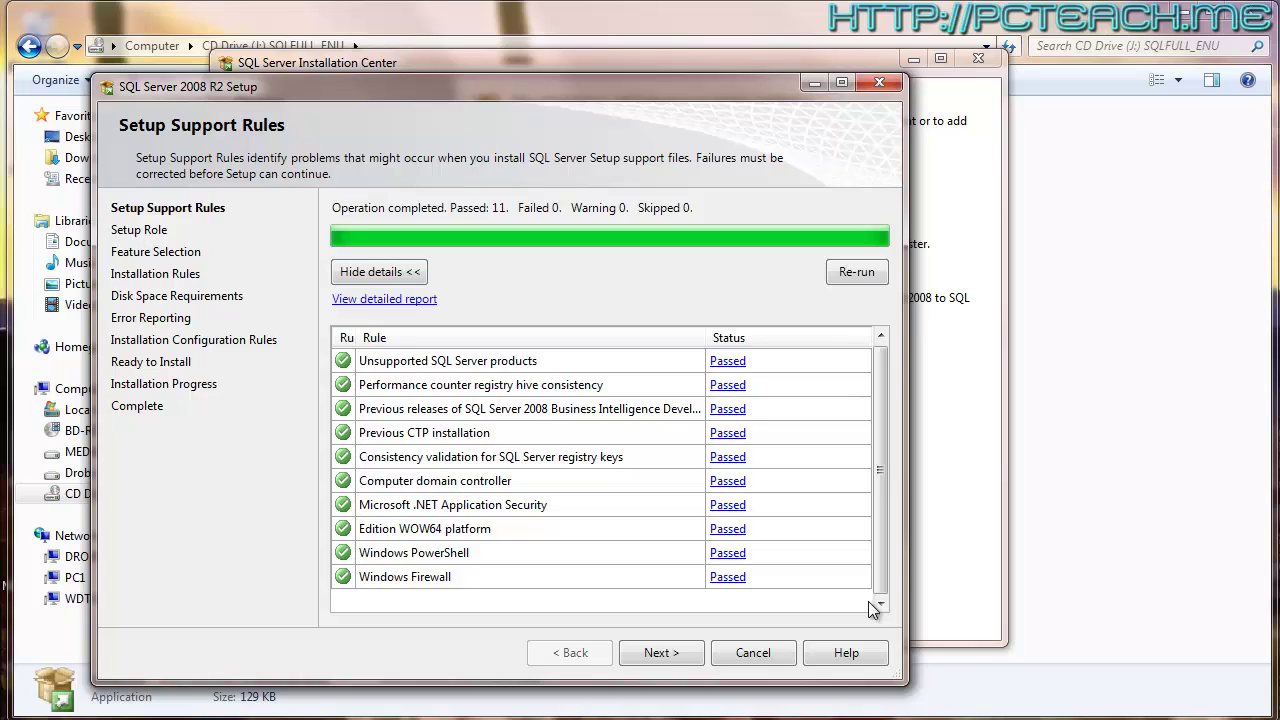
- Finish reviewing the setup support rules and continue to choosing the setup role
scroll(868, 601, up, 1)
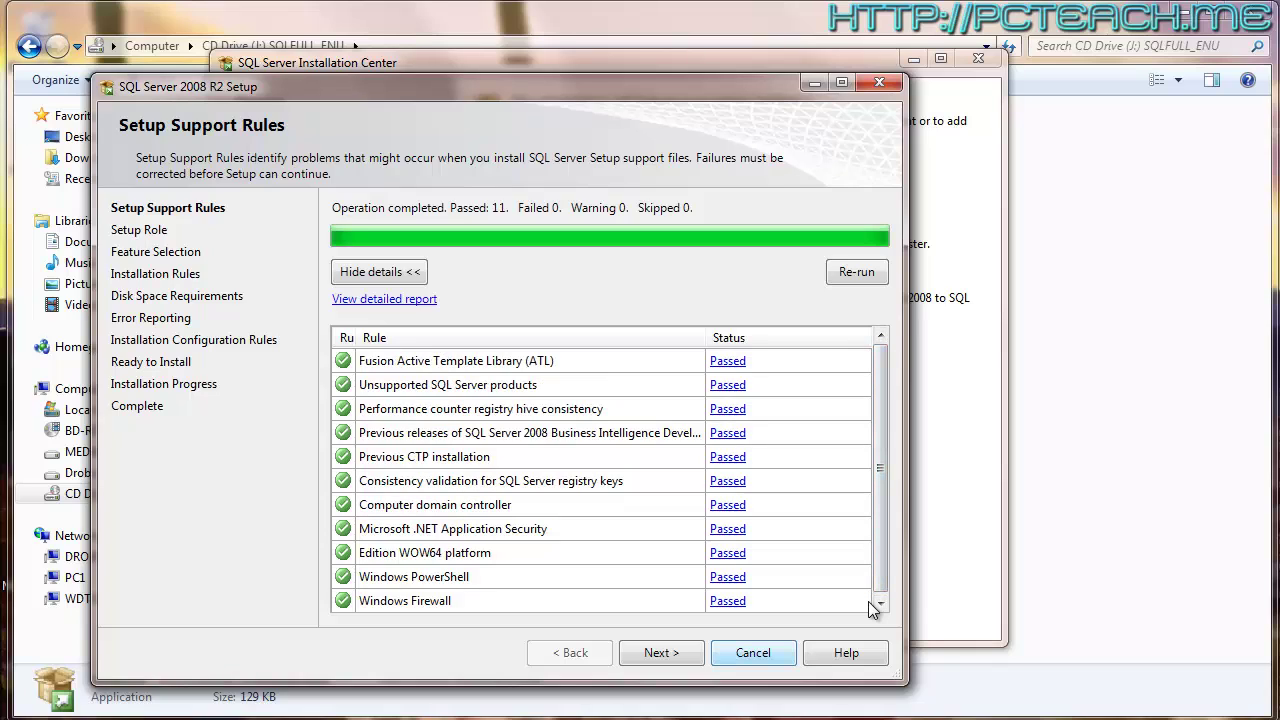
key(alt+n)
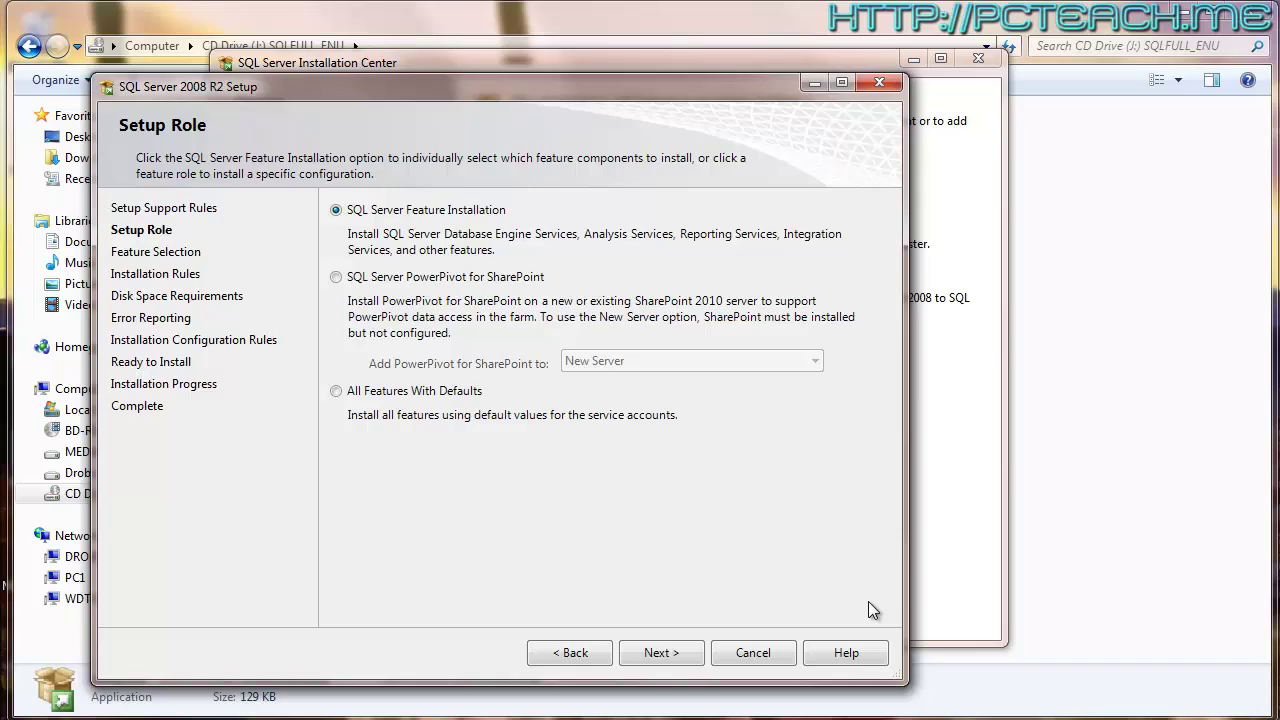
- Try the SQL Server PowerPivot for SharePoint role and check its New Server and Existing Farm choices, keeping New Server
key(Down)
key(Tab)
key(alt+Down)
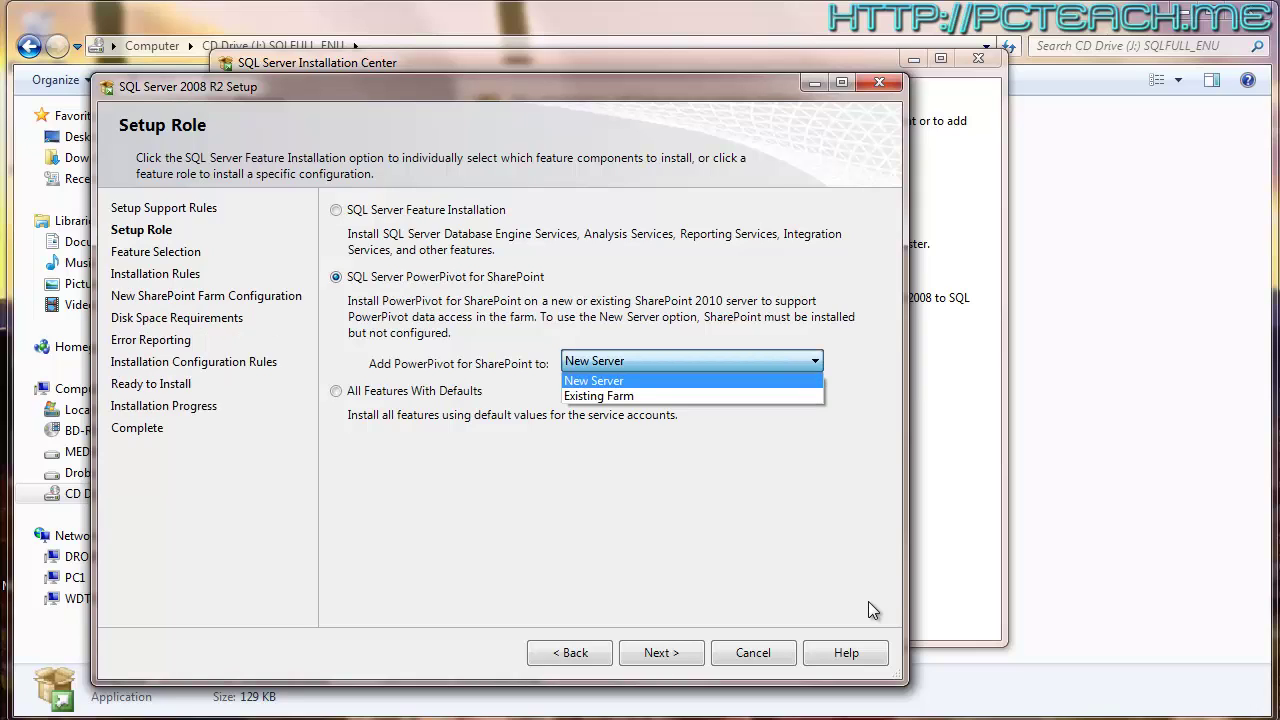
key(Down)
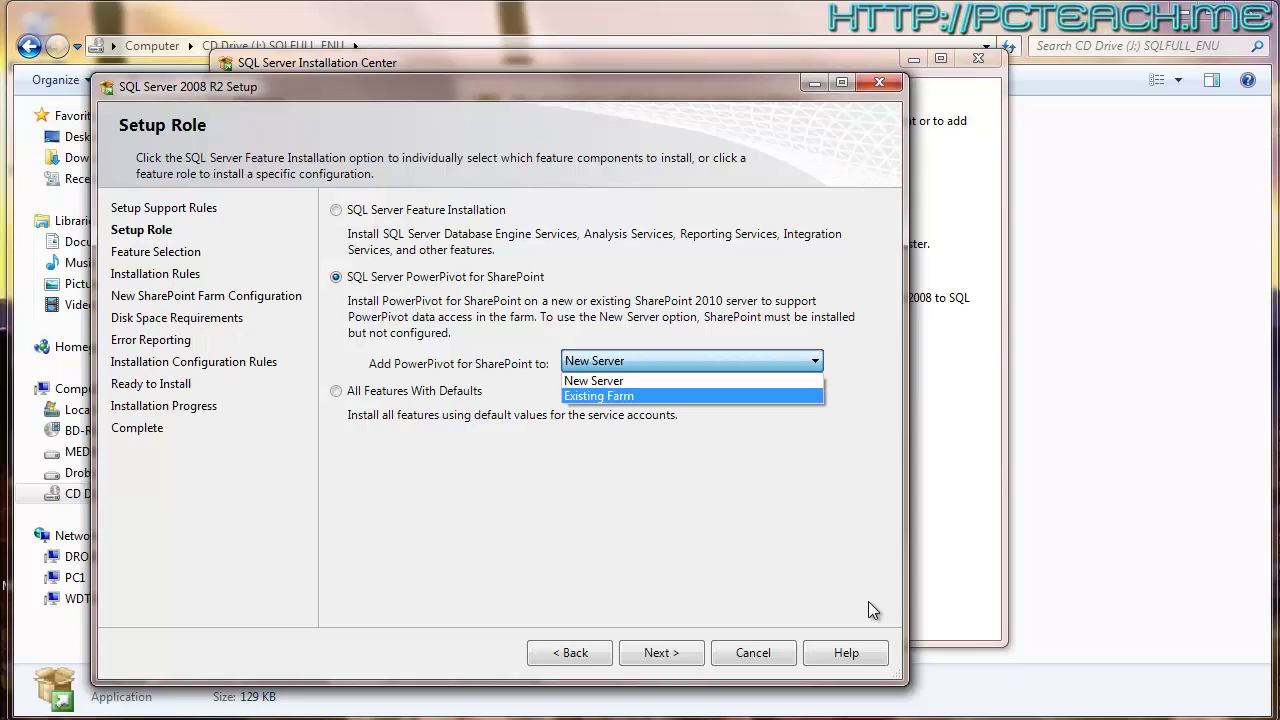
key(Up)
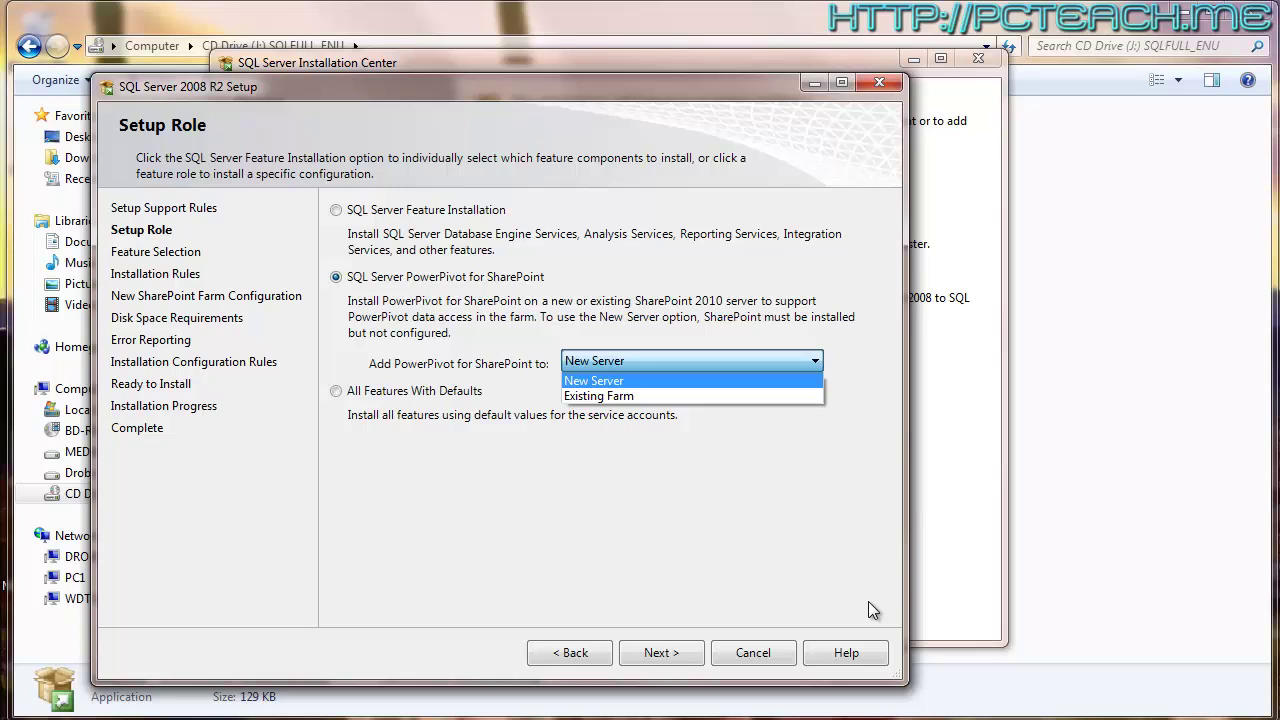
key(Return)
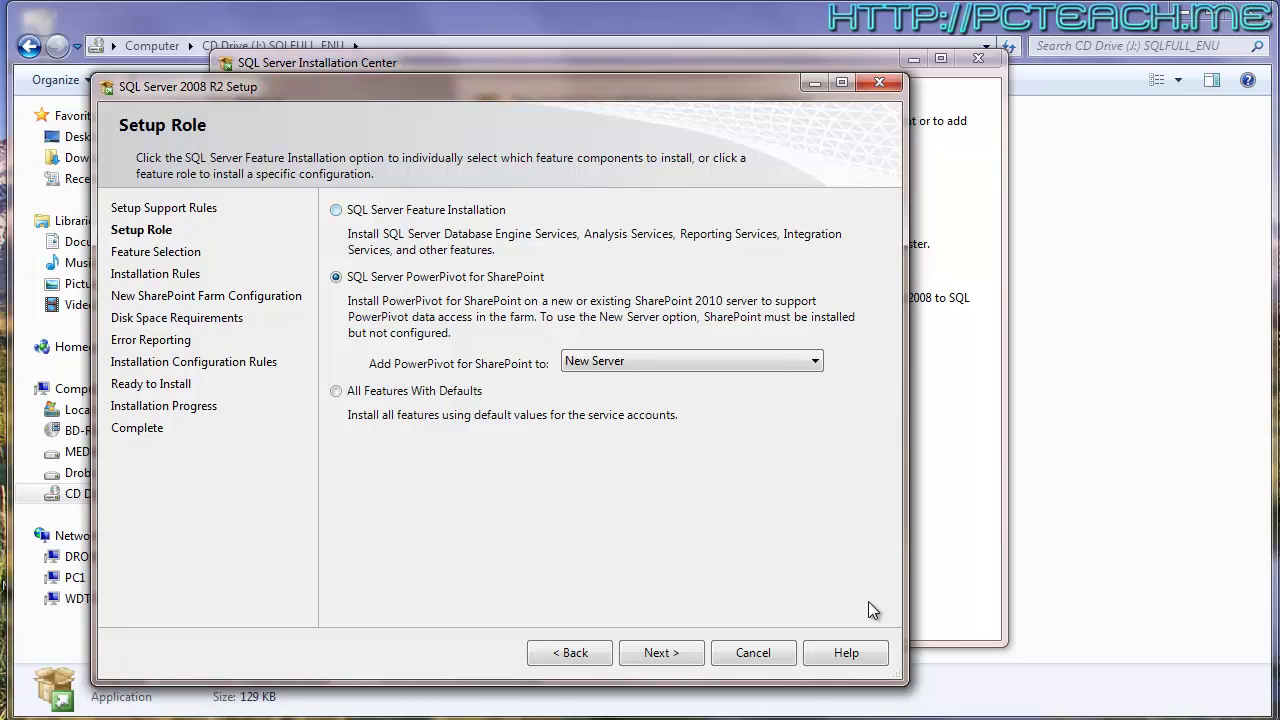
- Choose SQL Server Feature Installation as the setup role and continue to feature selection
key(Up)
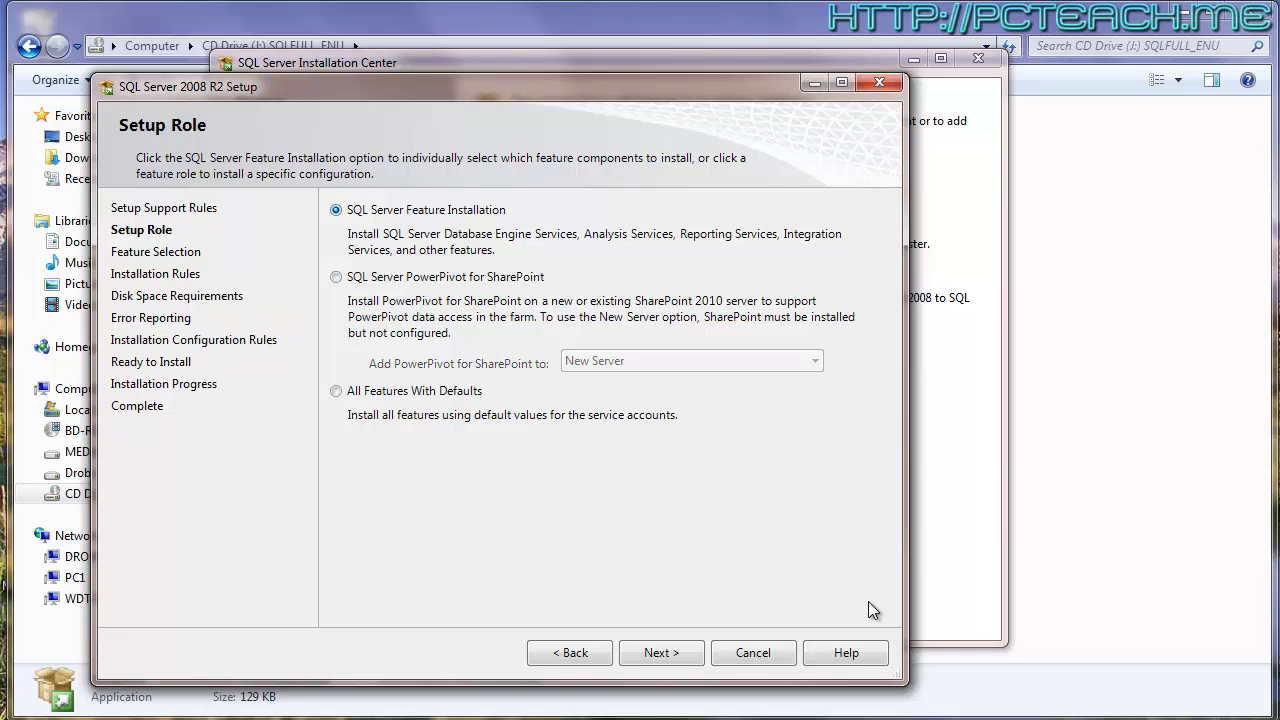
key(Up)
key(Down)
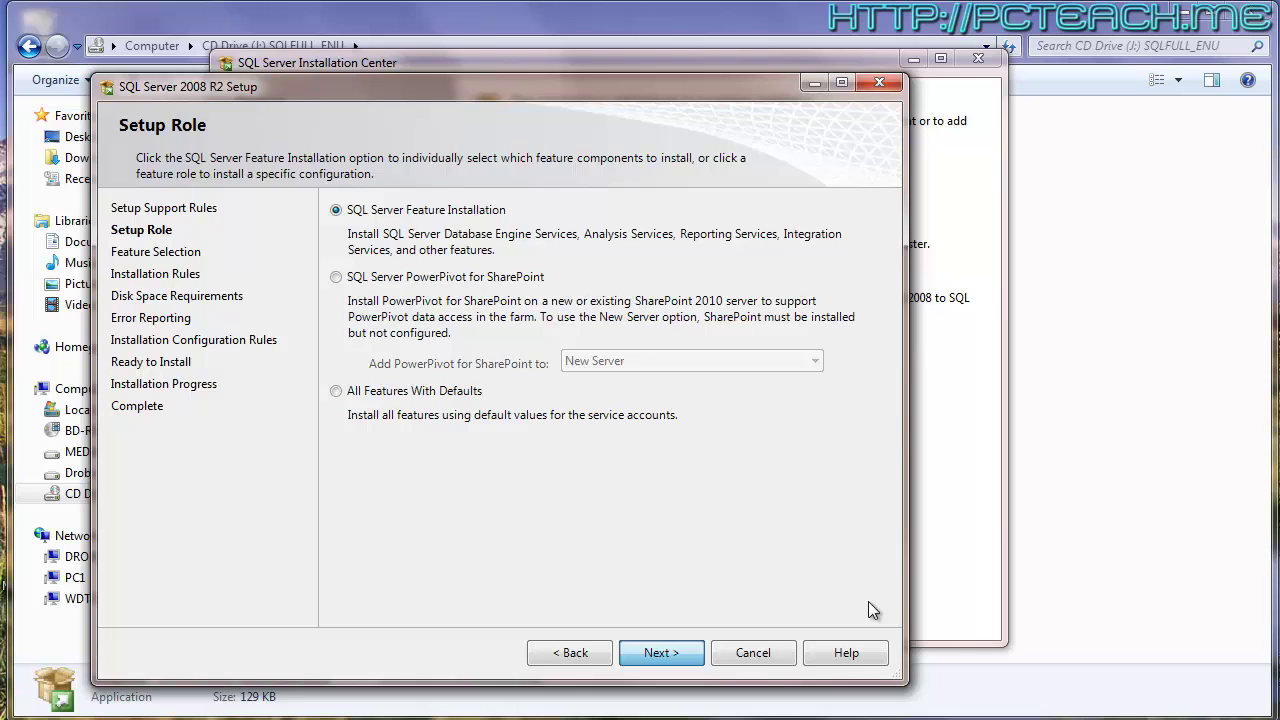
key(Return)
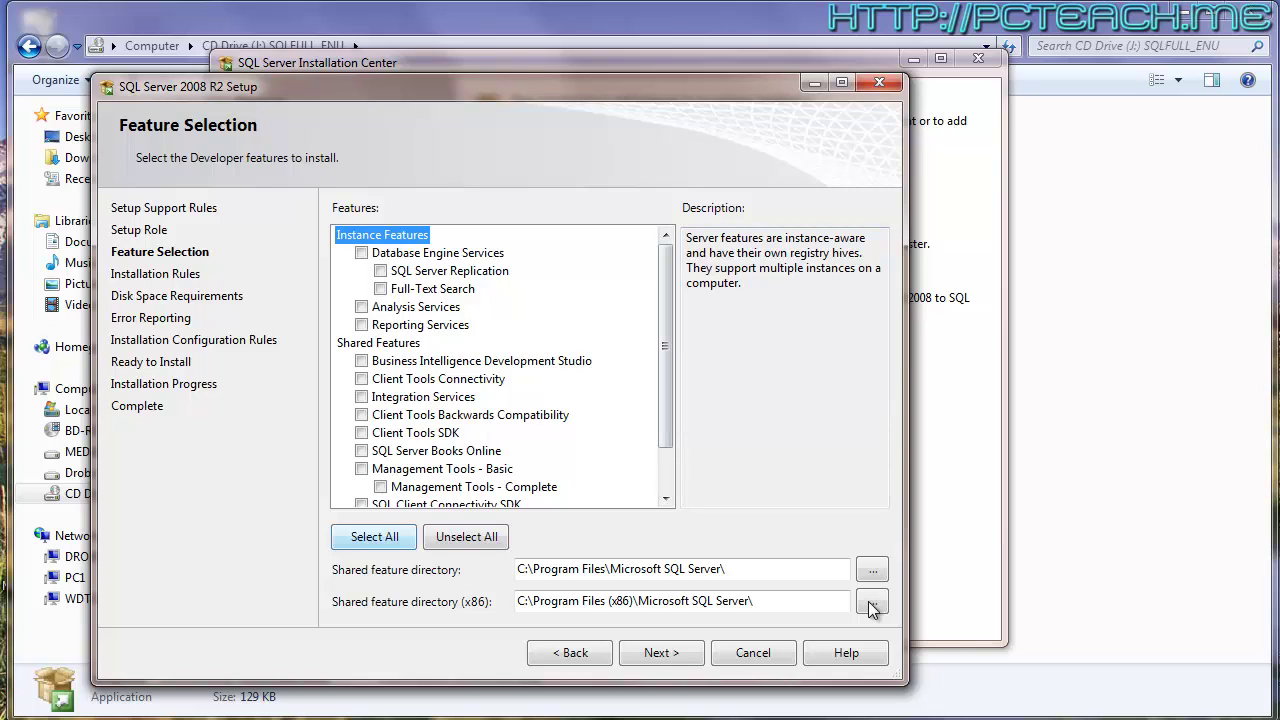
- Starting from an empty selection, include every feature from Database Engine Services through Client Tools SDK except SQL Server Replication
key(alt+a)
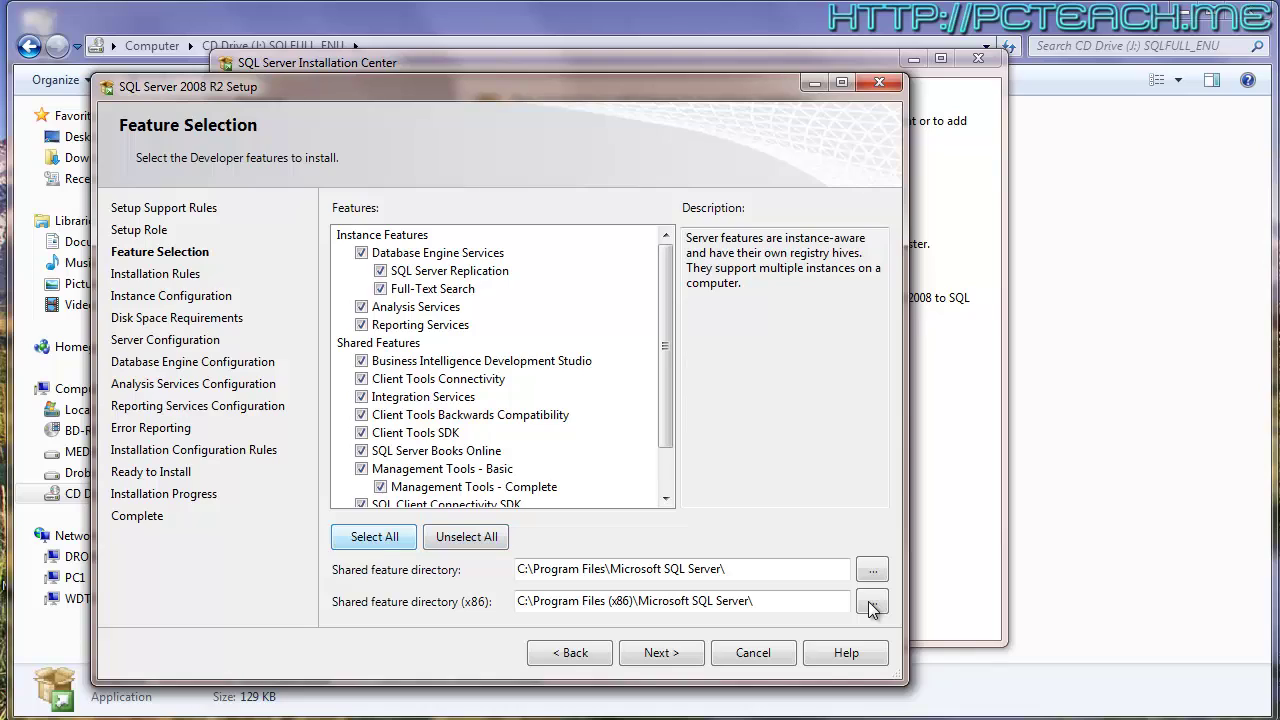
click(466, 537)
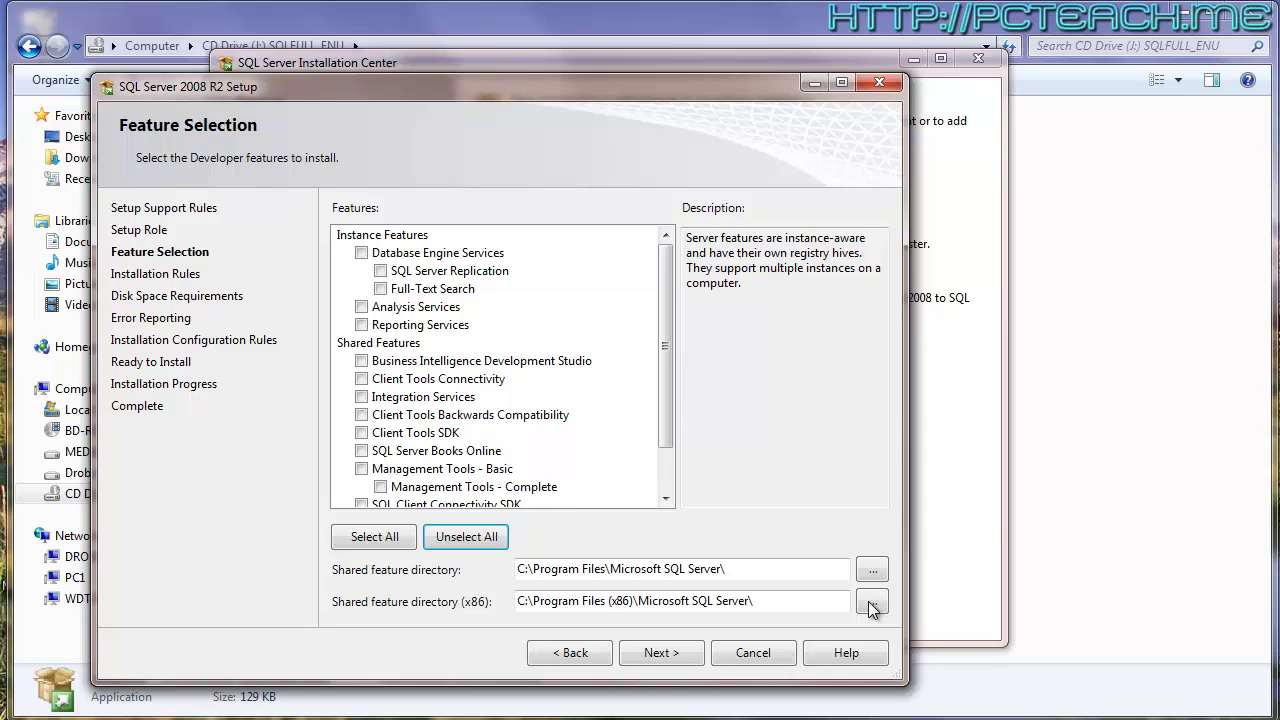
click(361, 253)
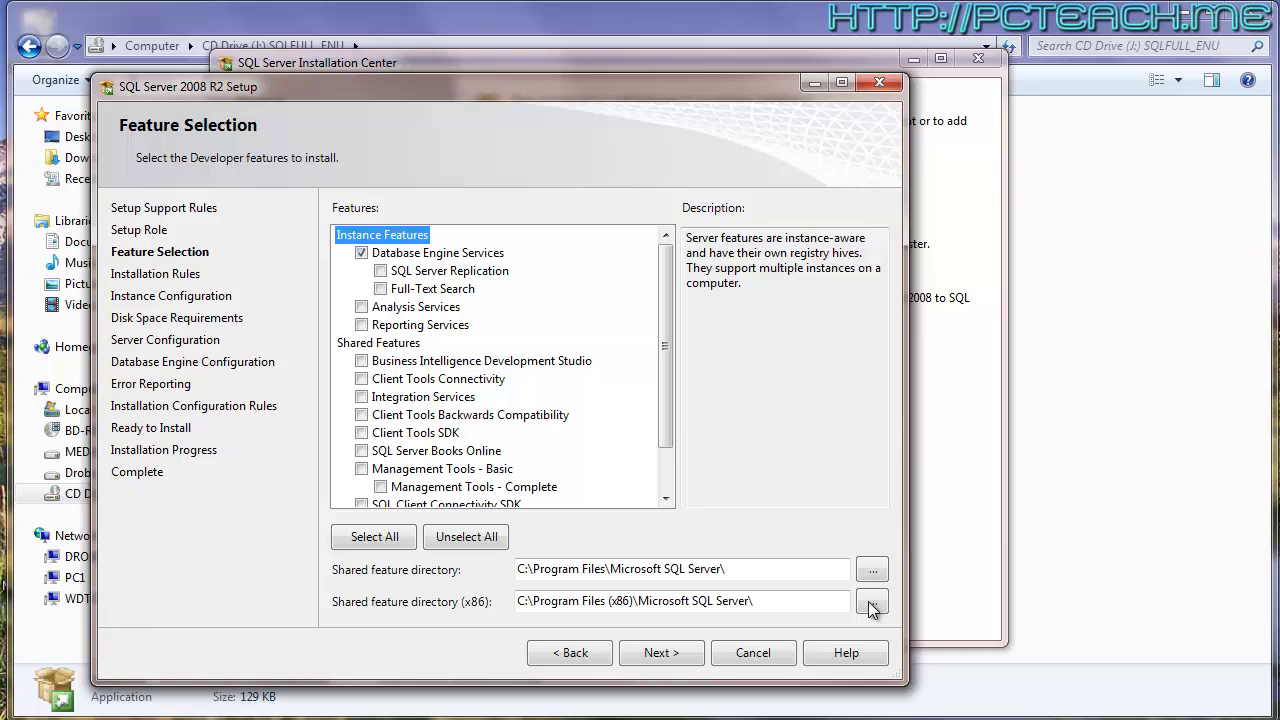
key(Down)
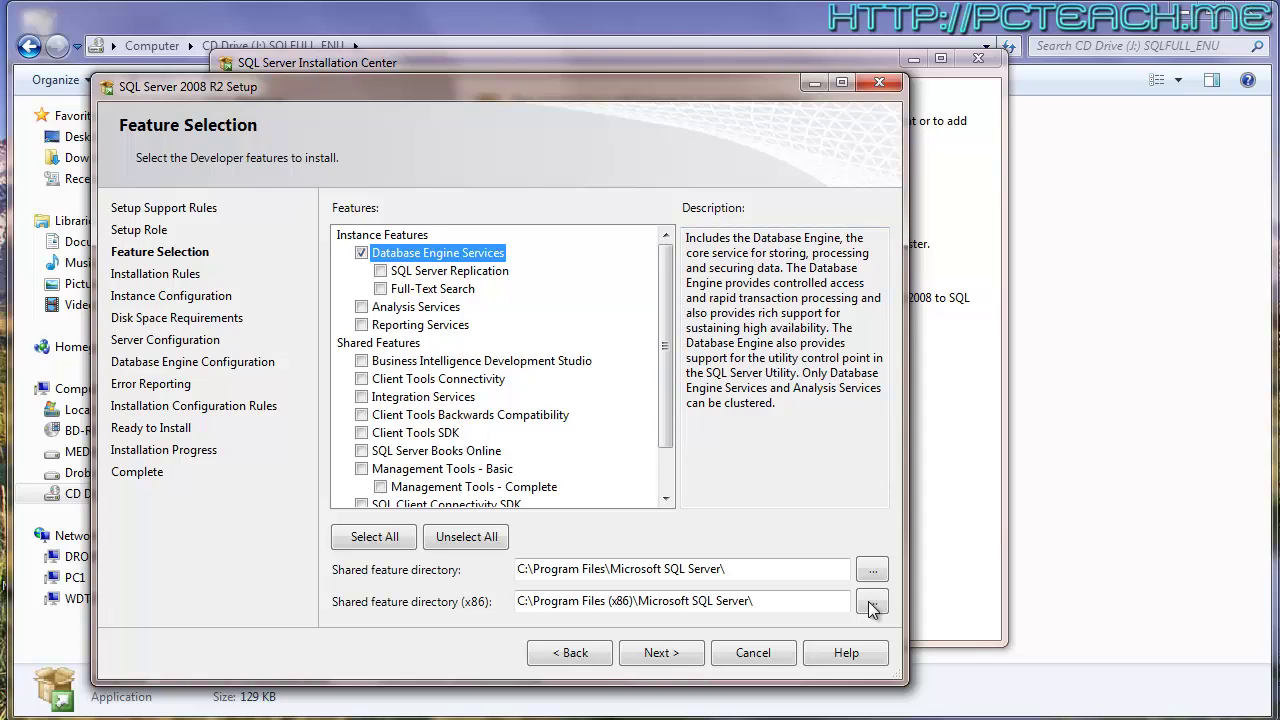
key(Down)
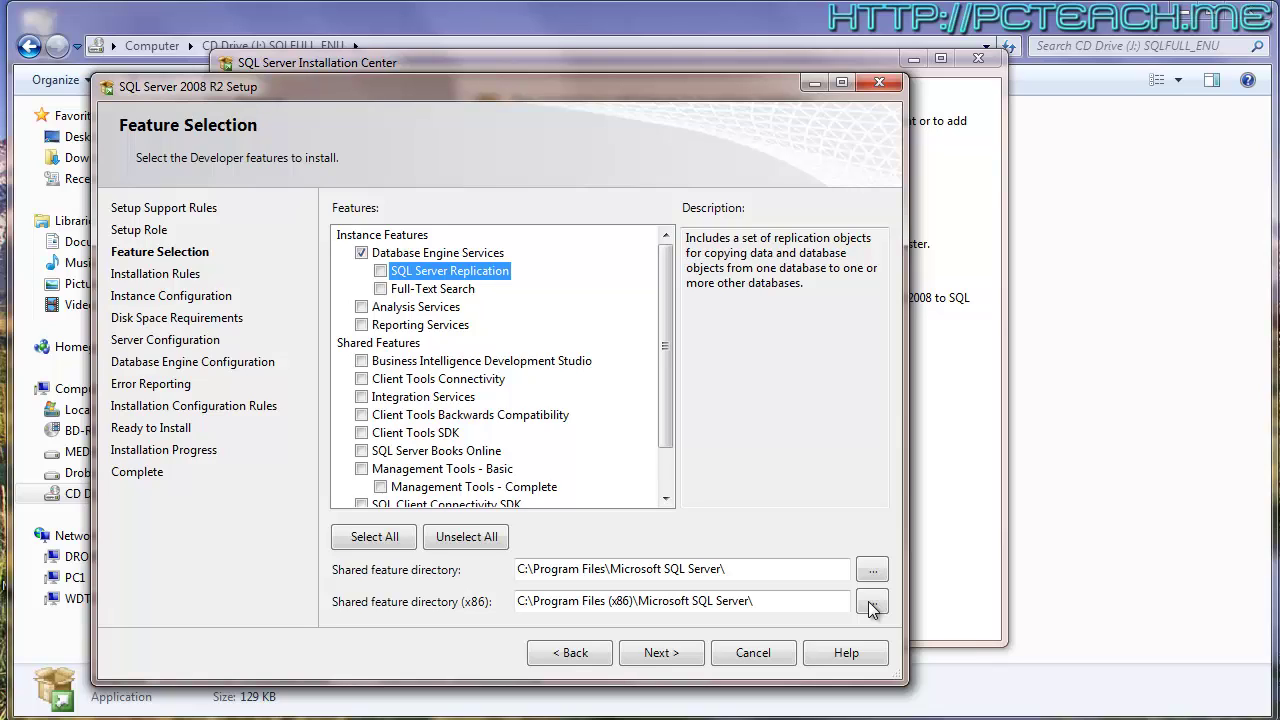
key(Down)
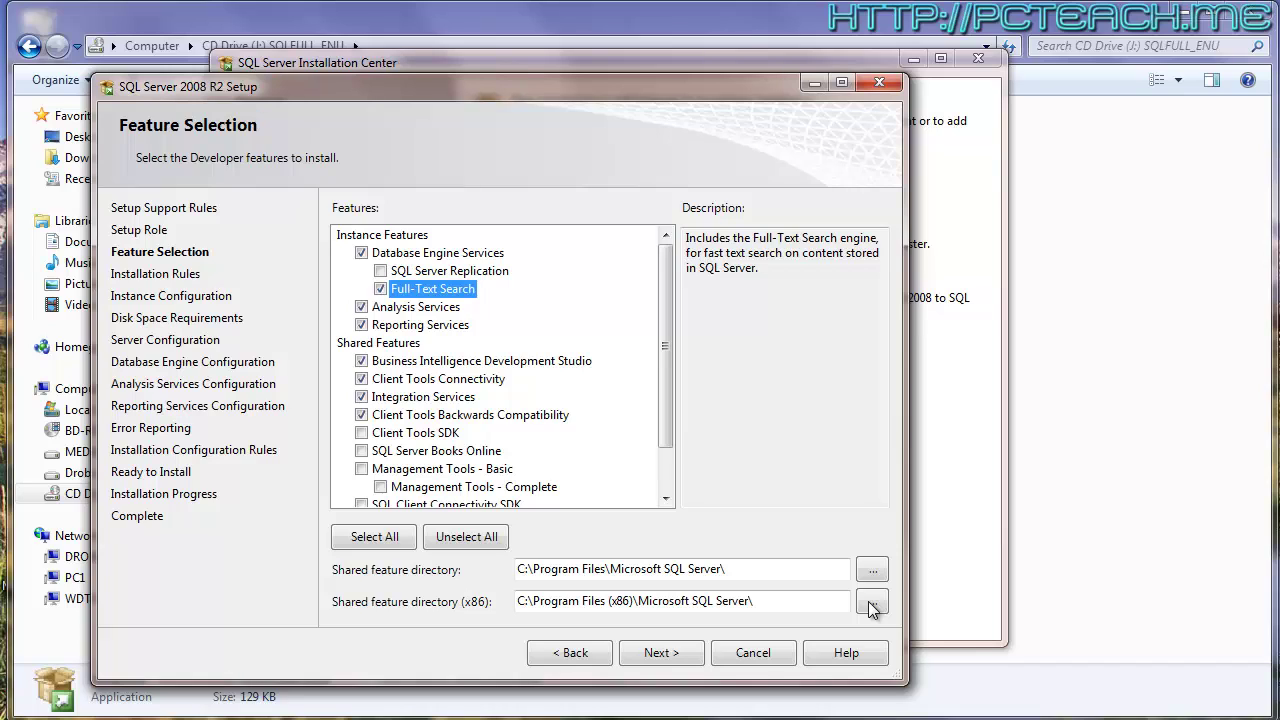
drag(666, 345, 666, 372)
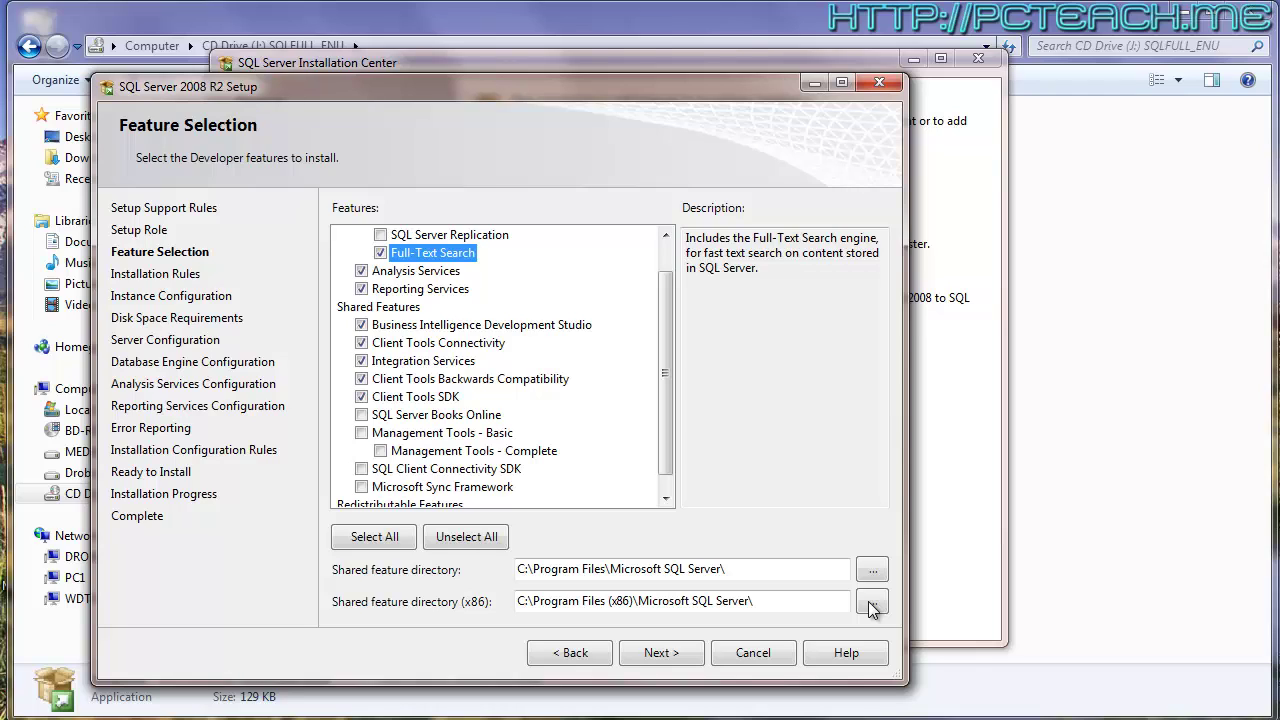
- Leave SQL Server Books Online out and include both the Basic and Complete management tools
click(436, 414)
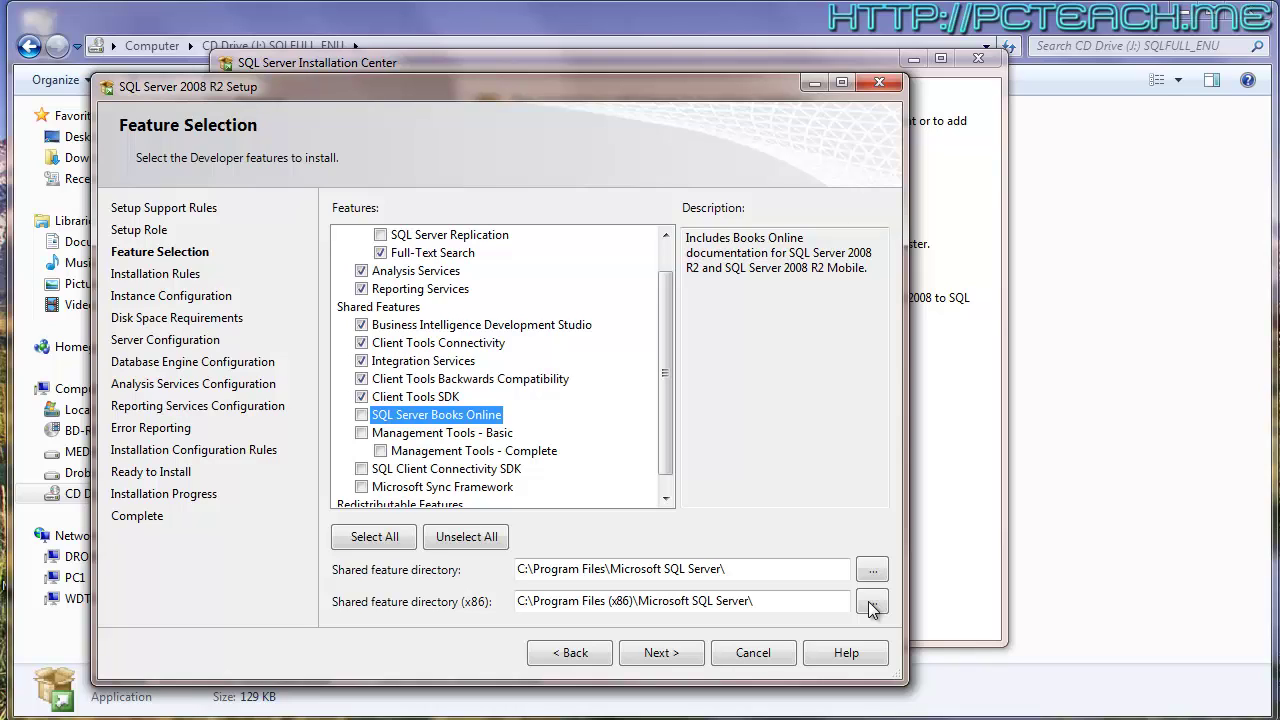
key(Down)
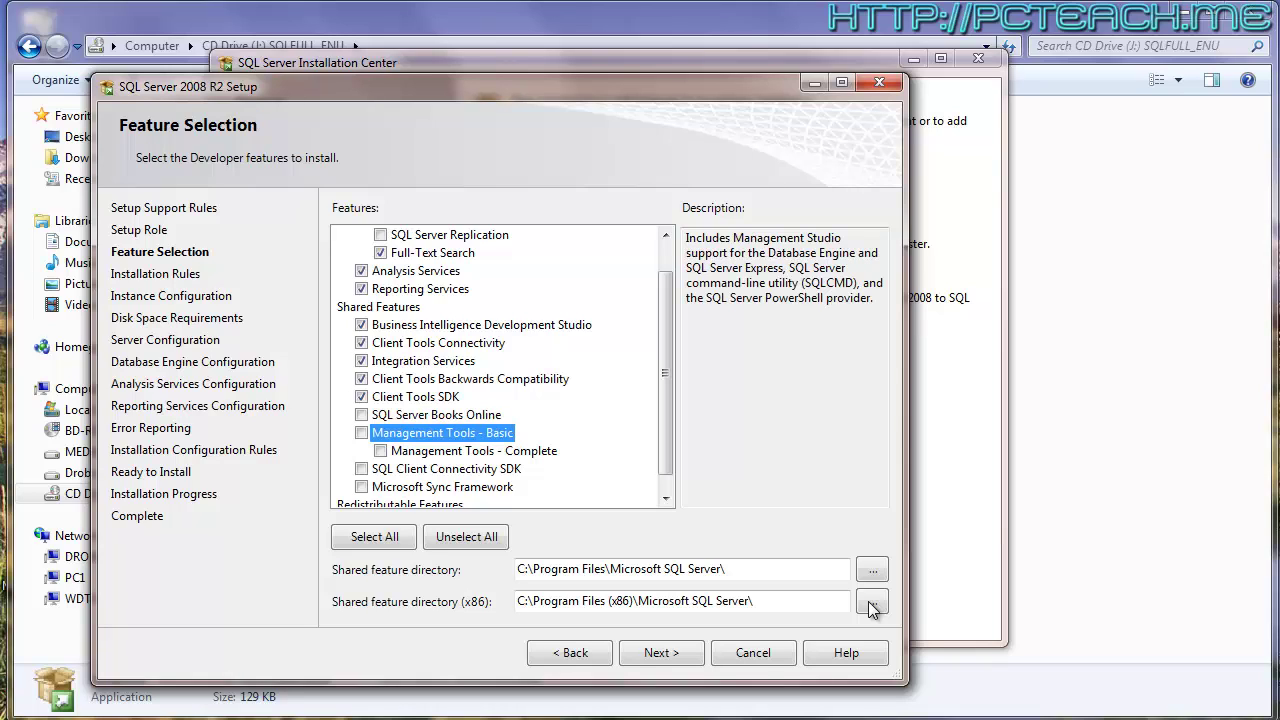
key(space)
key(Down)
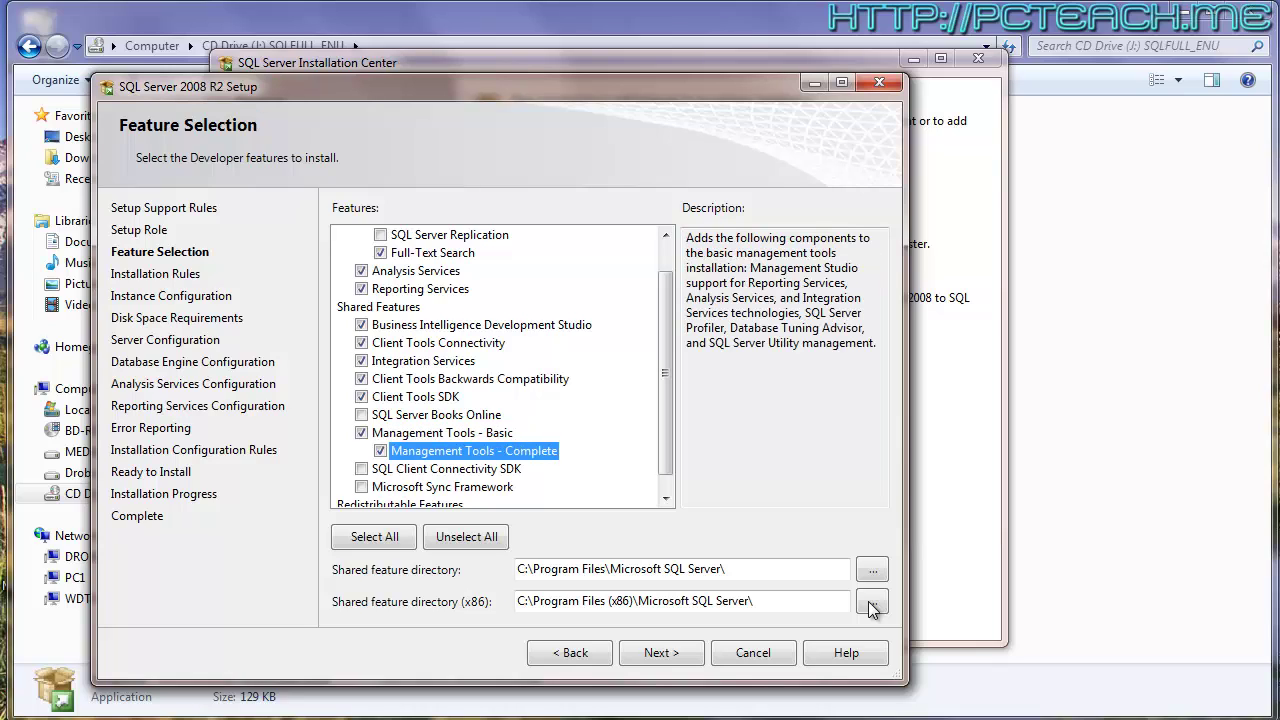
- Include SQL Client Connectivity SDK and Microsoft Sync Framework, and check the whole feature selection
scroll(870, 608, down, 1)
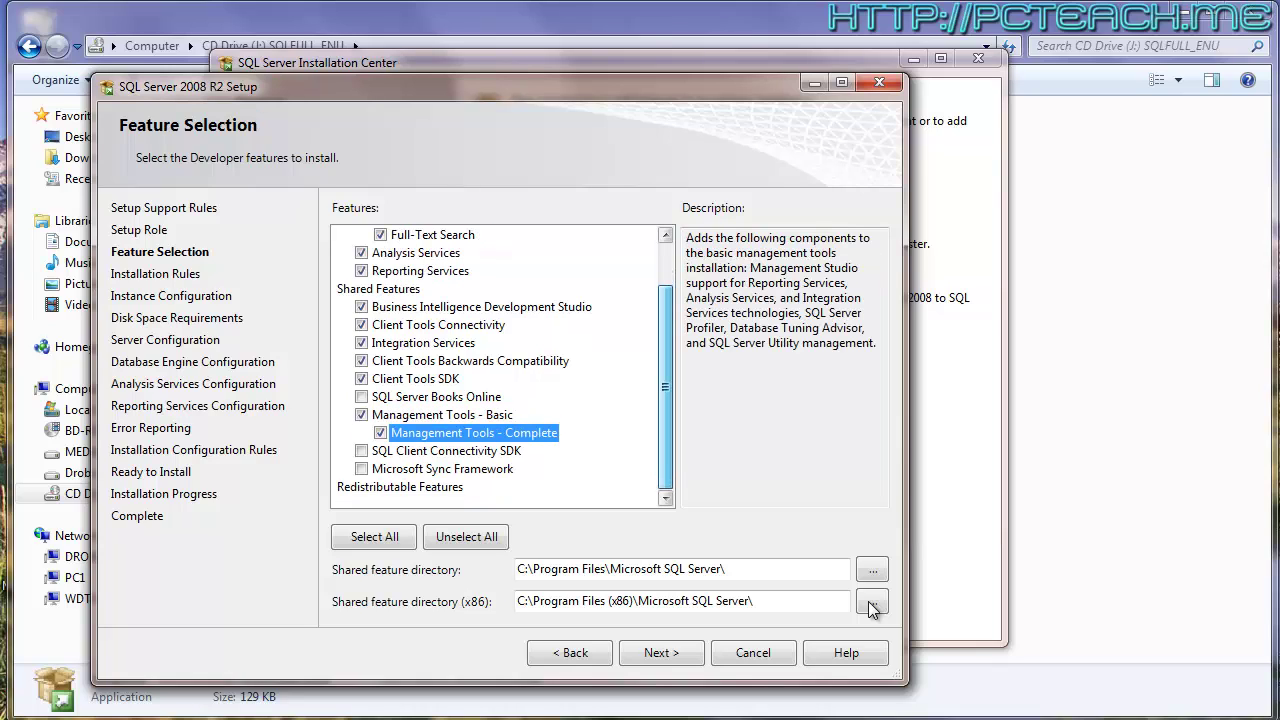
key(Down)
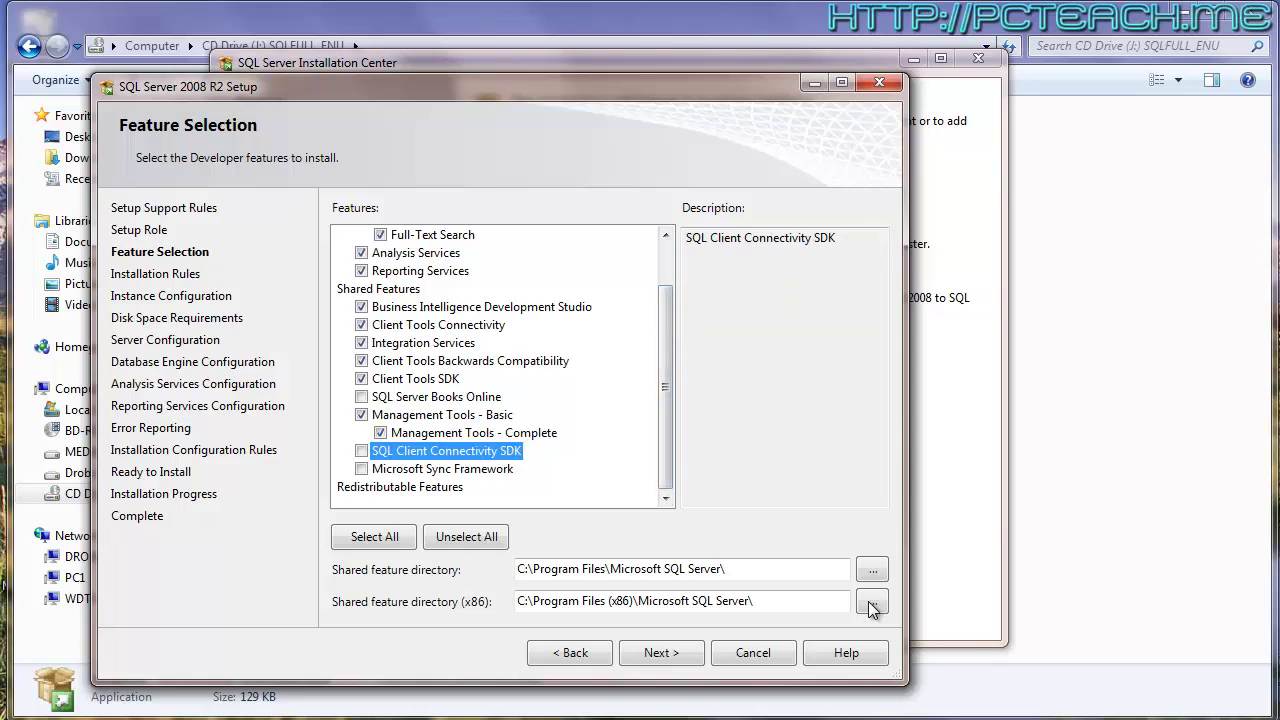
key(space)
key(Down)
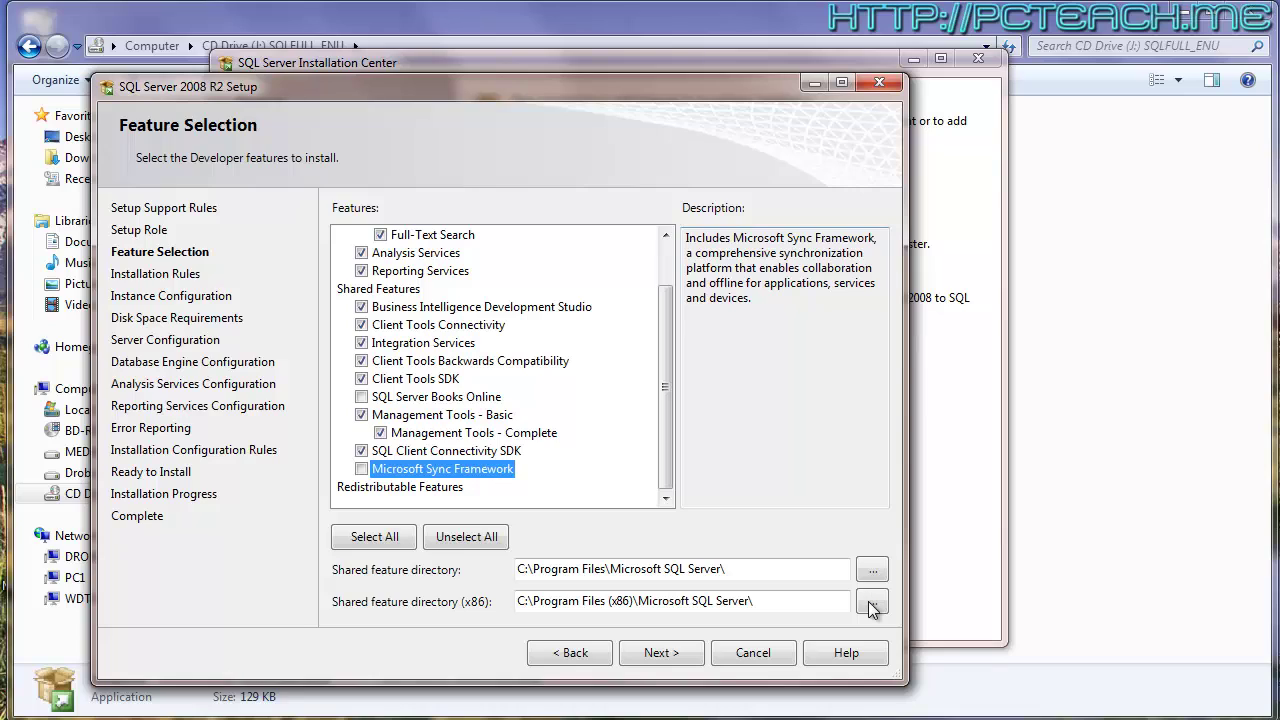
key(space)
scroll(870, 609, up, 1)
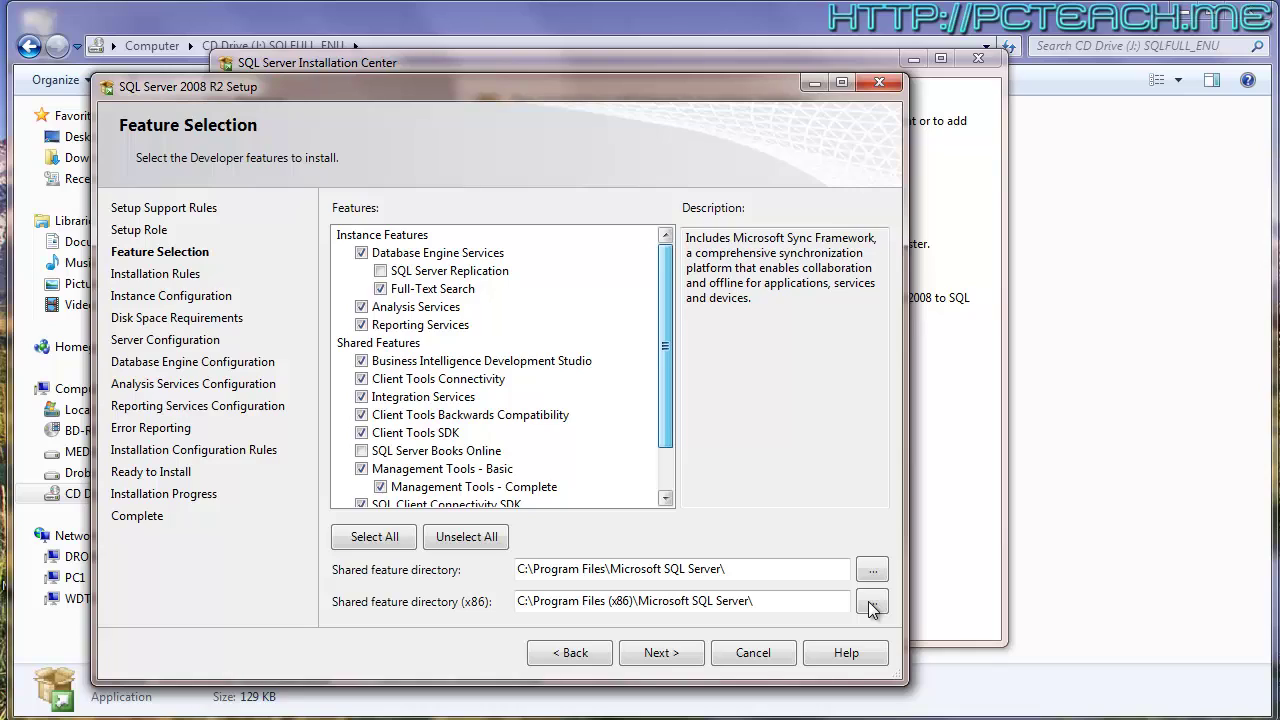
scroll(870, 609, down, 1)
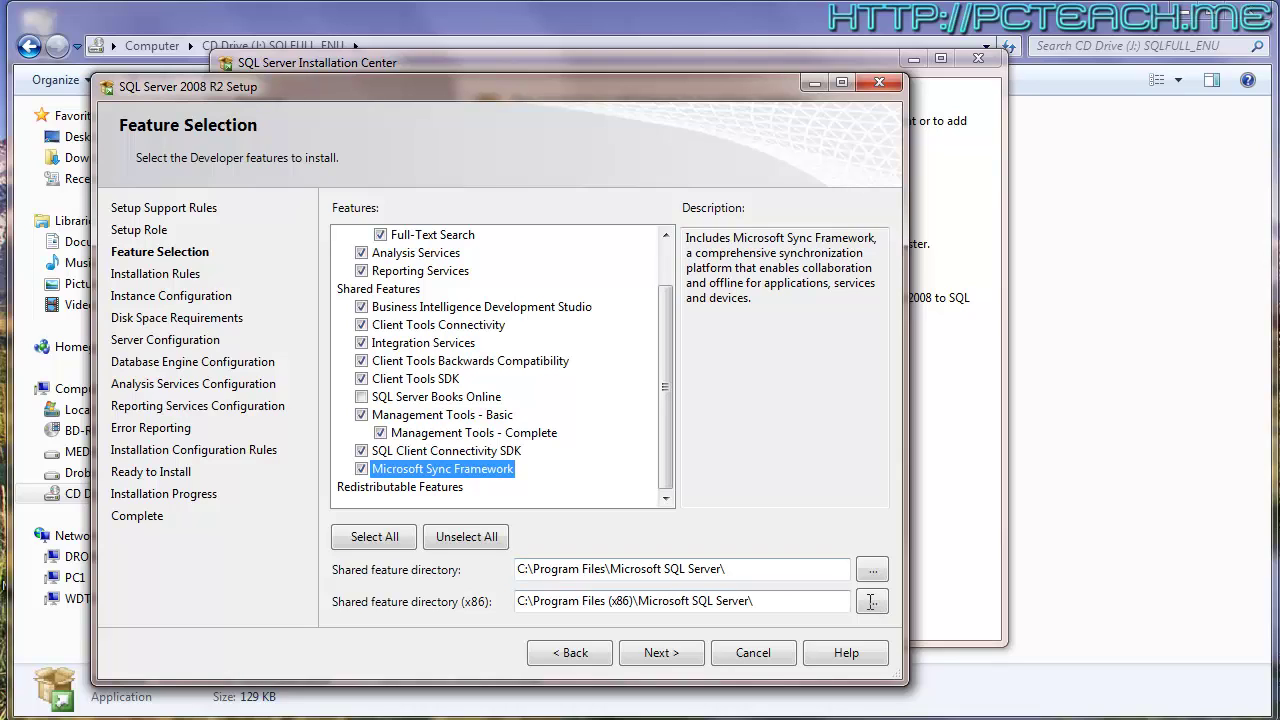
- Check the two shared feature directories, keep their default paths, and proceed to the installation rules check
drag(611, 601, 630, 601)
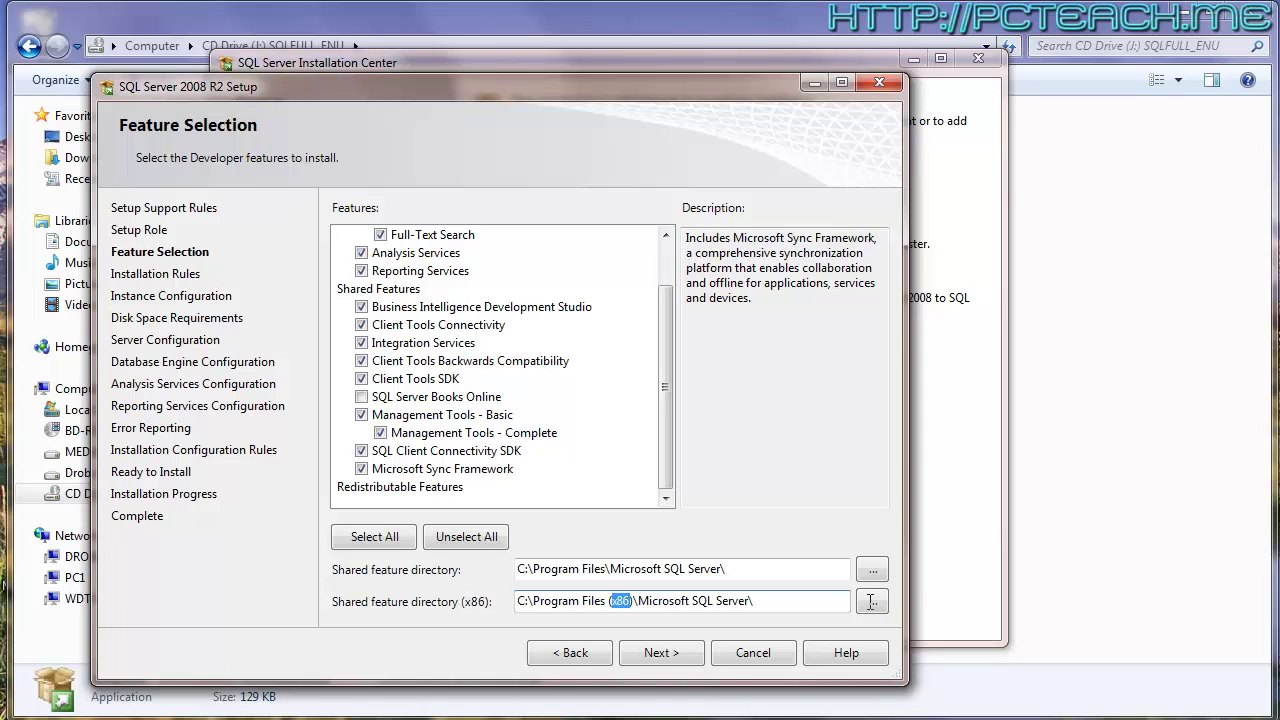
click(871, 604)
drag(551, 569, 706, 569)
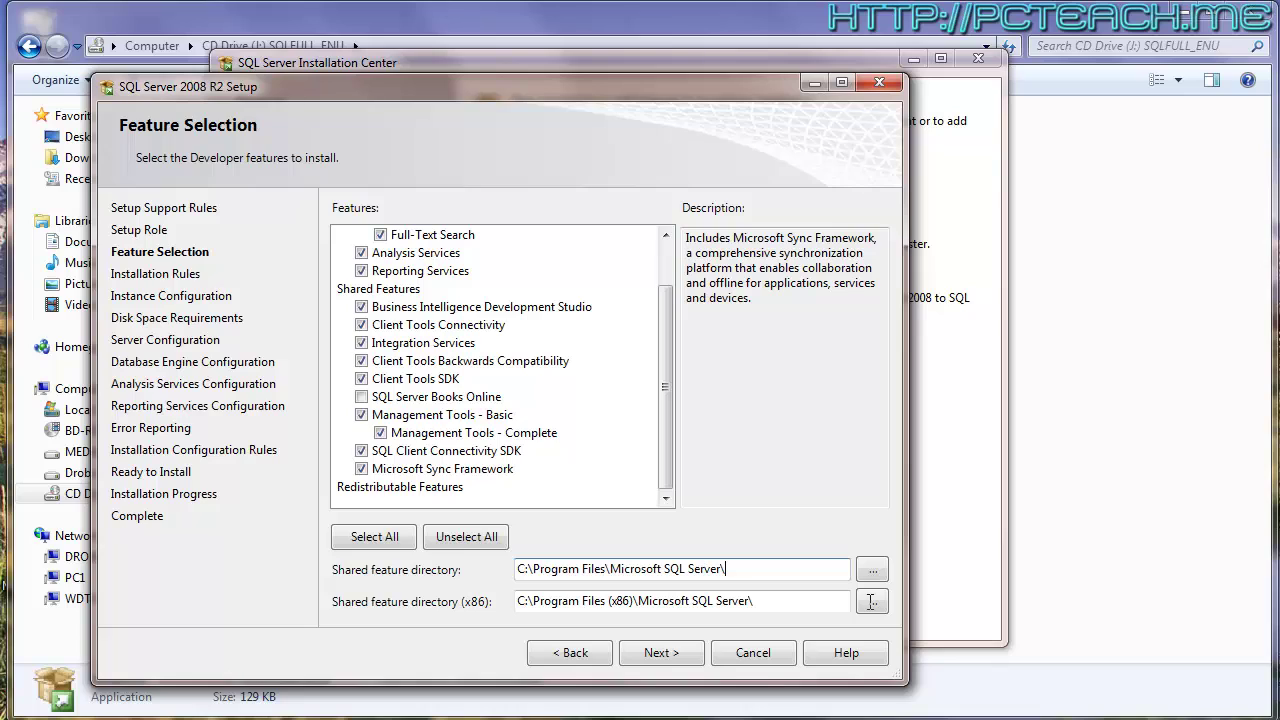
key(shift+Home)
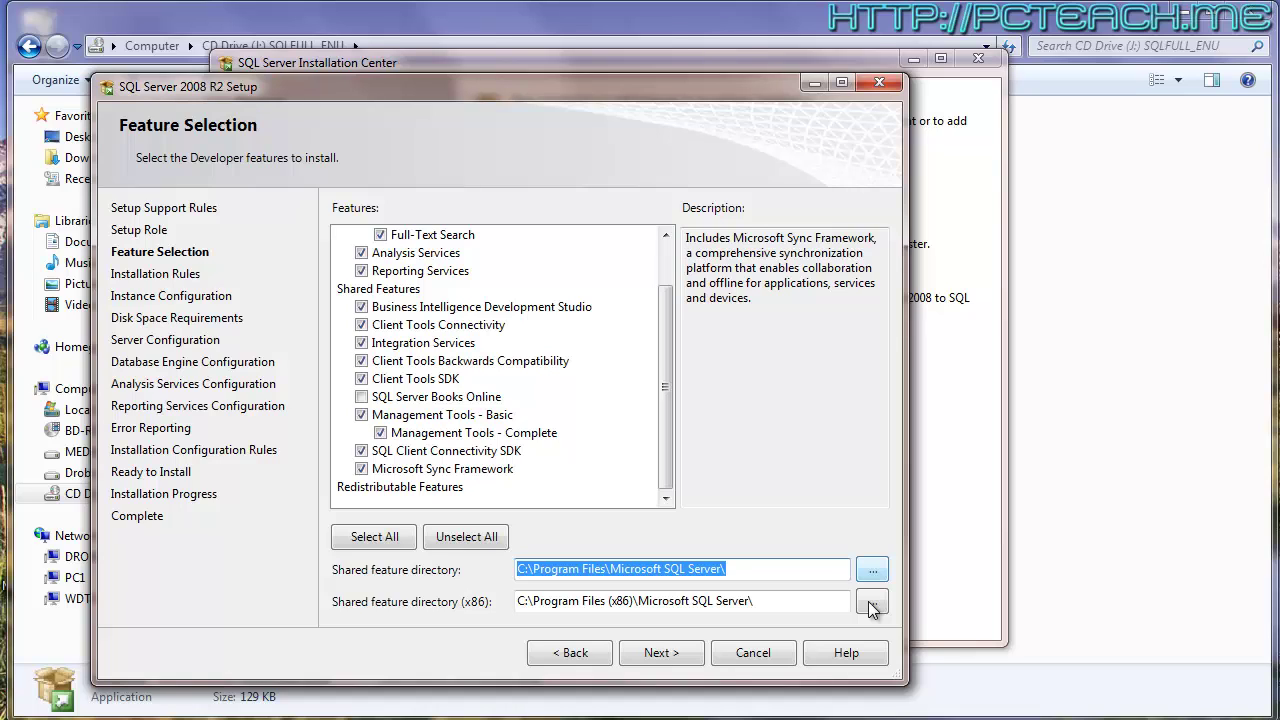
key(Return)
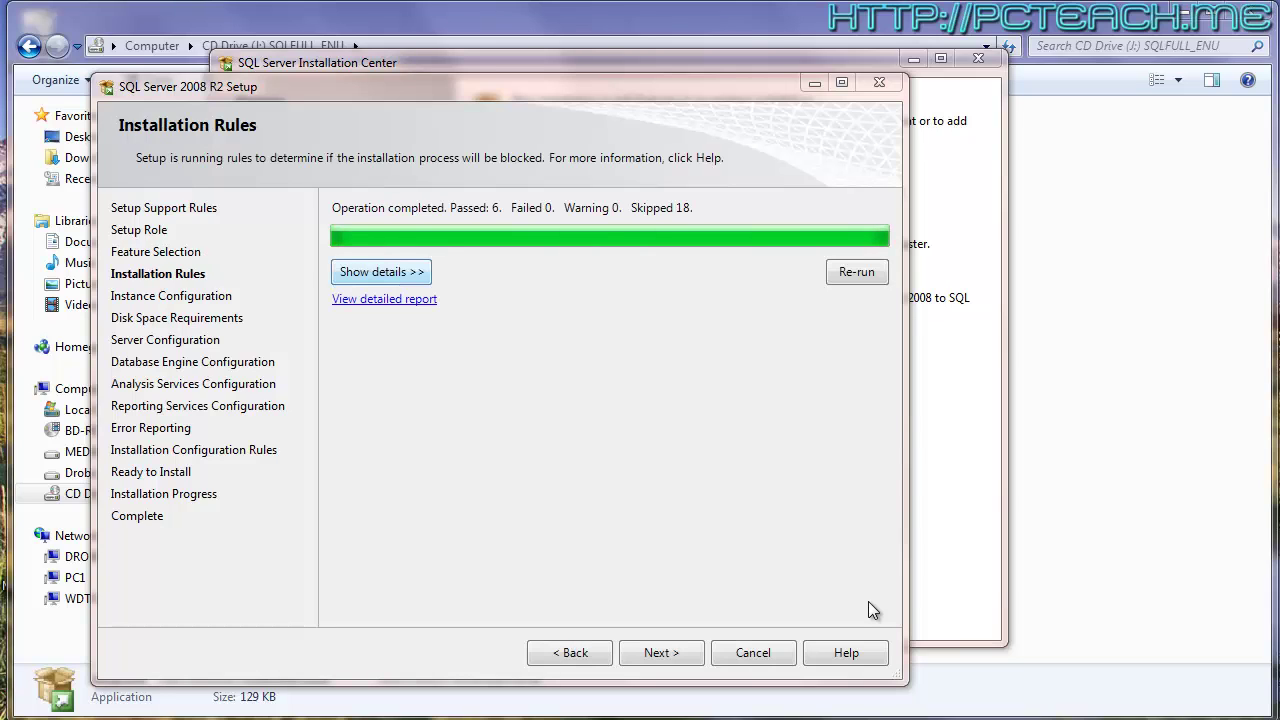
- Show the installation rule details and review the status of every rule in the list
key(Return)
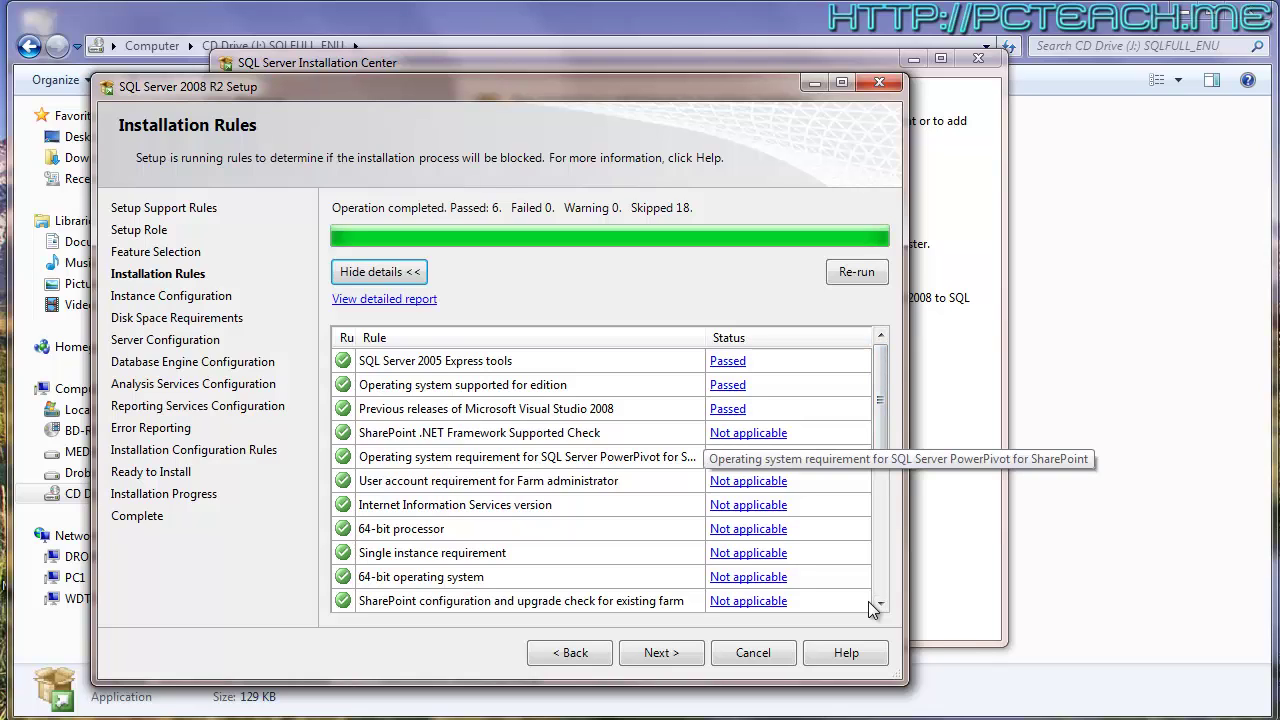
scroll(868, 601, down, 4)
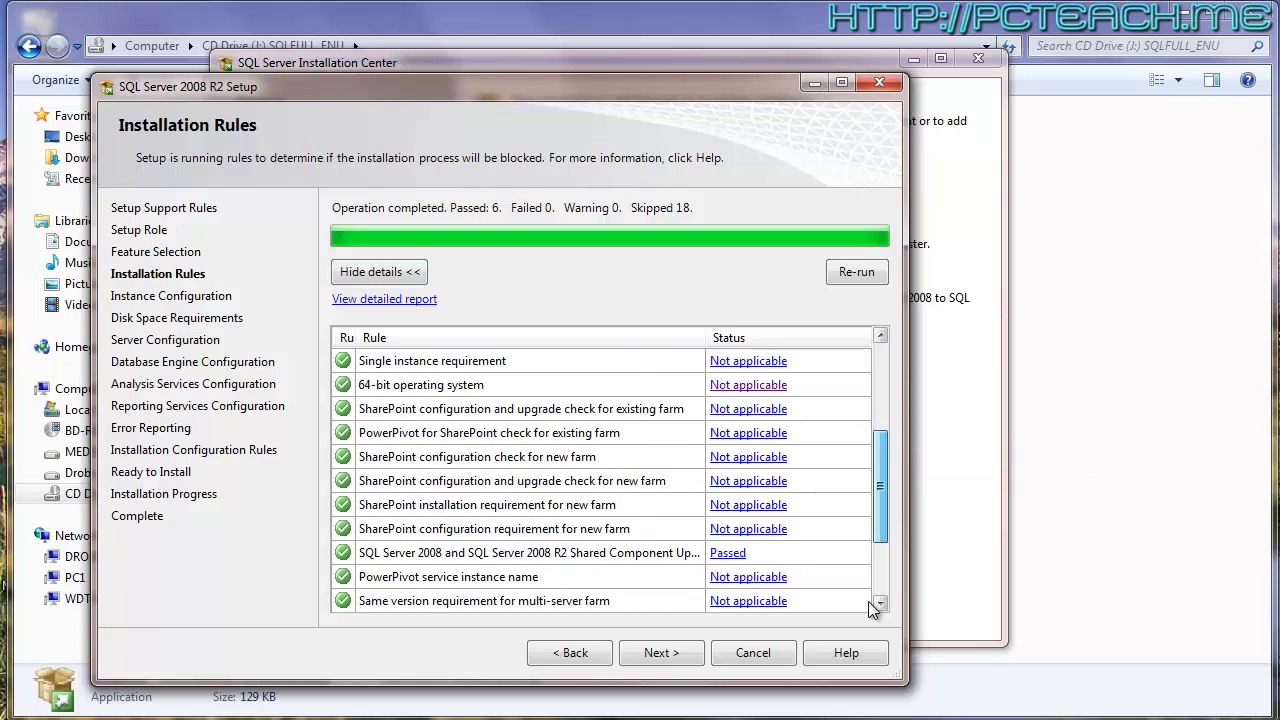
scroll(868, 601, down, 2)
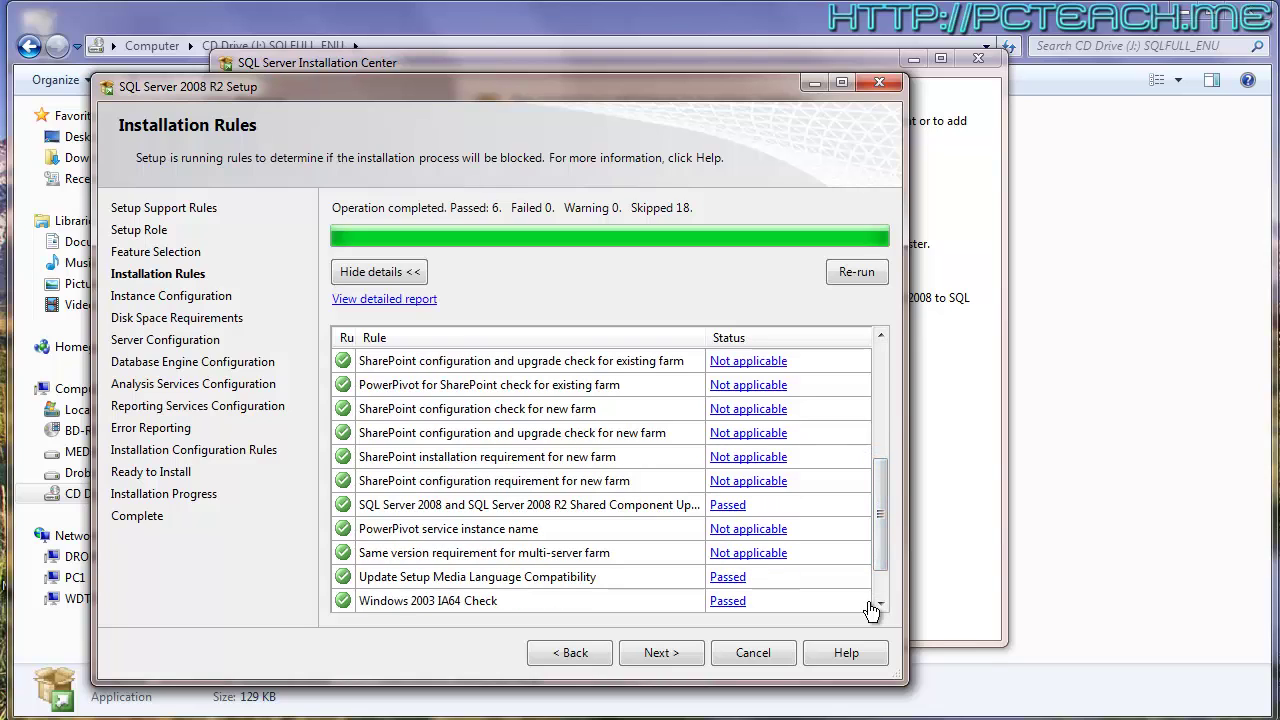
scroll(868, 601, down, 2)
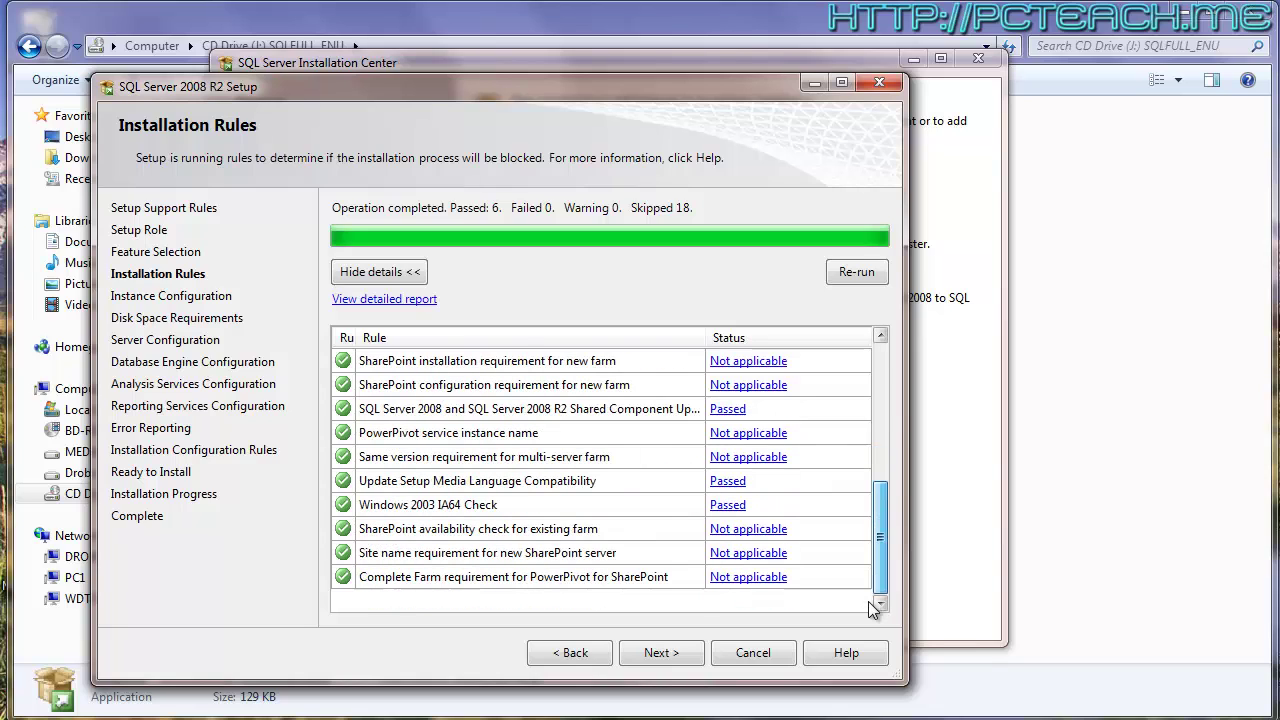
scroll(868, 603, up, 1)
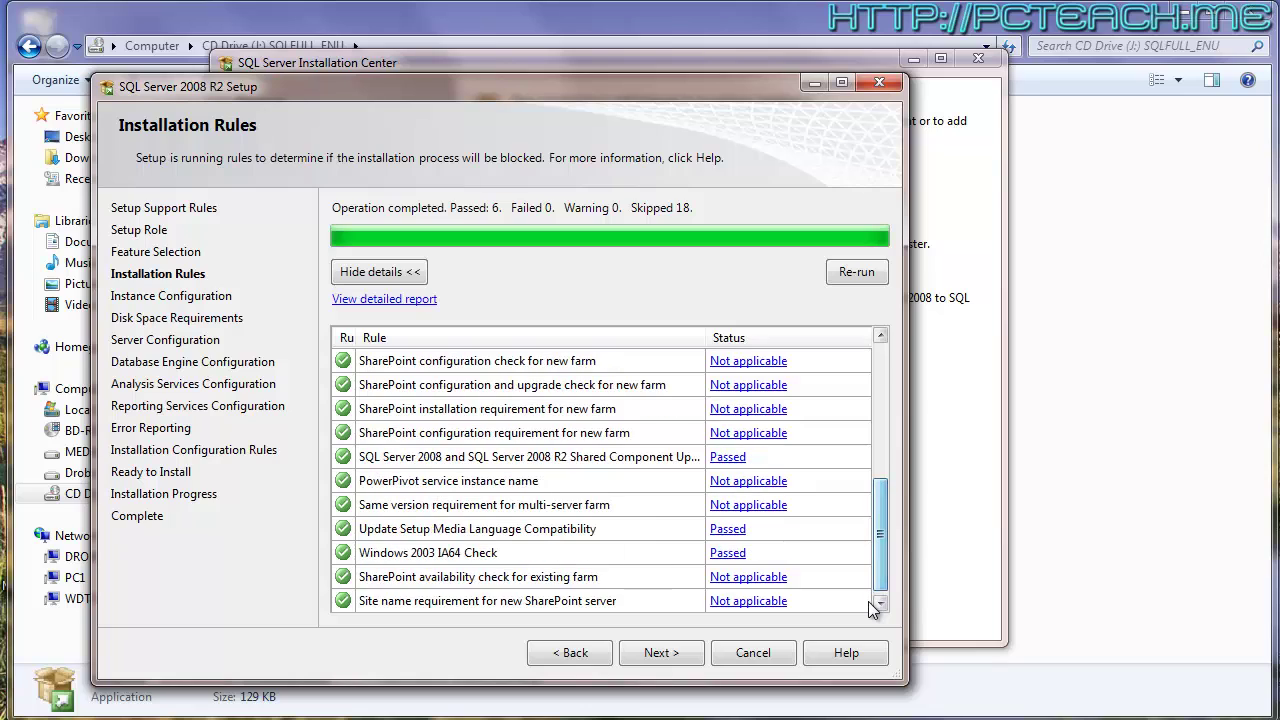
scroll(868, 601, down, 1)
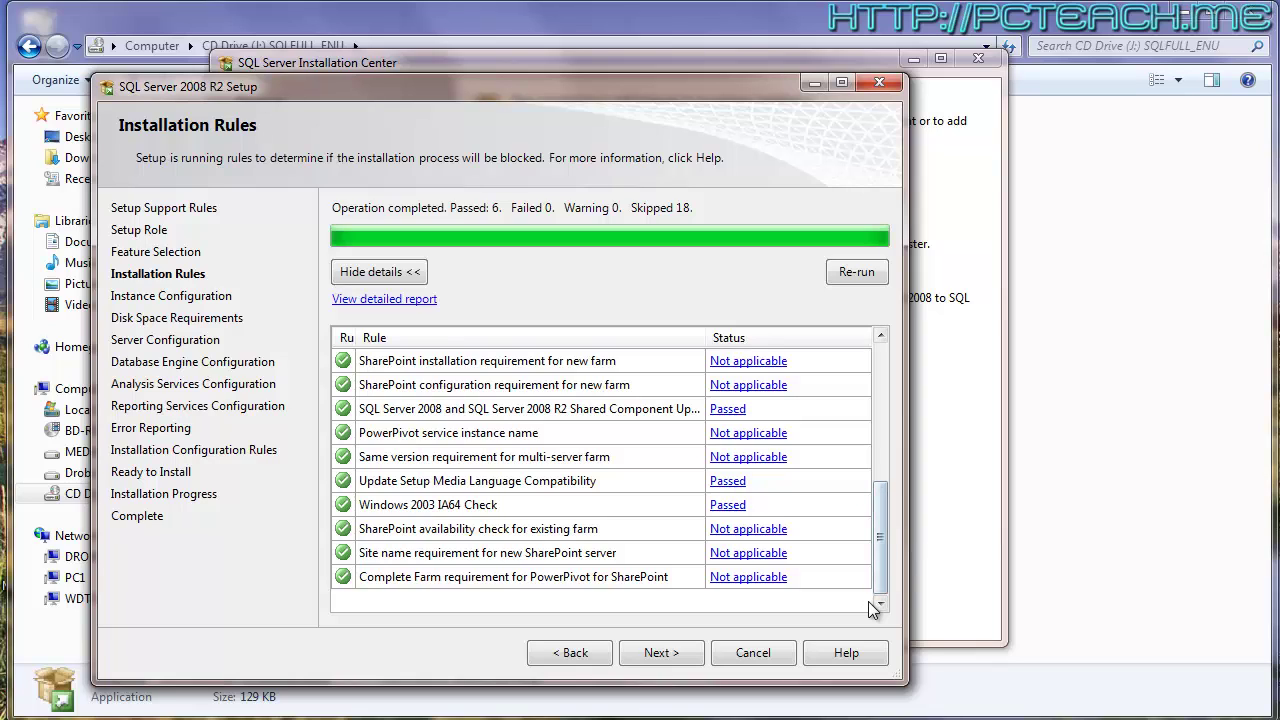
scroll(868, 601, up, 5)
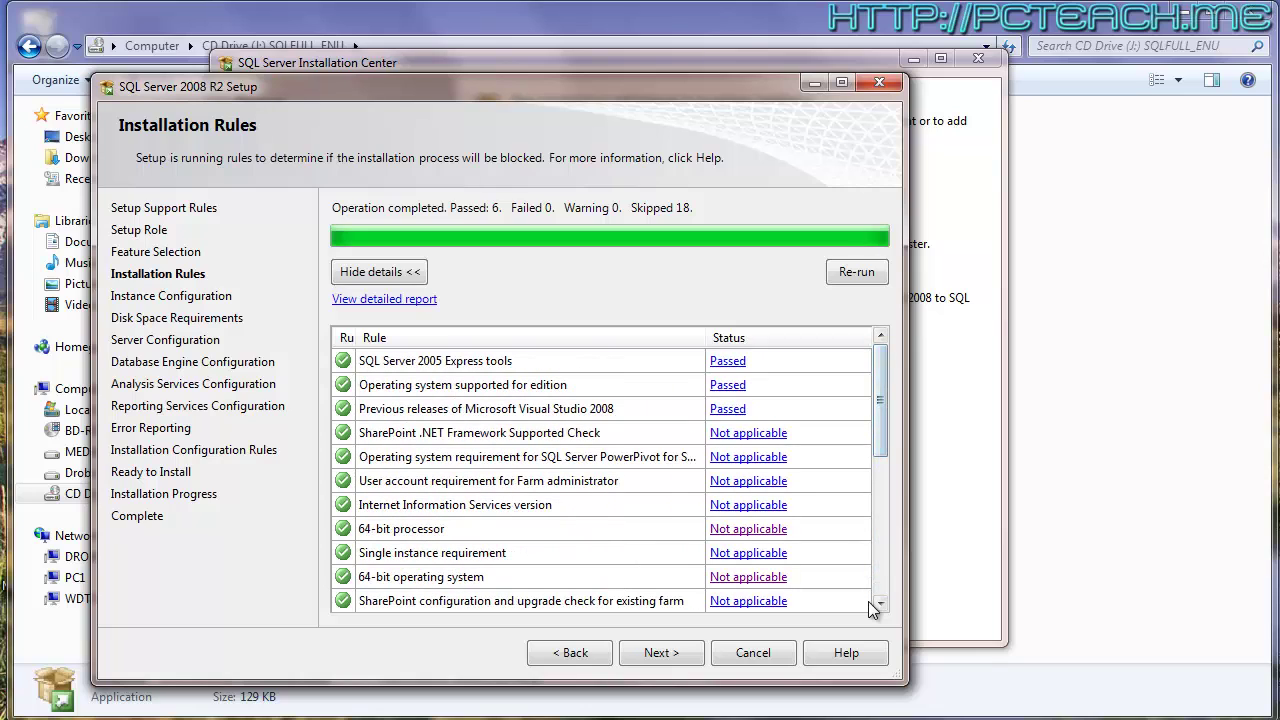
- Accept the default instance with its ID and root directory, review the disk space summary, and proceed to the server configuration
key(Return)
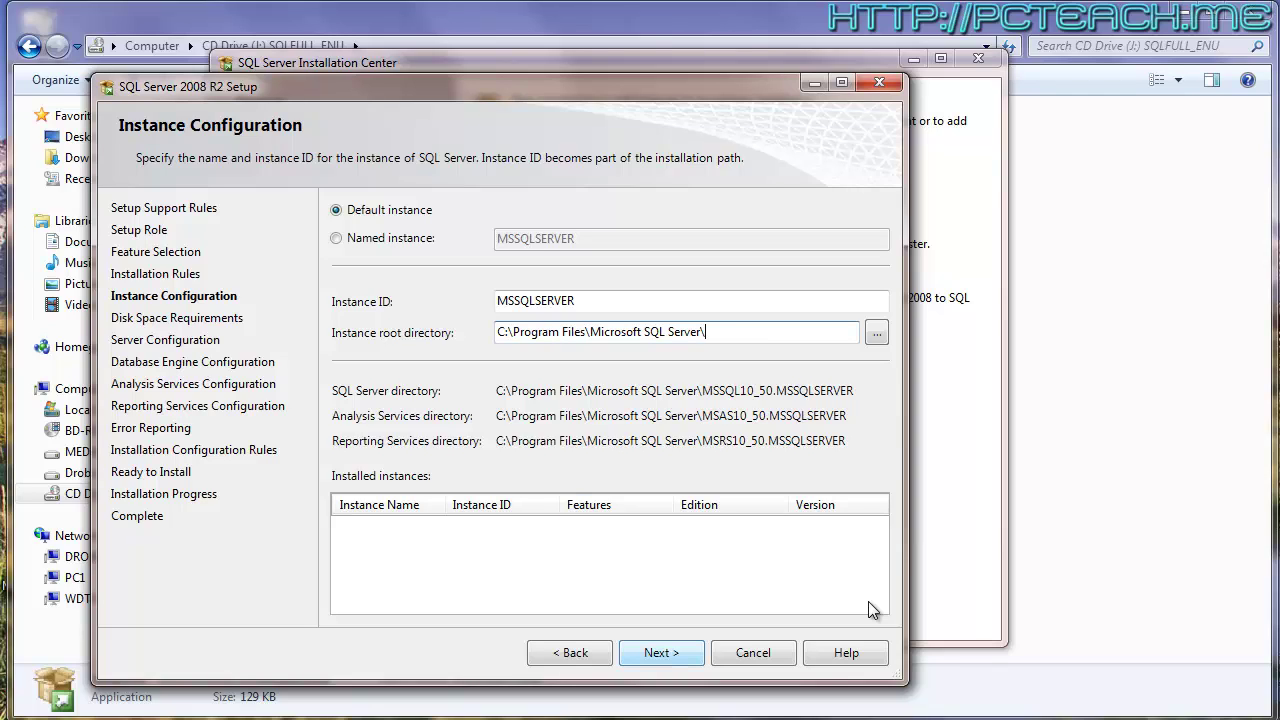
key(Return)
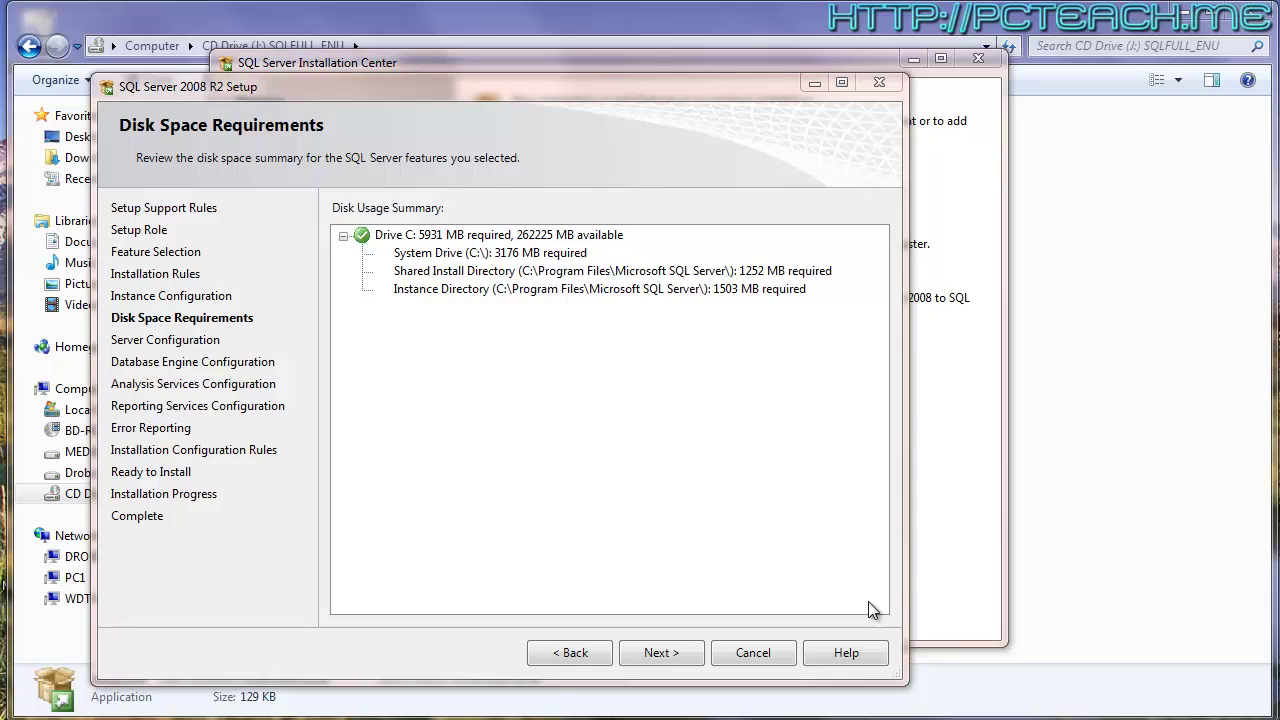
click(868, 603)
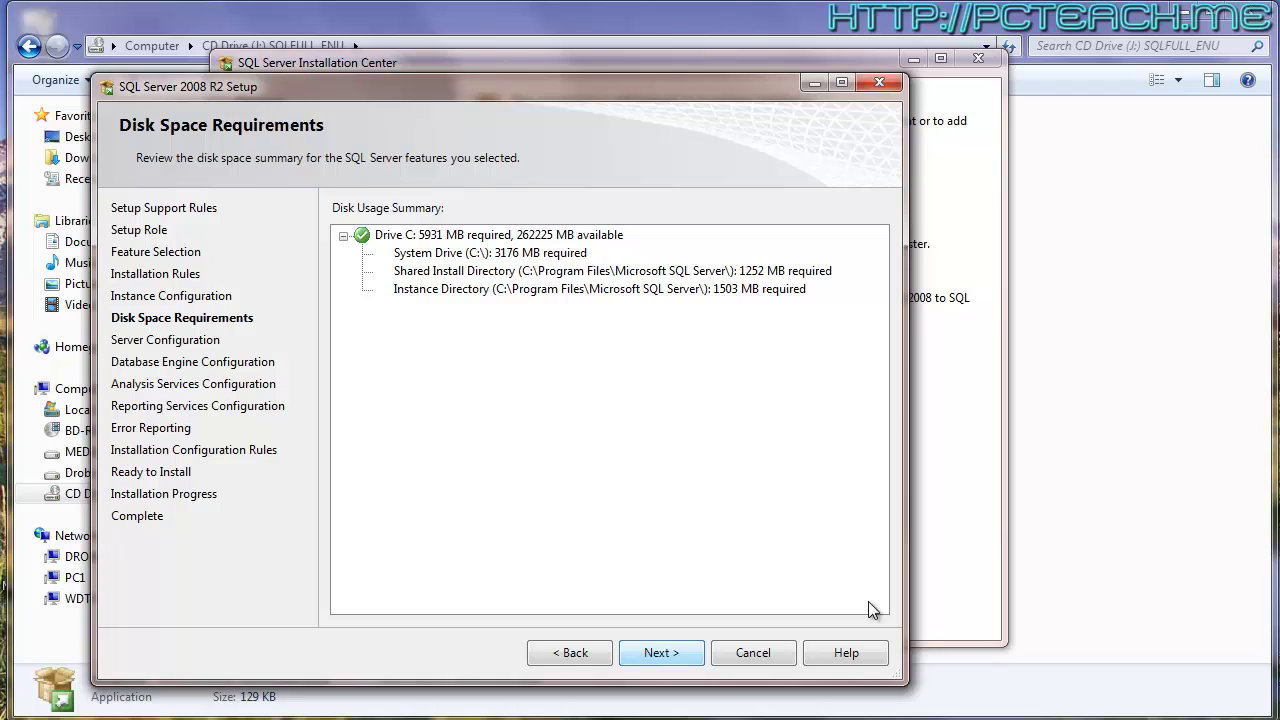
key(Return)
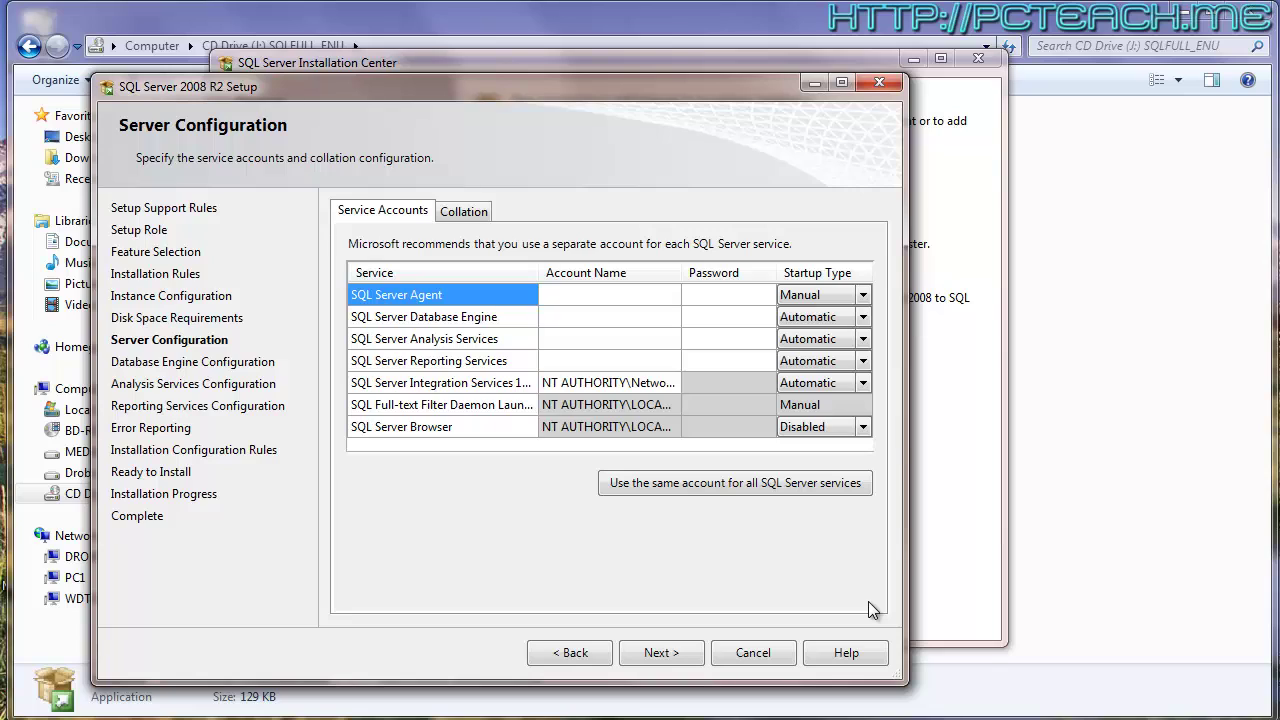
- Assign the NT AUTHORITY\SYSTEM account to SQL Server Agent, Database Engine, Analysis Services and Reporting Services
drag(681, 273, 729, 273)
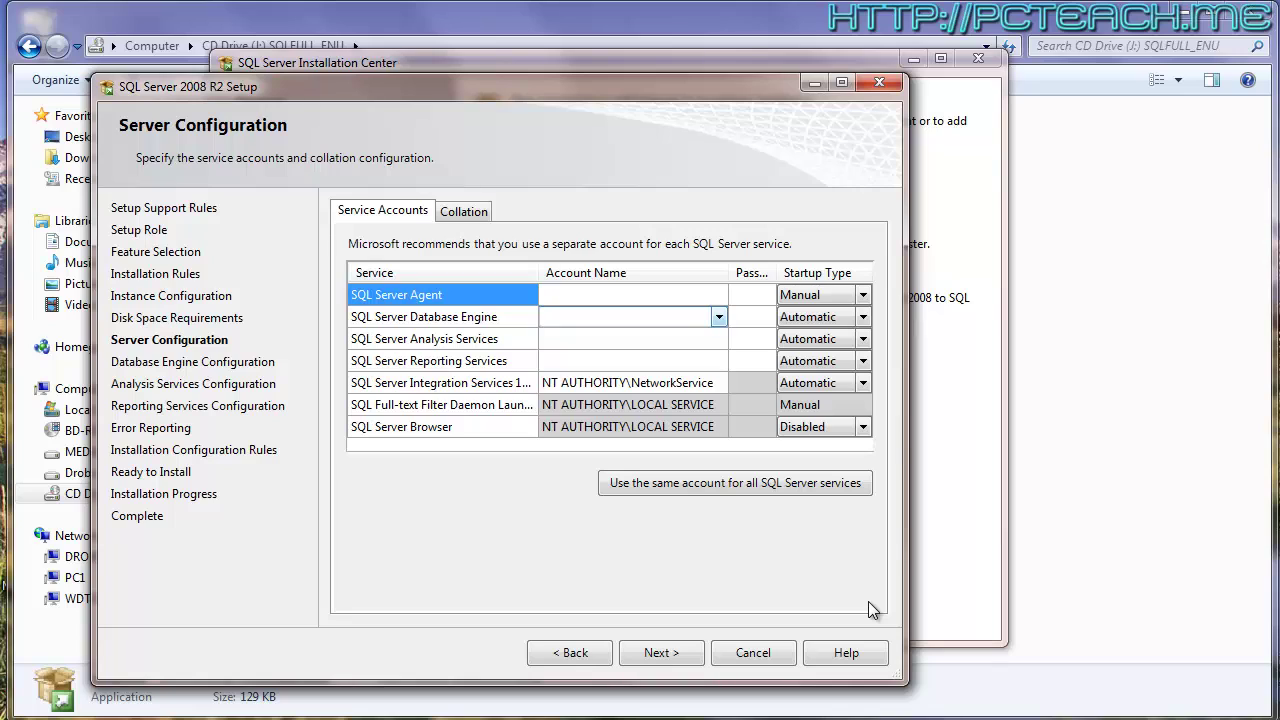
click(625, 317)
click(718, 317)
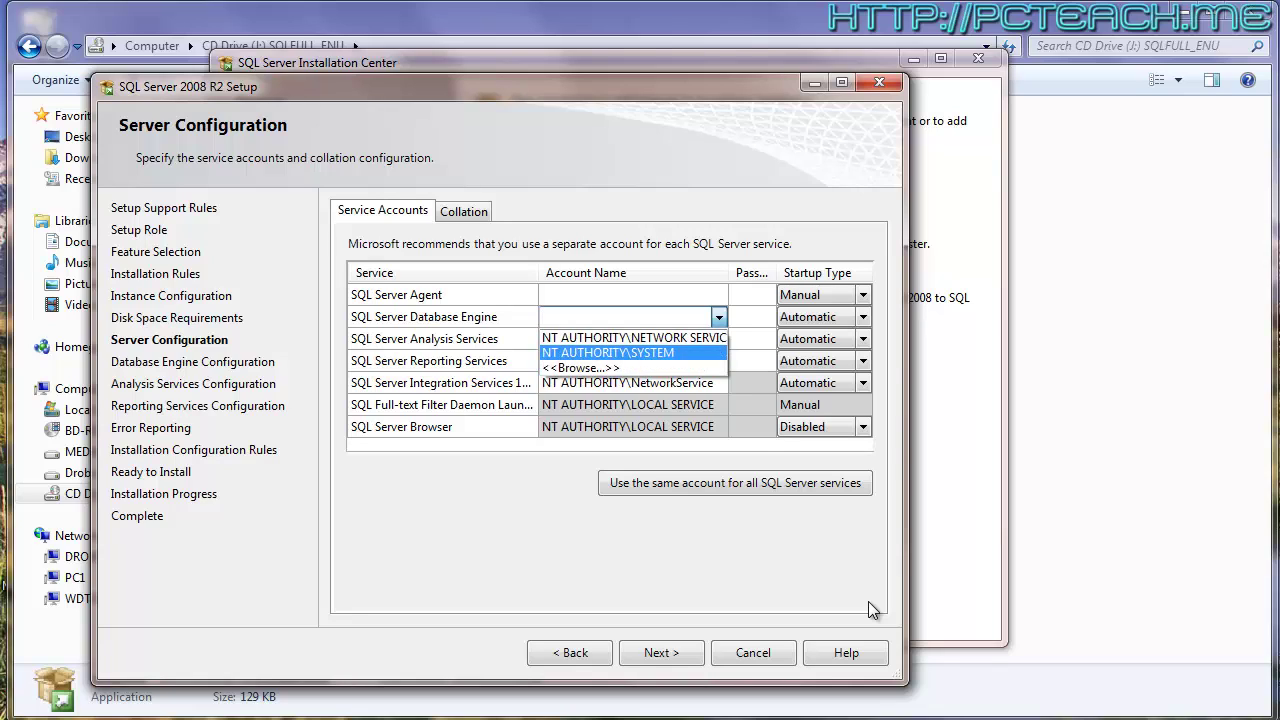
click(608, 353)
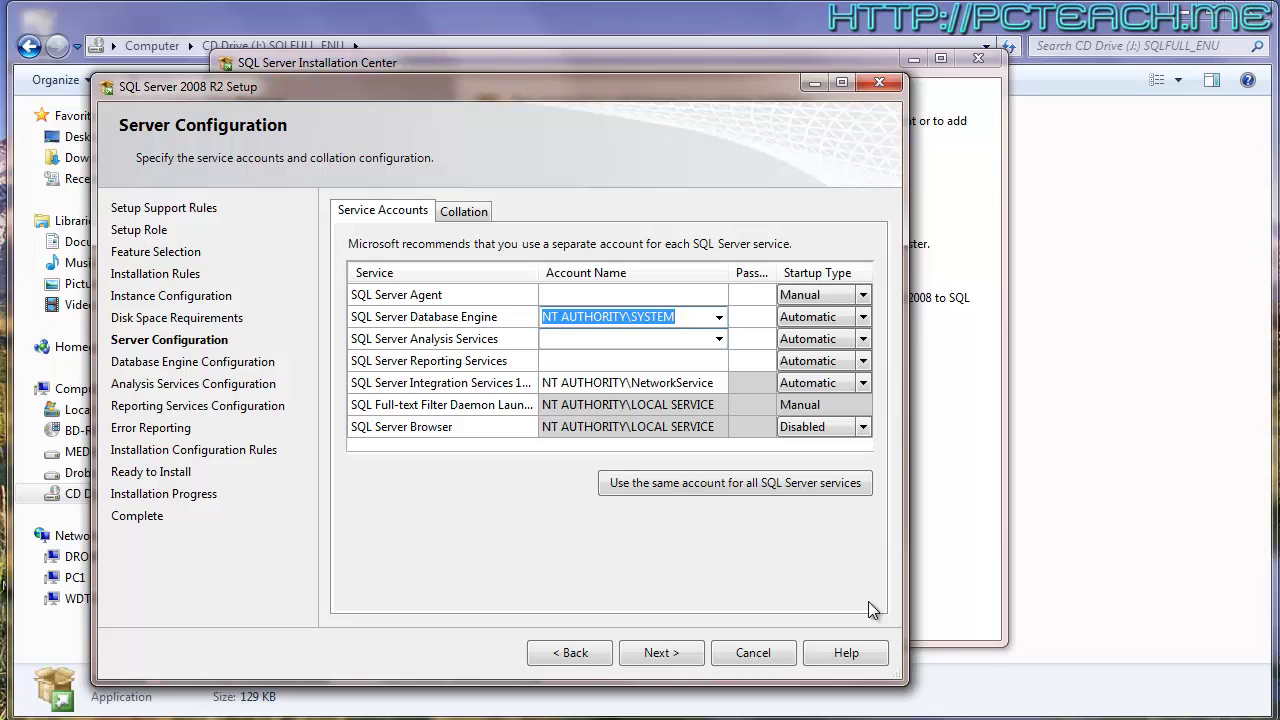
click(719, 339)
click(719, 339)
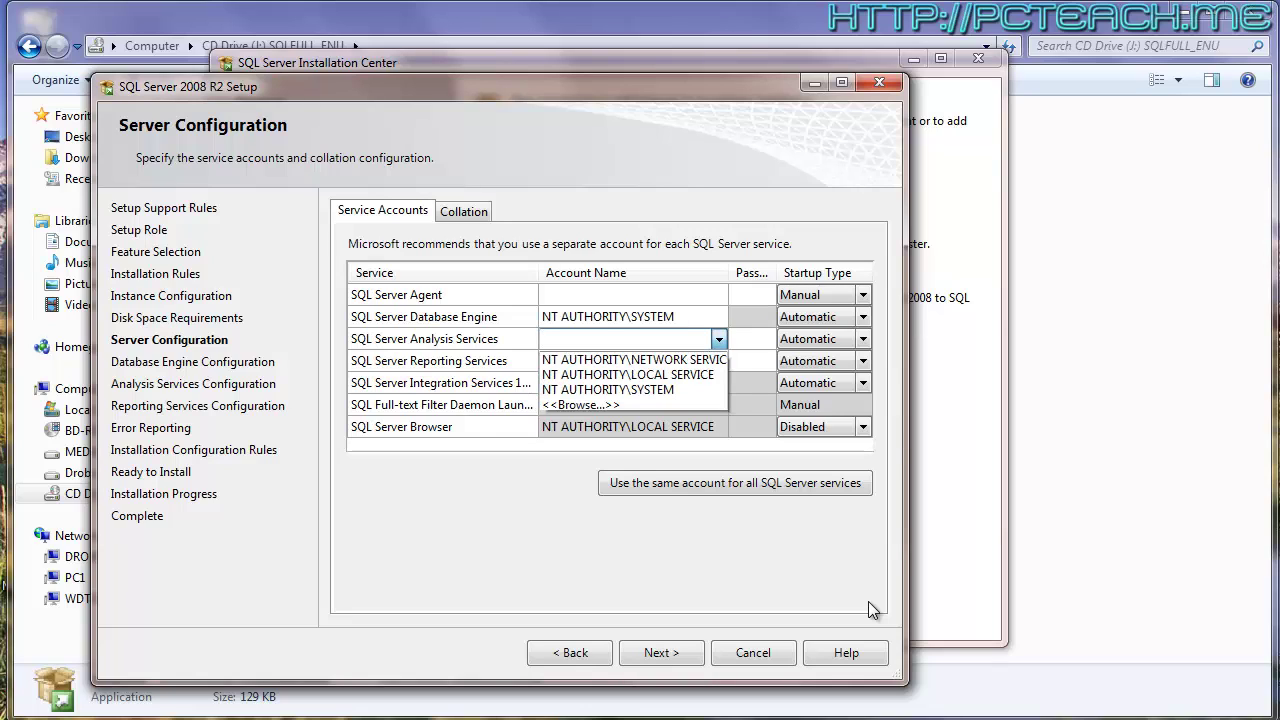
key(Down)
key(Return)
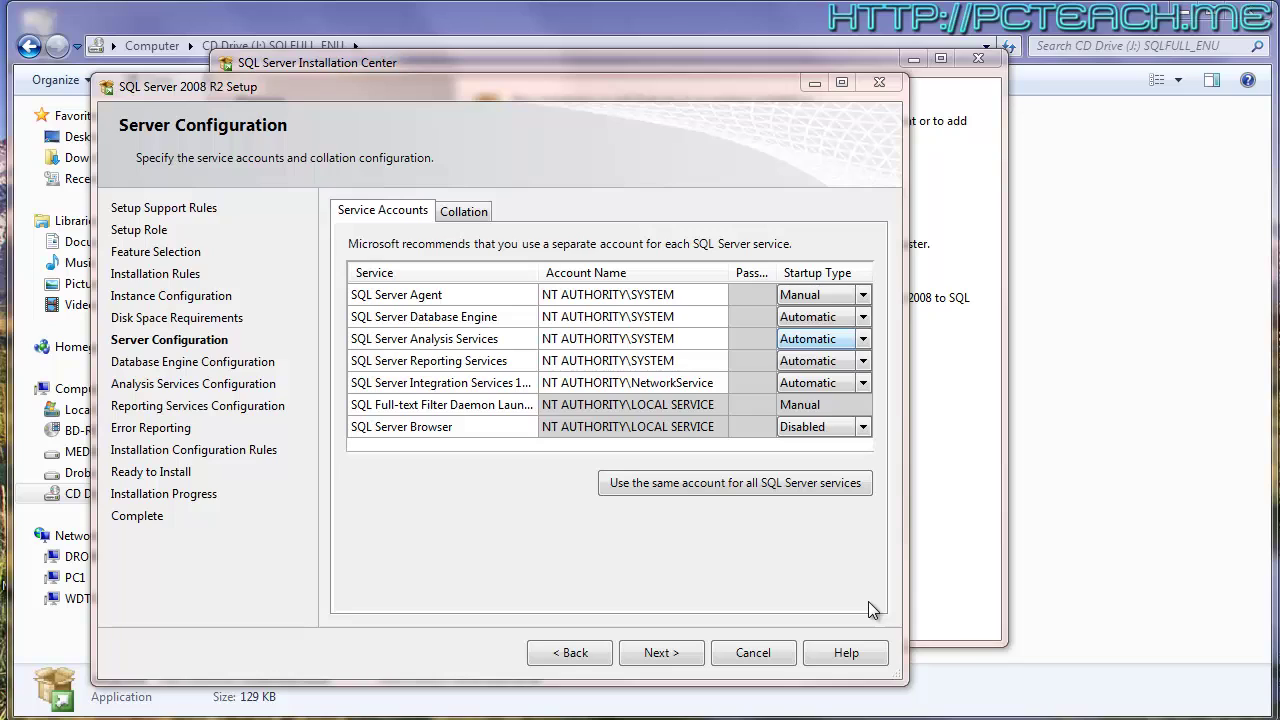
- Set the startup type of SQL Server Analysis Services and SQL Server Reporting Services to Manual
key(alt+Down)
key(Down)
key(Down)
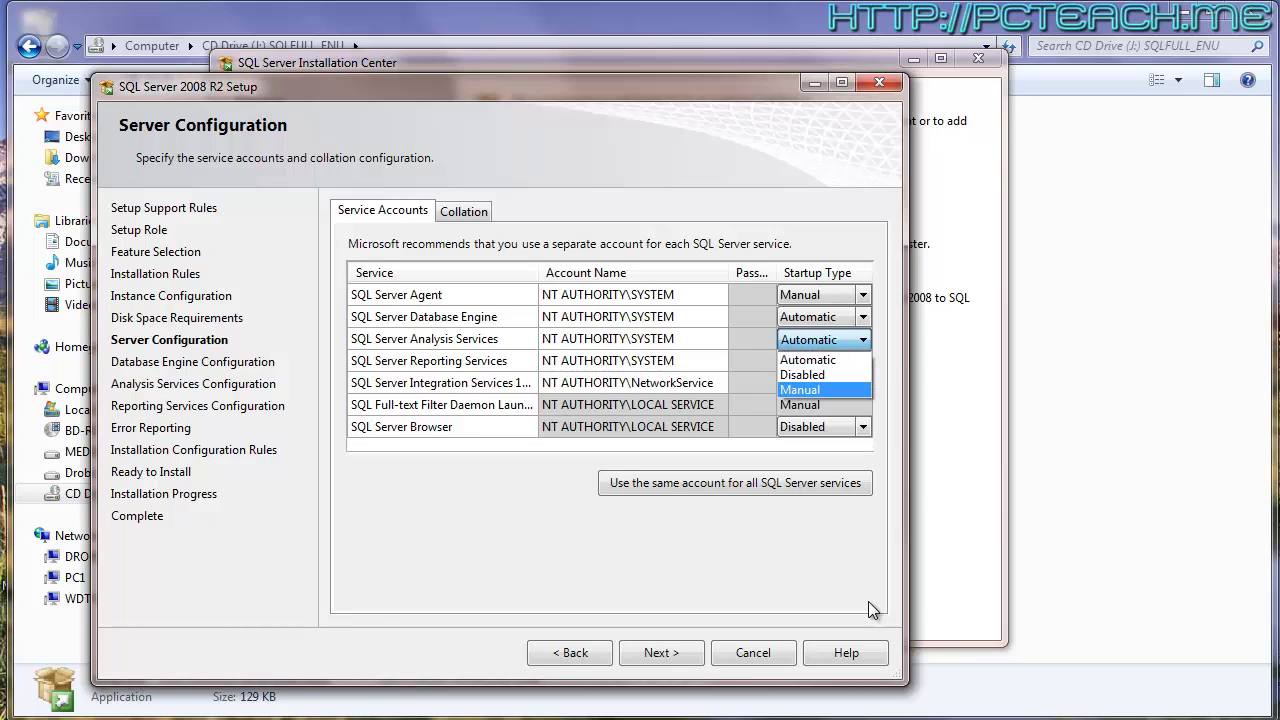
key(Return)
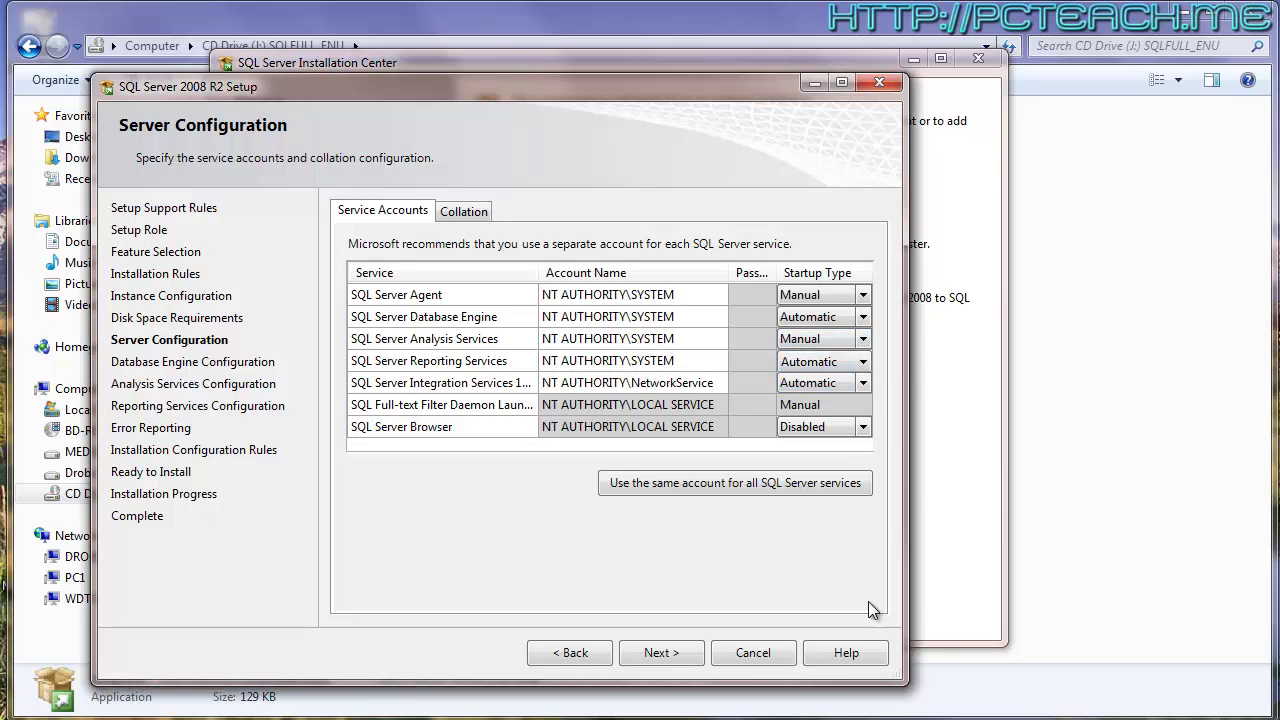
key(alt+Down)
key(Down)
key(Down)
key(Return)
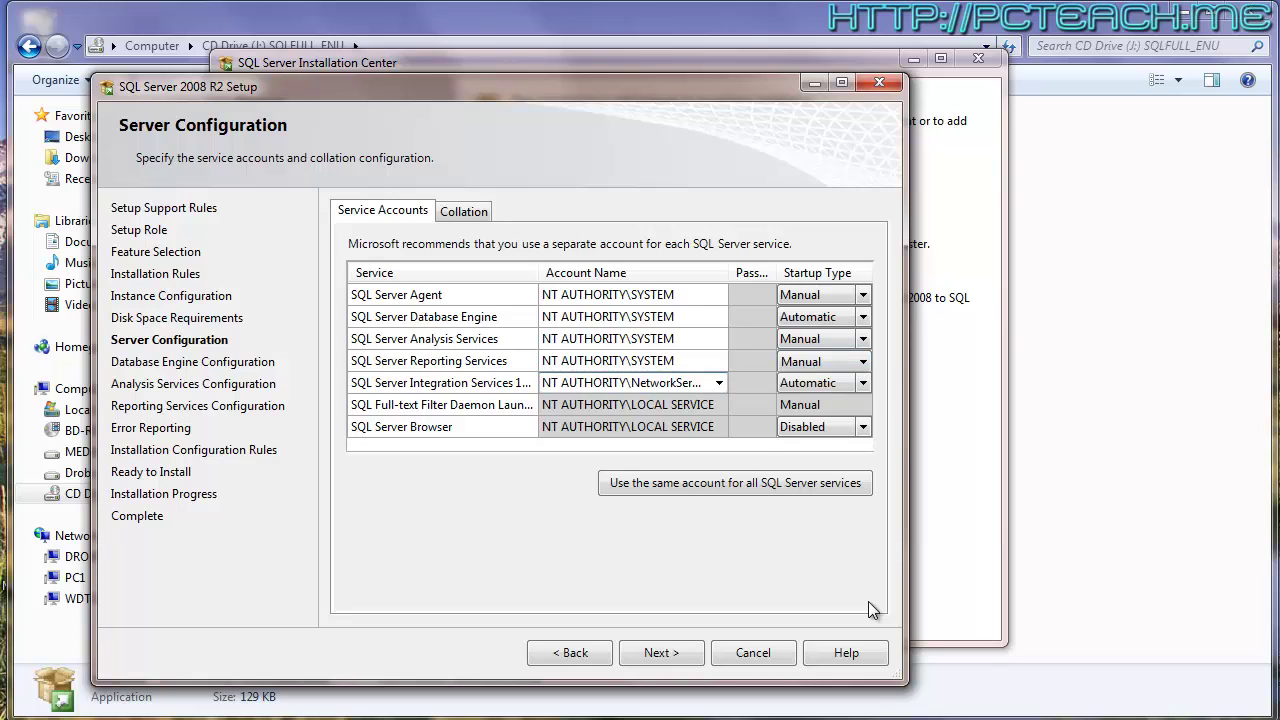
- Set the startup type of SQL Server Integration Services to Manual and proceed to the Database Engine configuration
key(alt+Down)
key(Down)
key(Down)
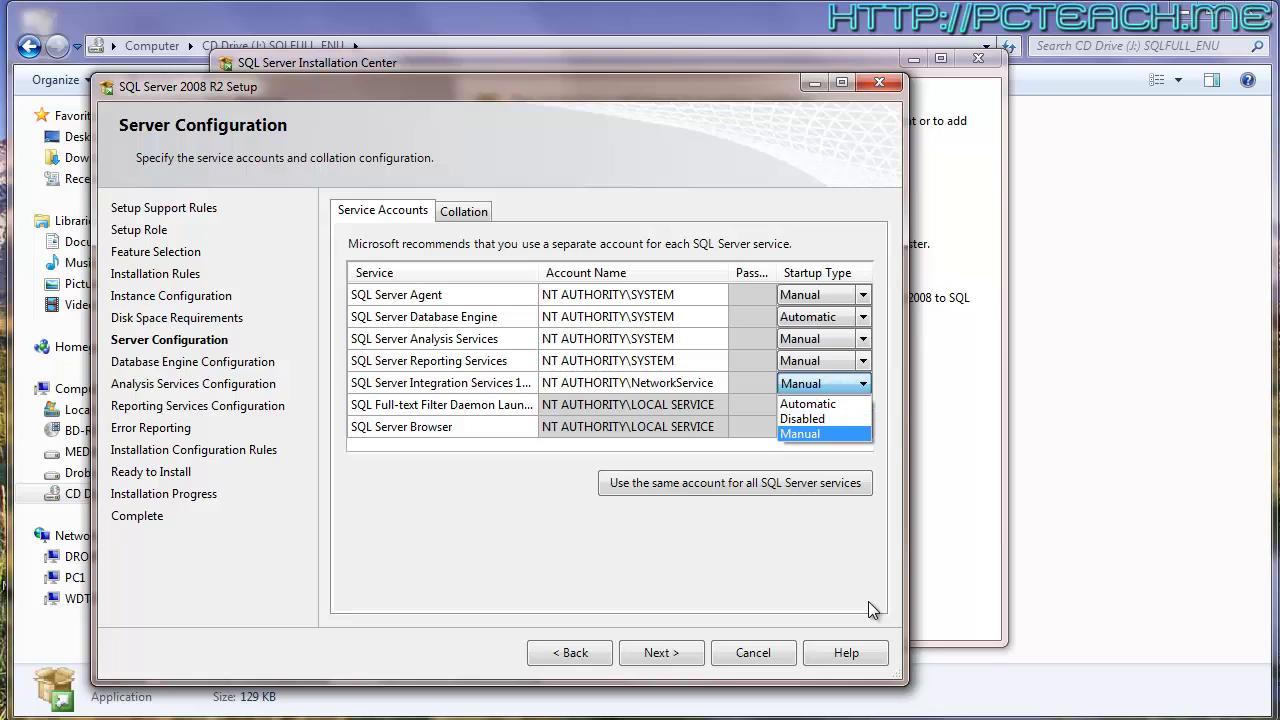
key(Return)
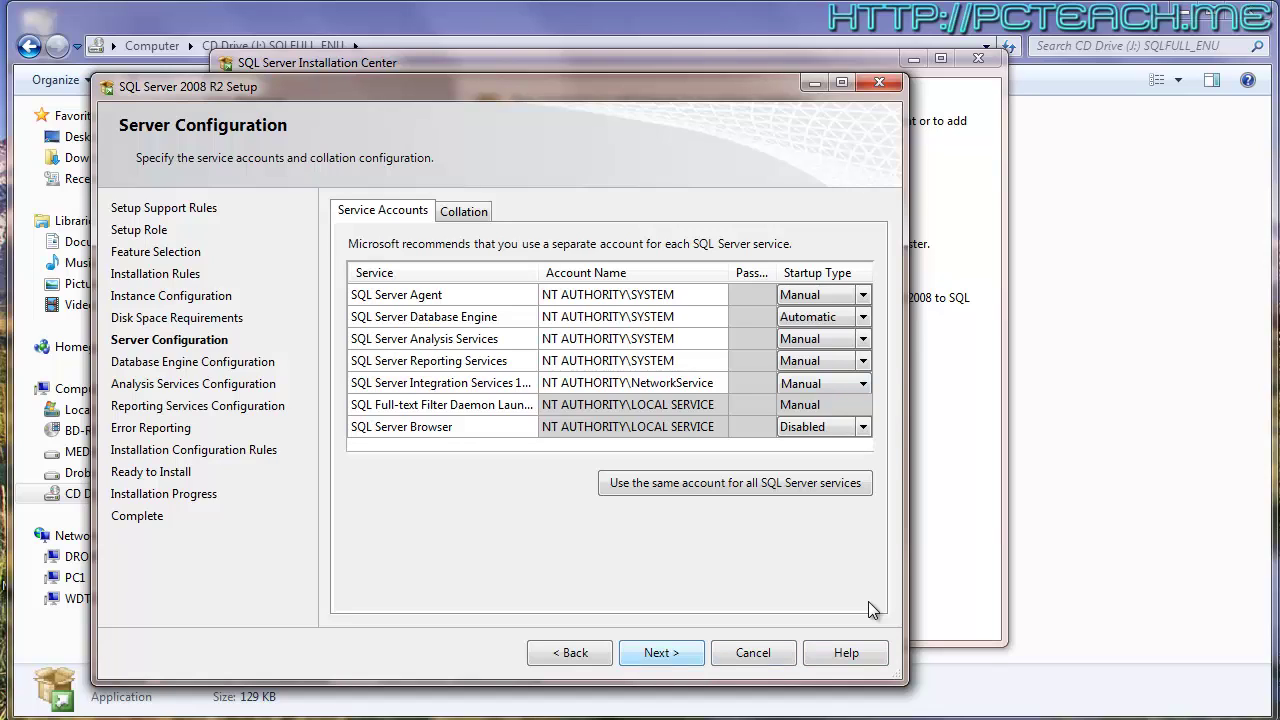
key(Return)
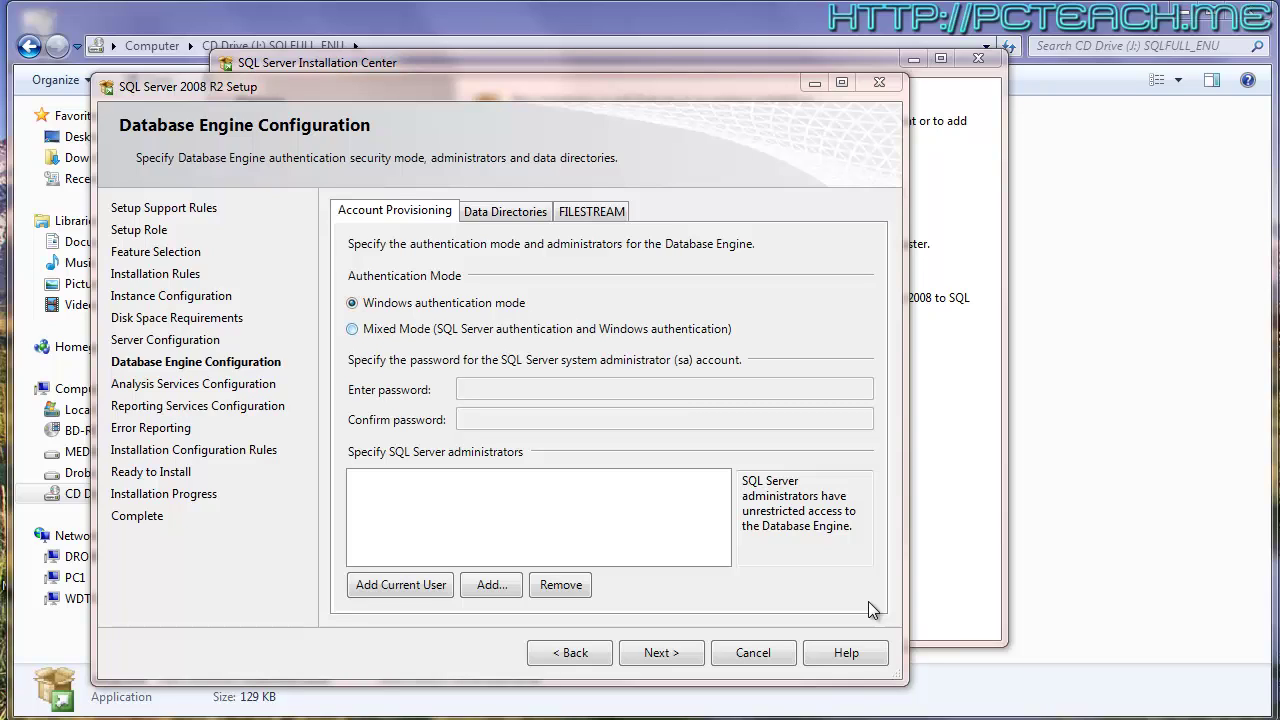
- Choose Mixed Mode authentication, and enter and confirm the password for the system administrator (sa) account
click(352, 329)
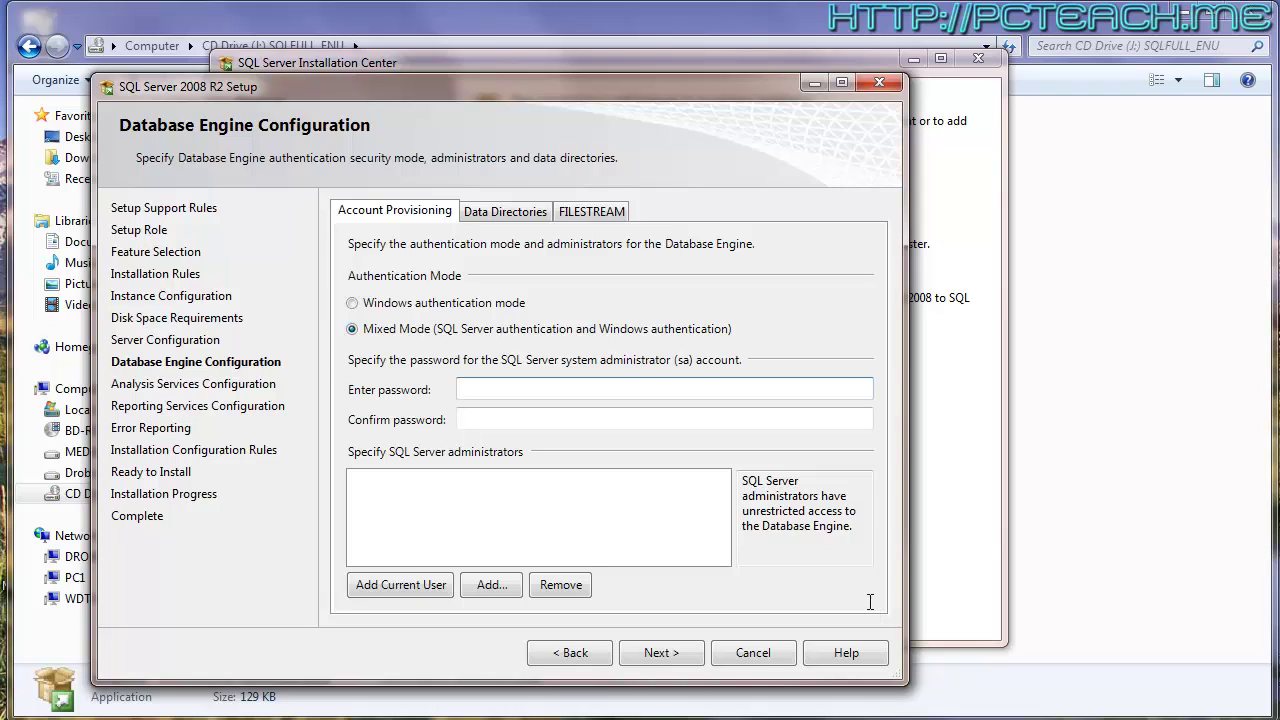
text(******)
key(Tab)
text(******)
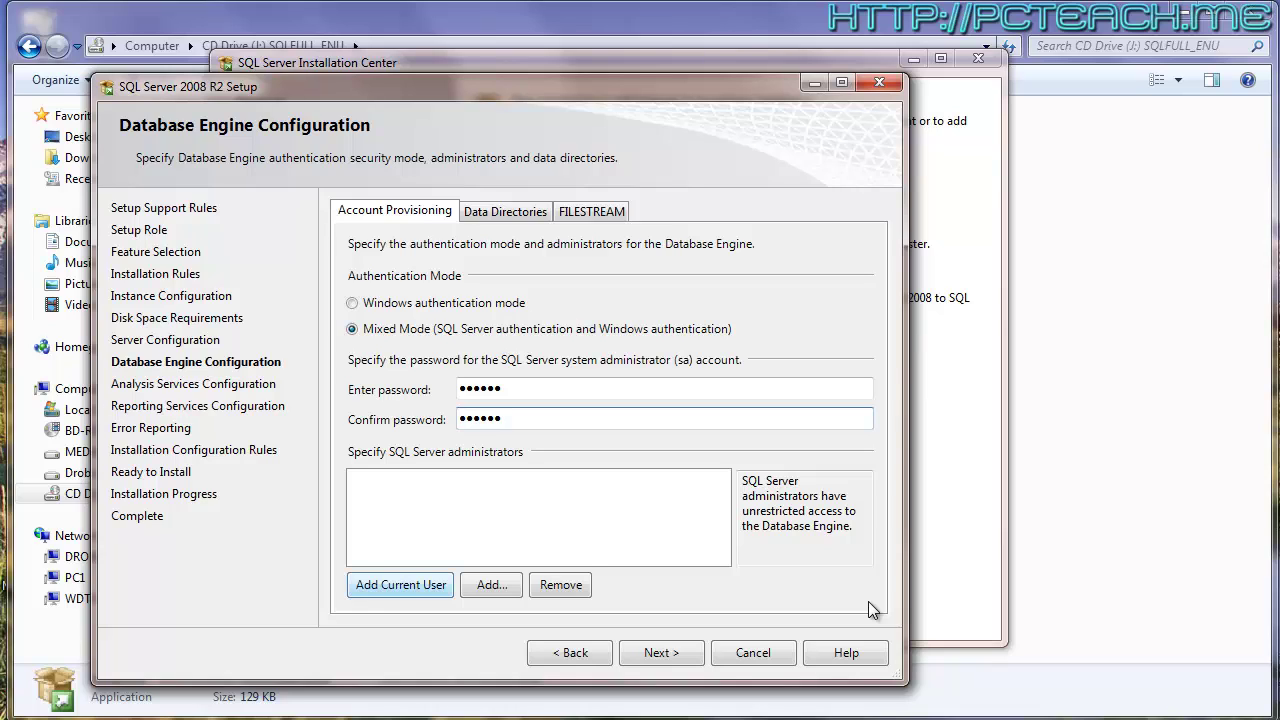
- Add the current user as a SQL Server administrator and check the dialog for selecting other users or groups without adding any
key(Tab)
key(space)
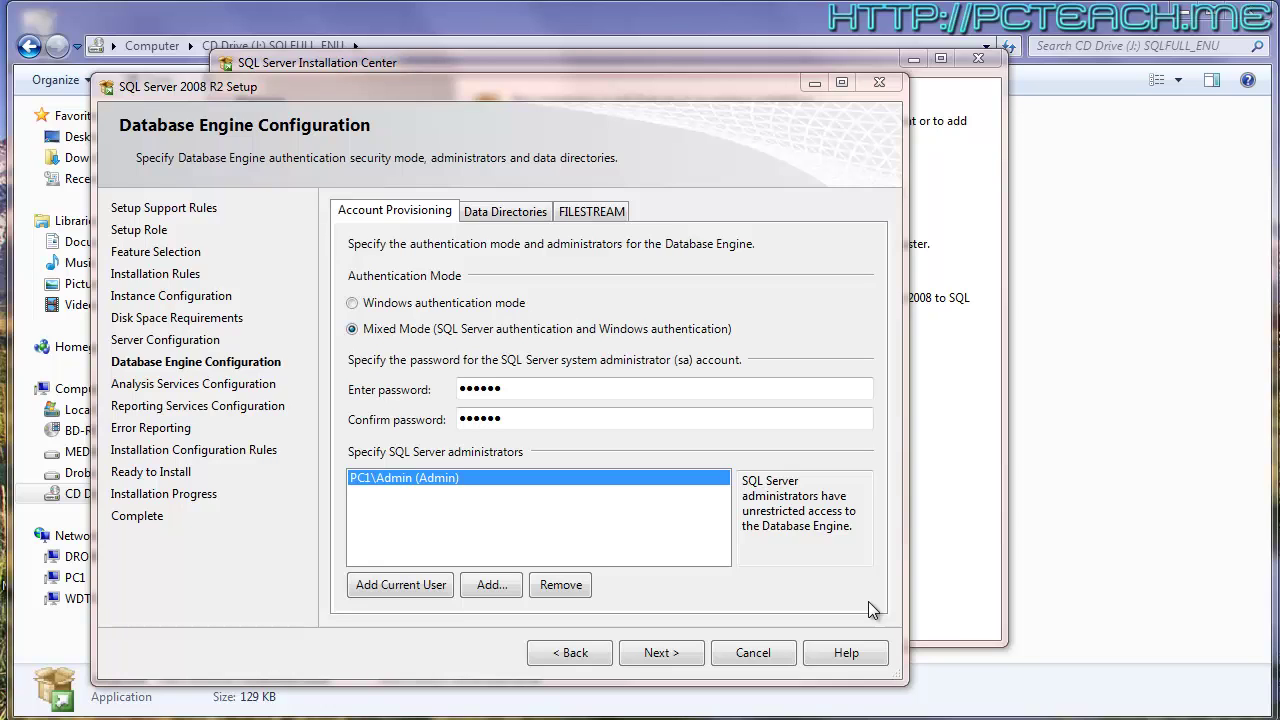
key(Tab)
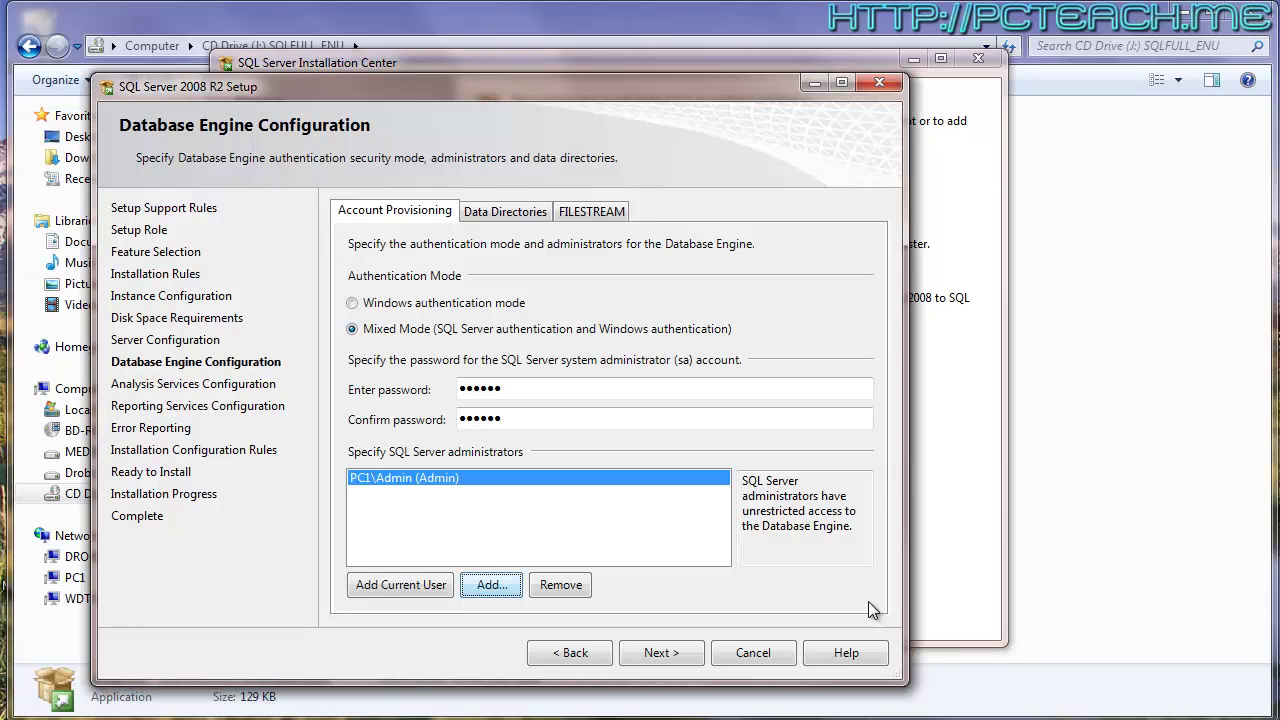
key(space)
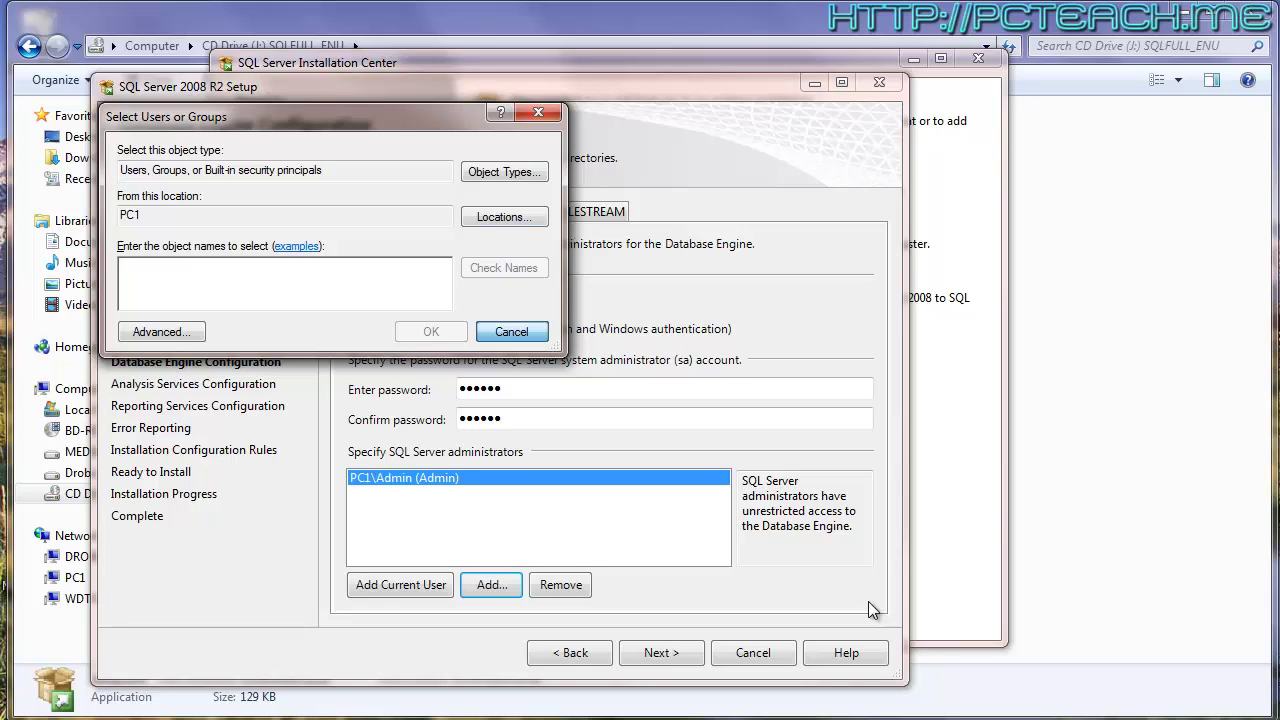
key(Escape)
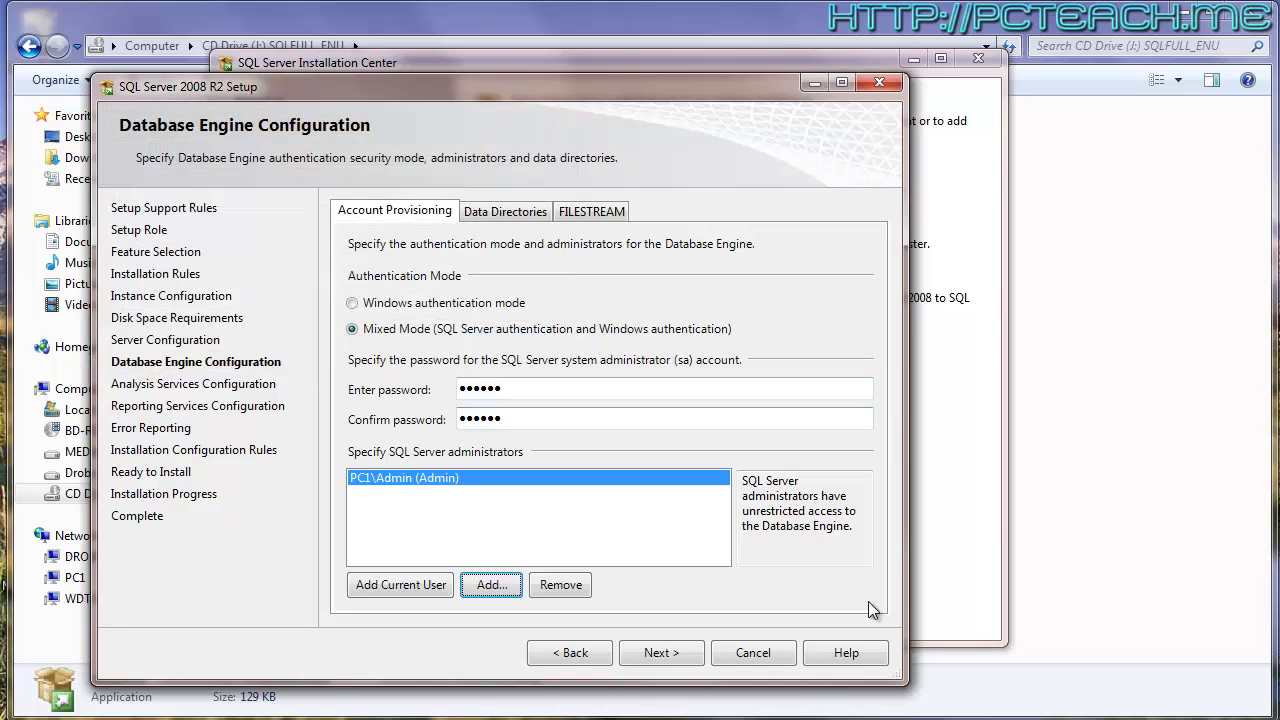
- Review the full default paths of the Database Engine's user database, log, Temp DB and backup directories
key(ctrl+Tab)
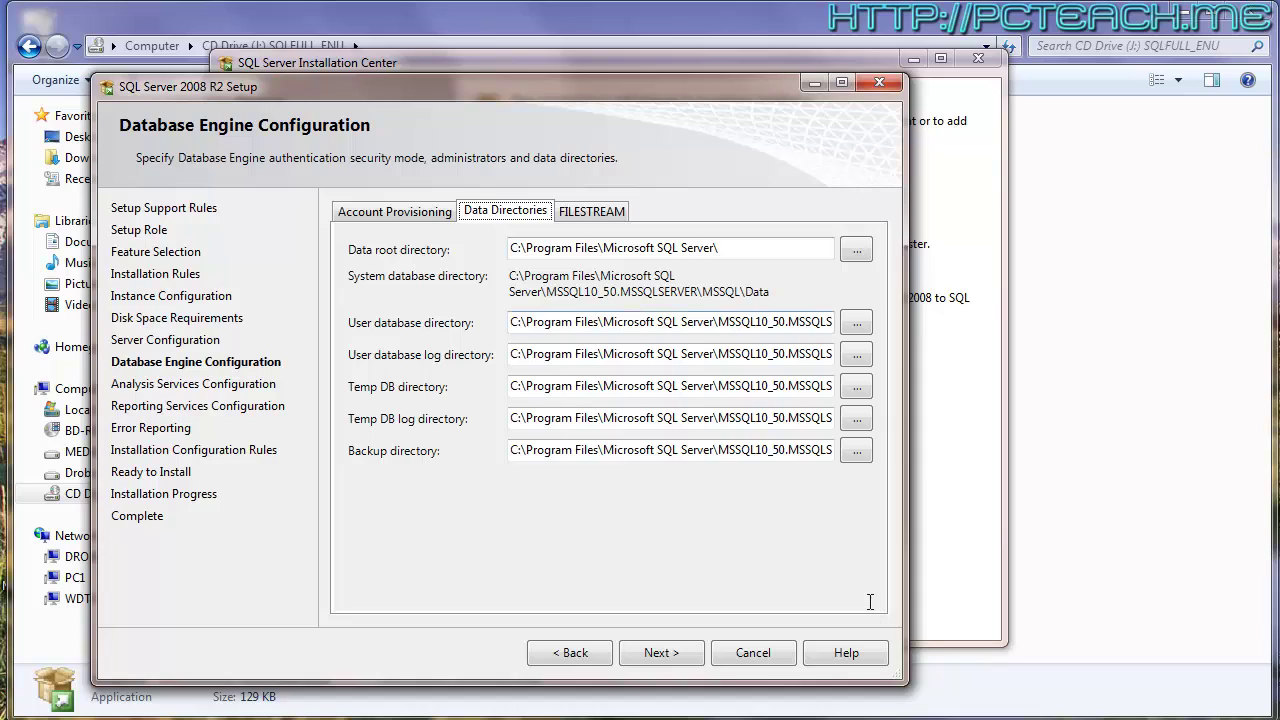
key(Tab)
key(Tab)
key(Tab)
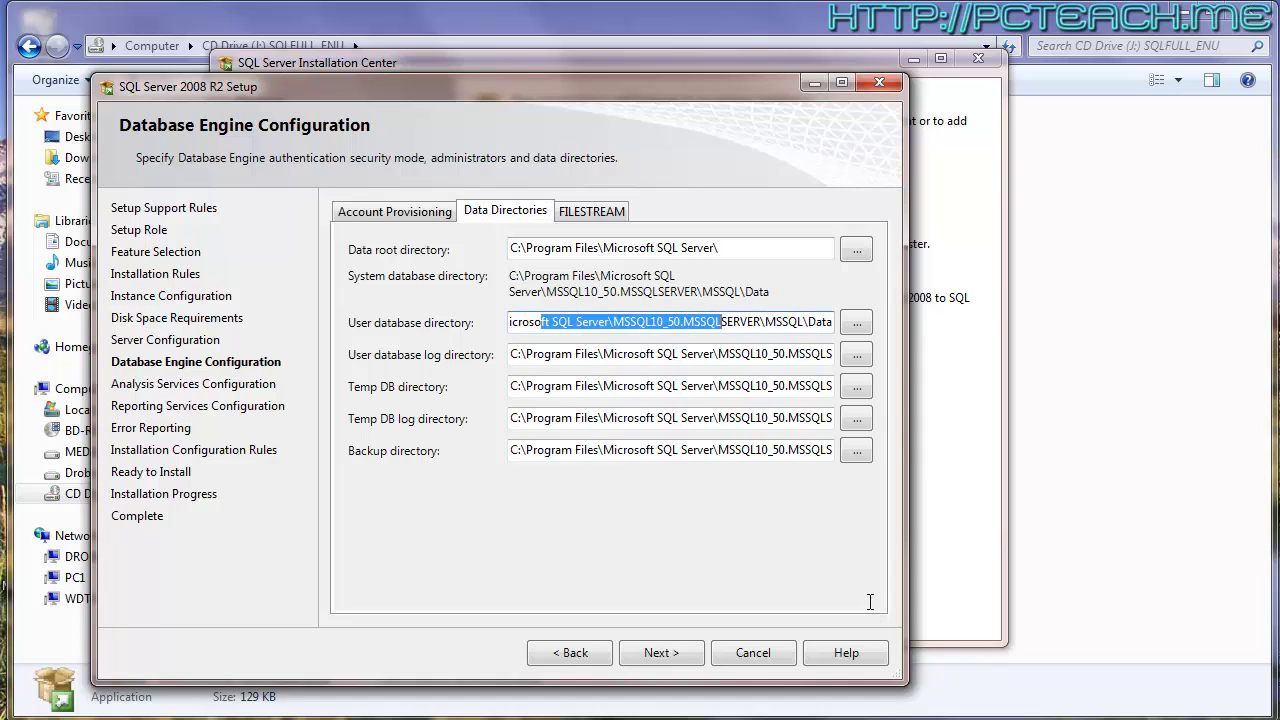
key(Tab)
key(Tab)
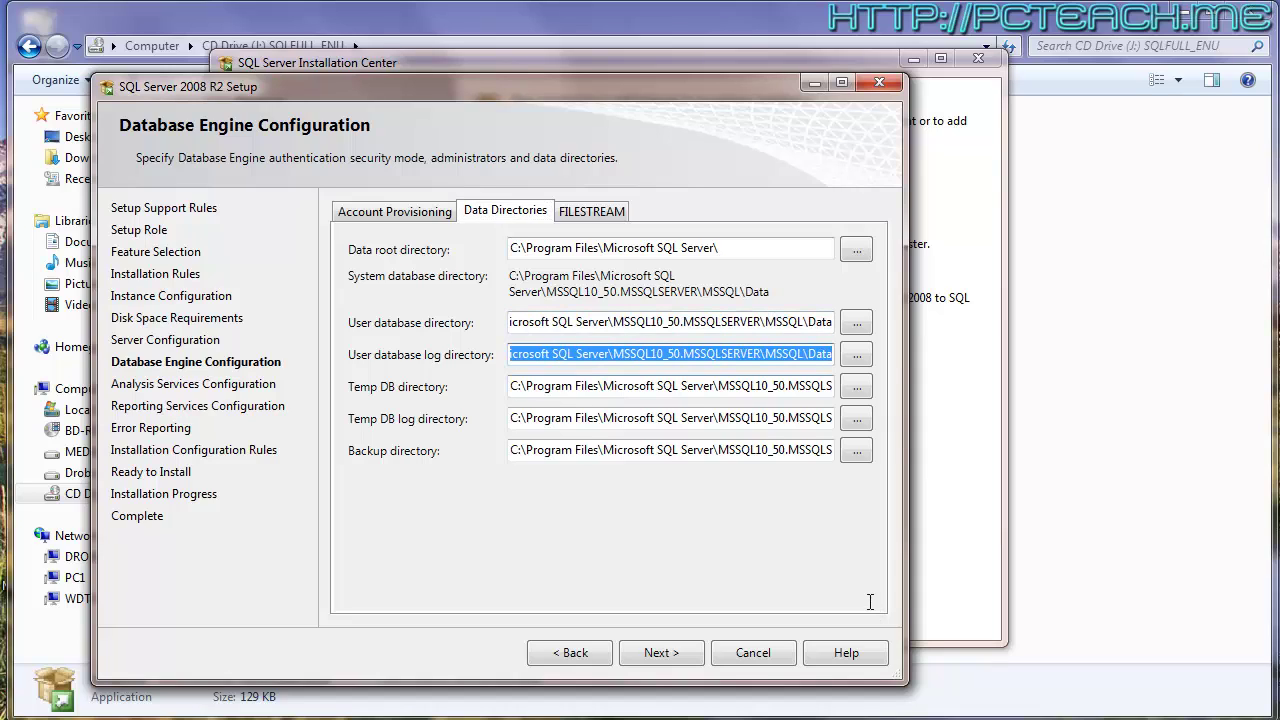
key(Tab)
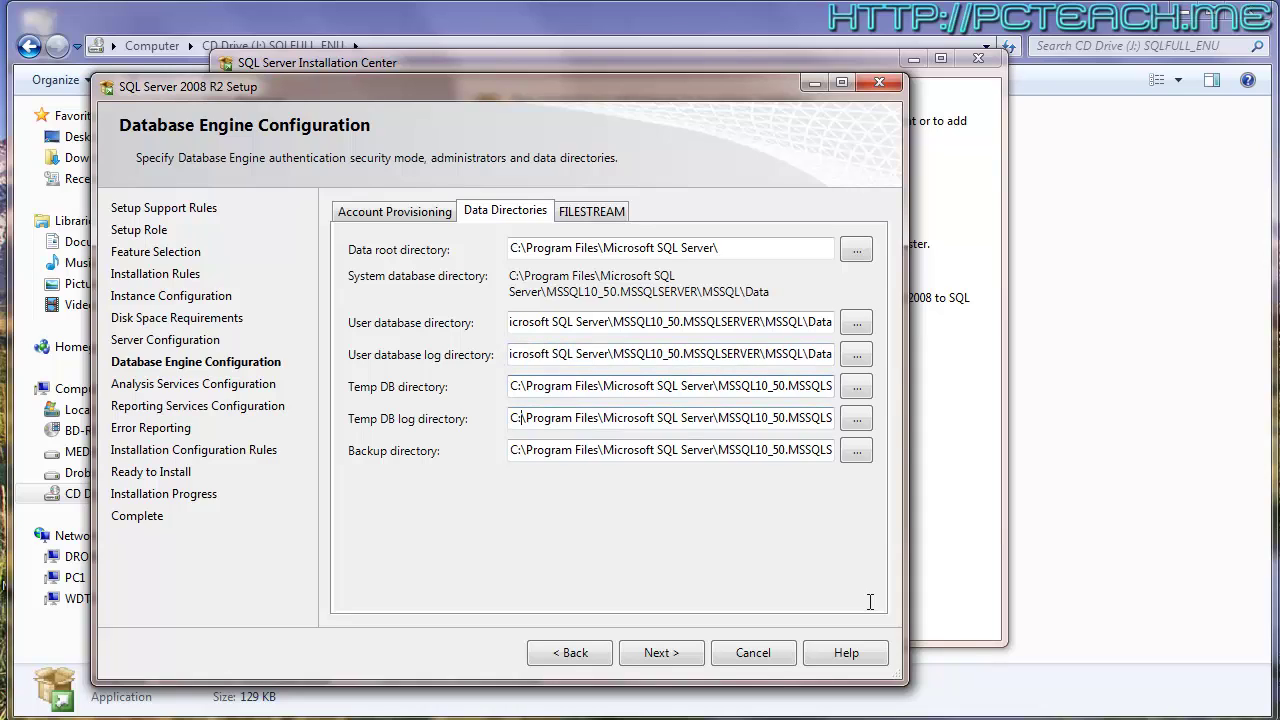
key(Tab)
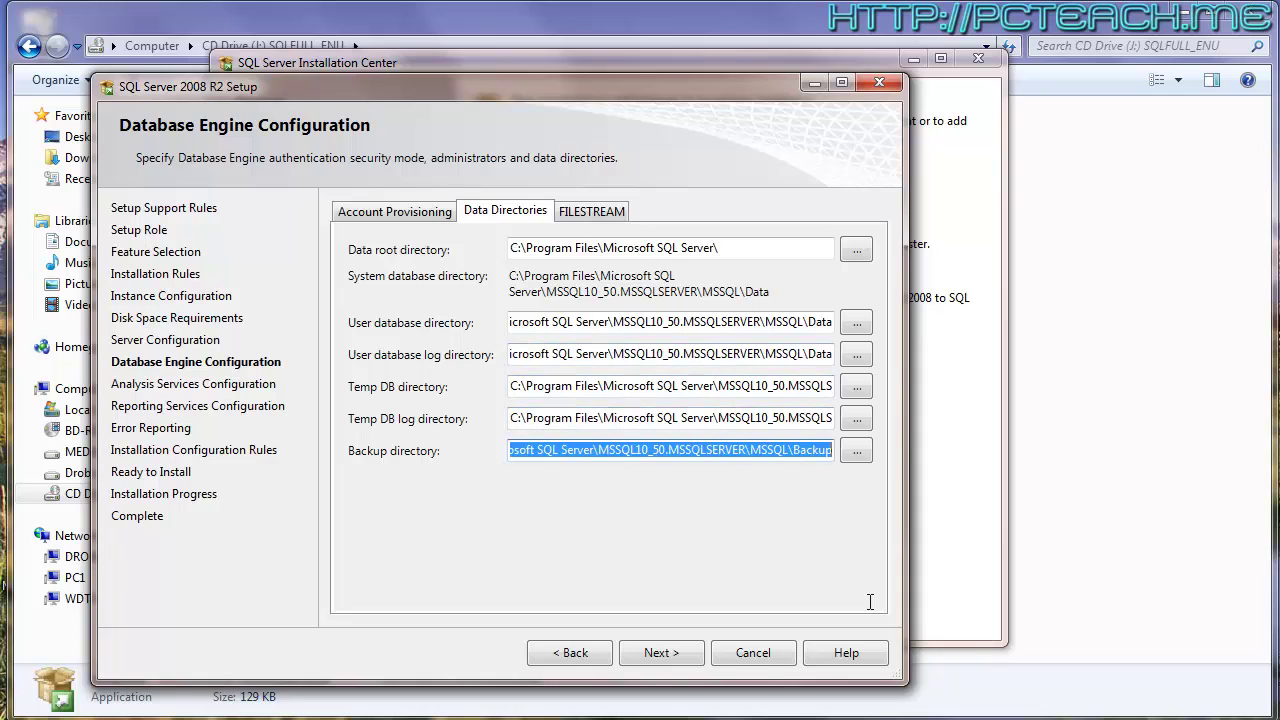
drag(789, 418, 713, 418)
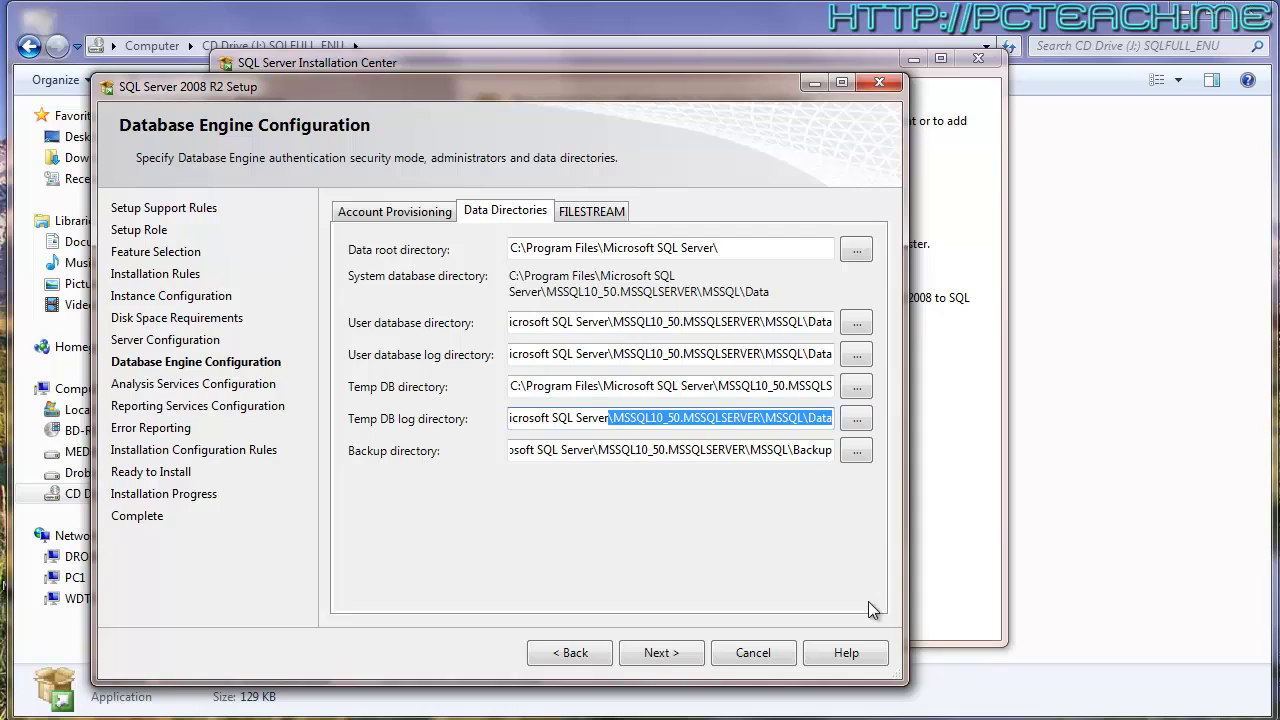
key(shift+Tab)
key(shift+Tab)
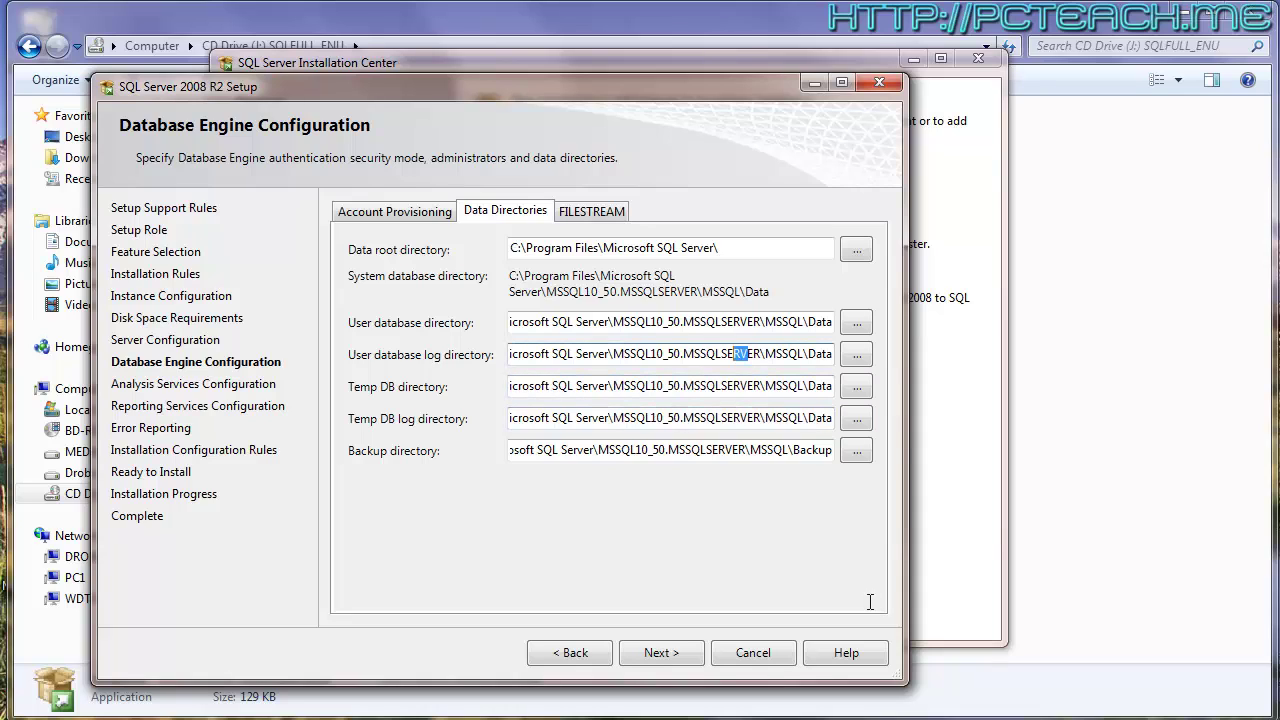
key(shift+Tab)
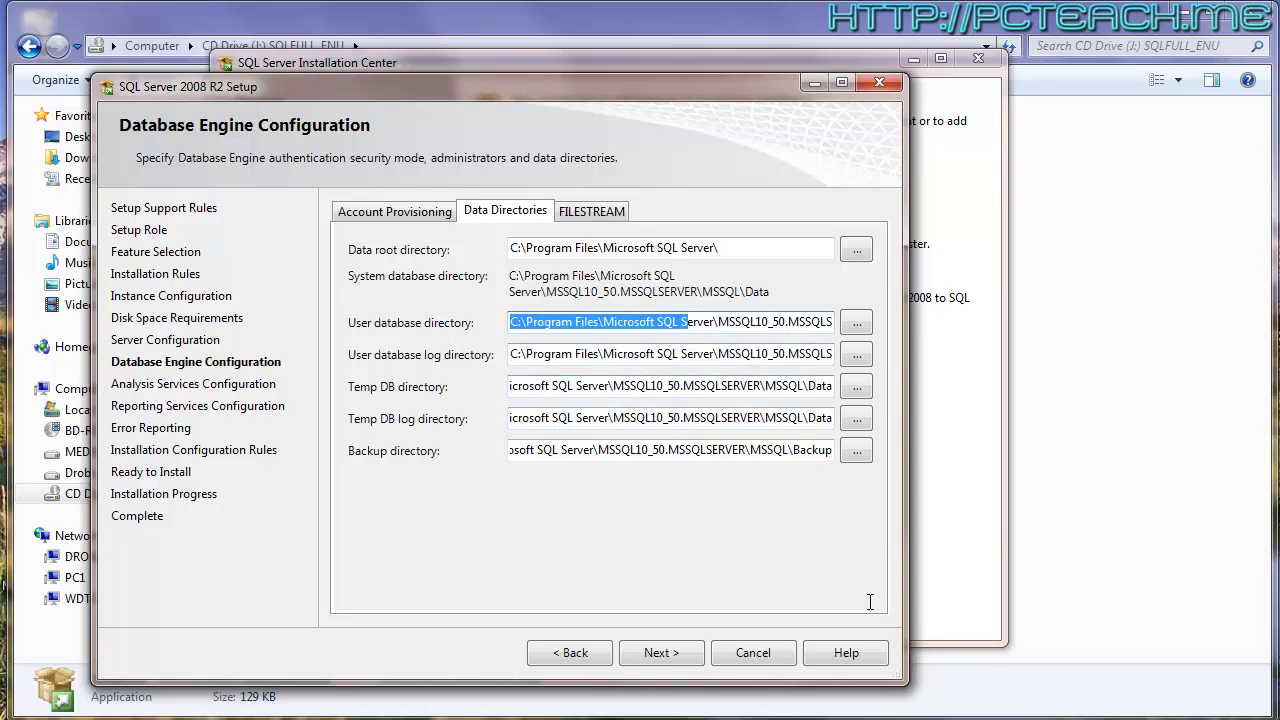
key(Tab)
key(Tab)
key(Tab)
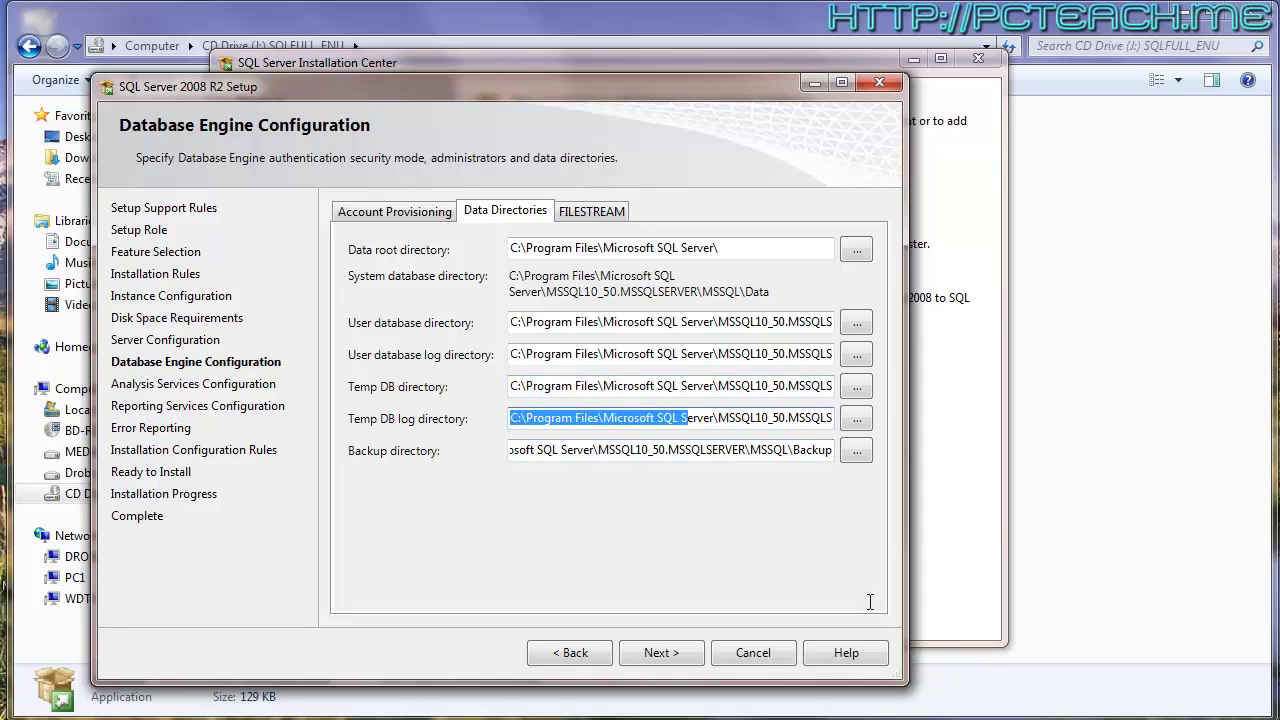
key(Tab)
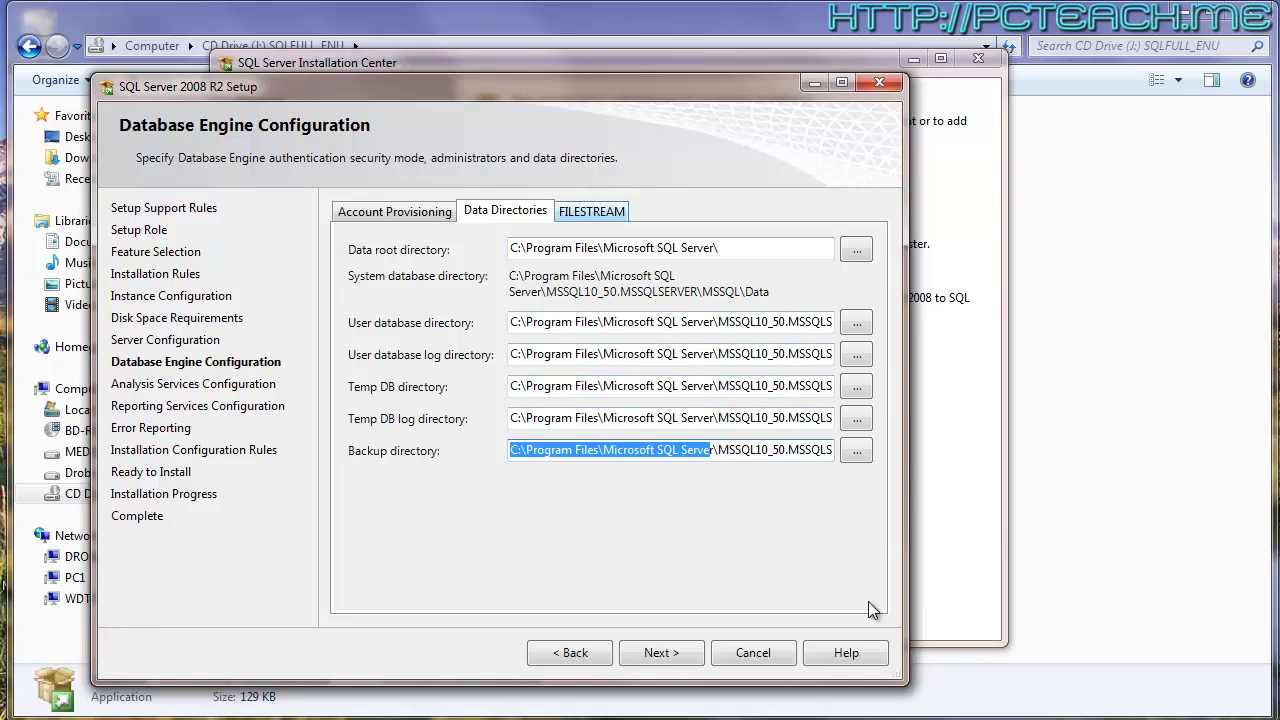
- Show the FILESTREAM settings, enable FILESTREAM for Transact-SQL access to check its dependent options, and turn it back off
key(ctrl+Tab)
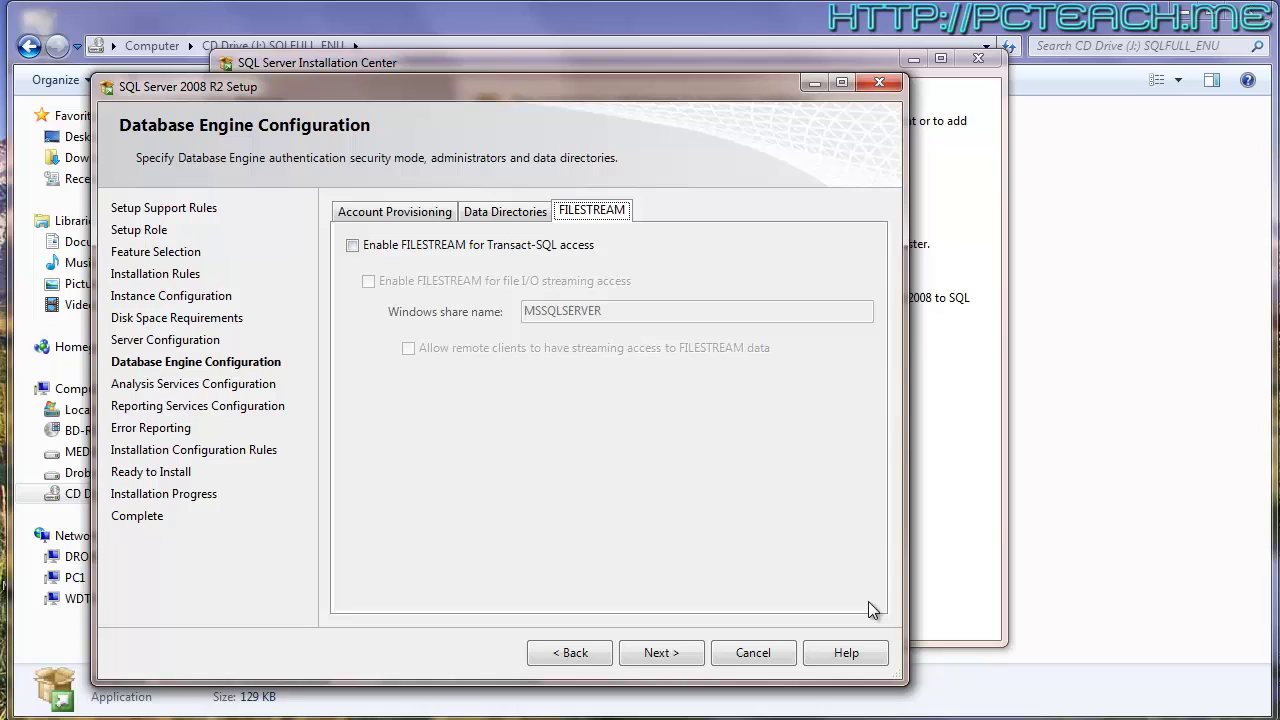
key(alt+n)
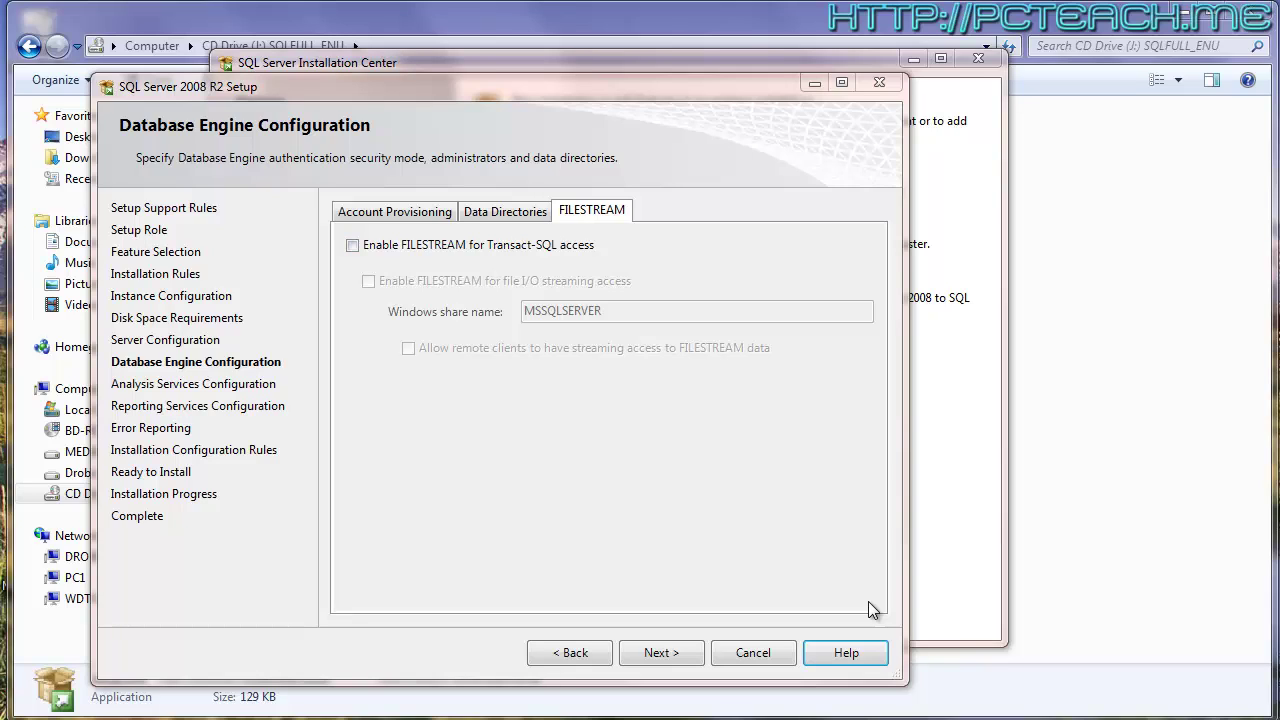
click(353, 245)
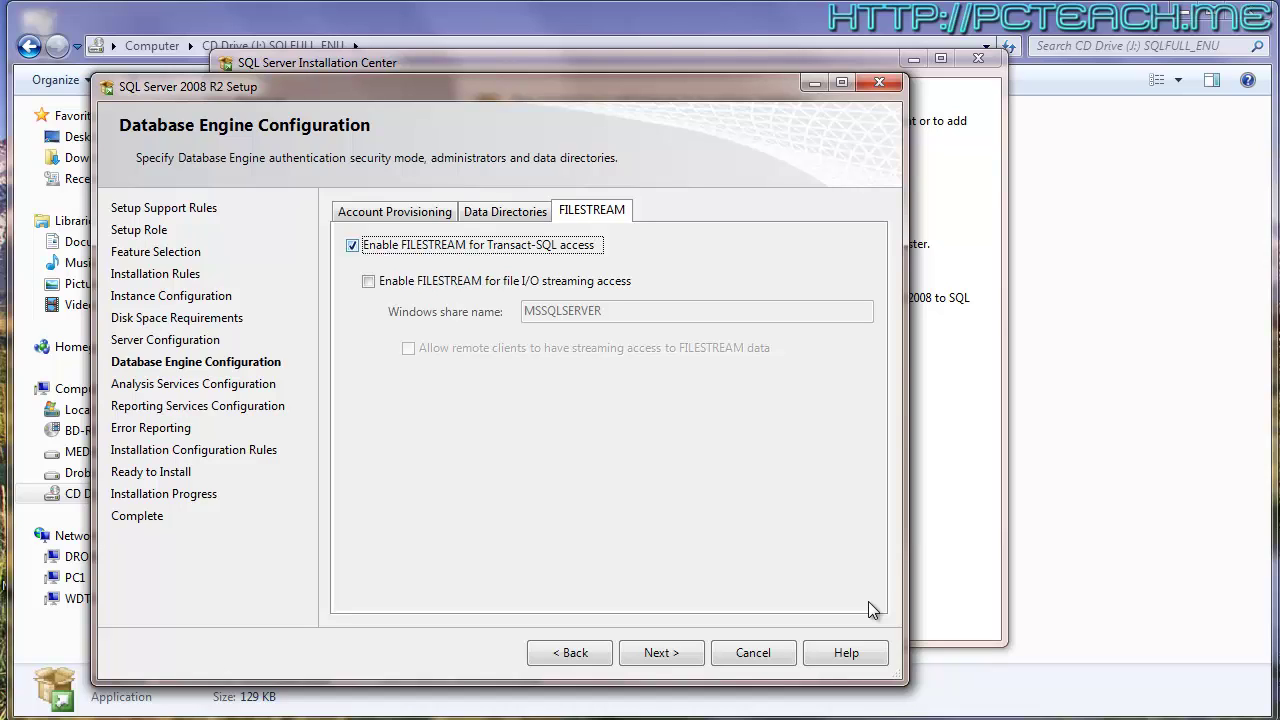
key(space)
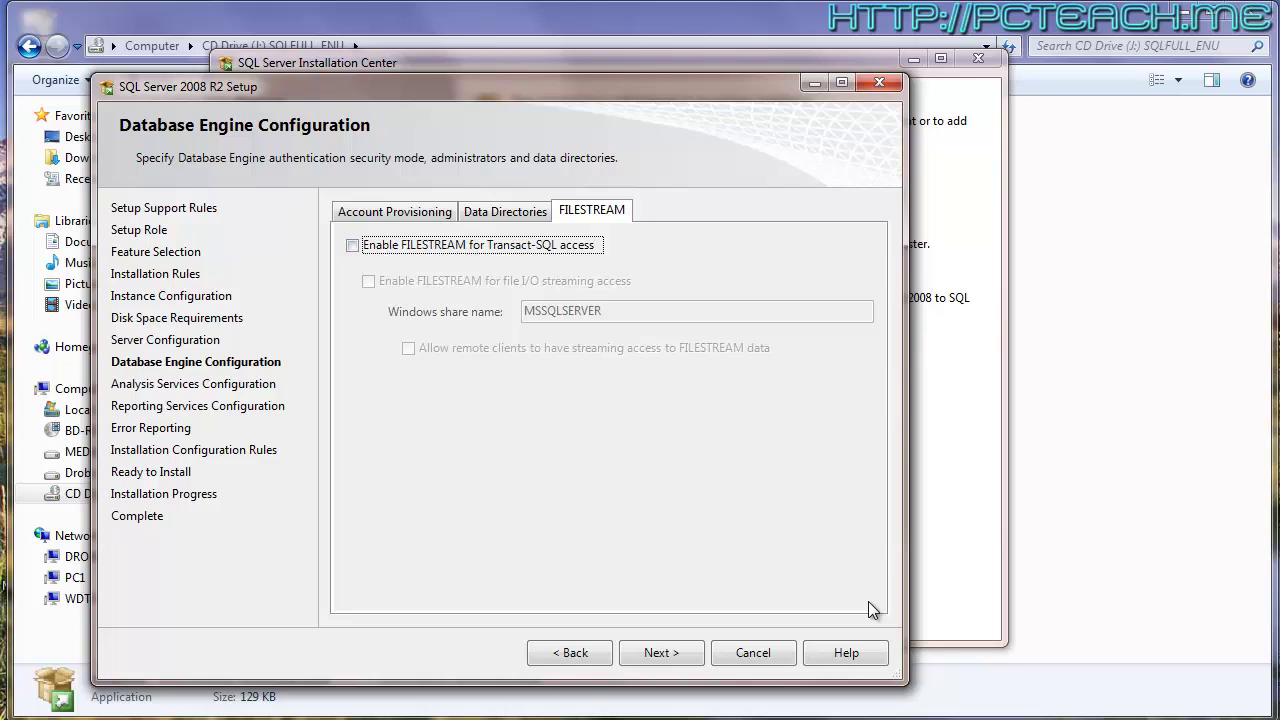
- Accept the Database Engine configuration and add the current user as an Analysis Services administrator
key(ctrl+shift+Tab)
key(ctrl+shift+Tab)
key(Return)
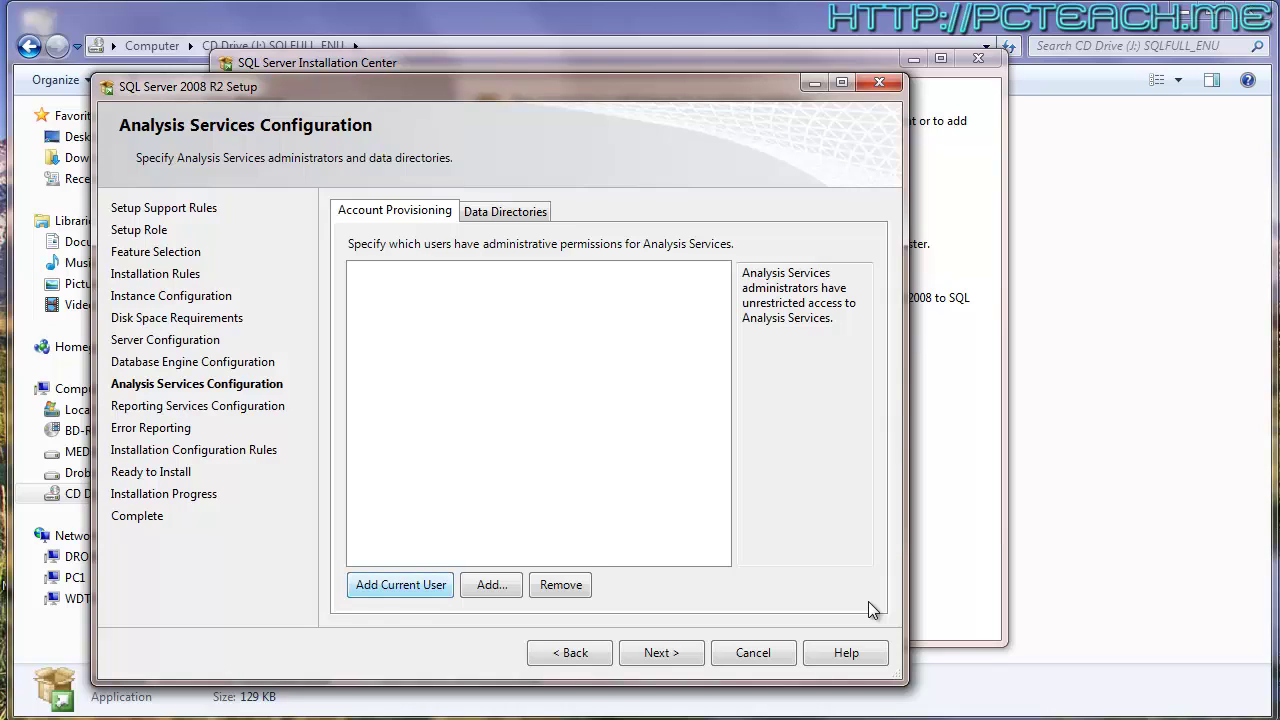
key(Return)
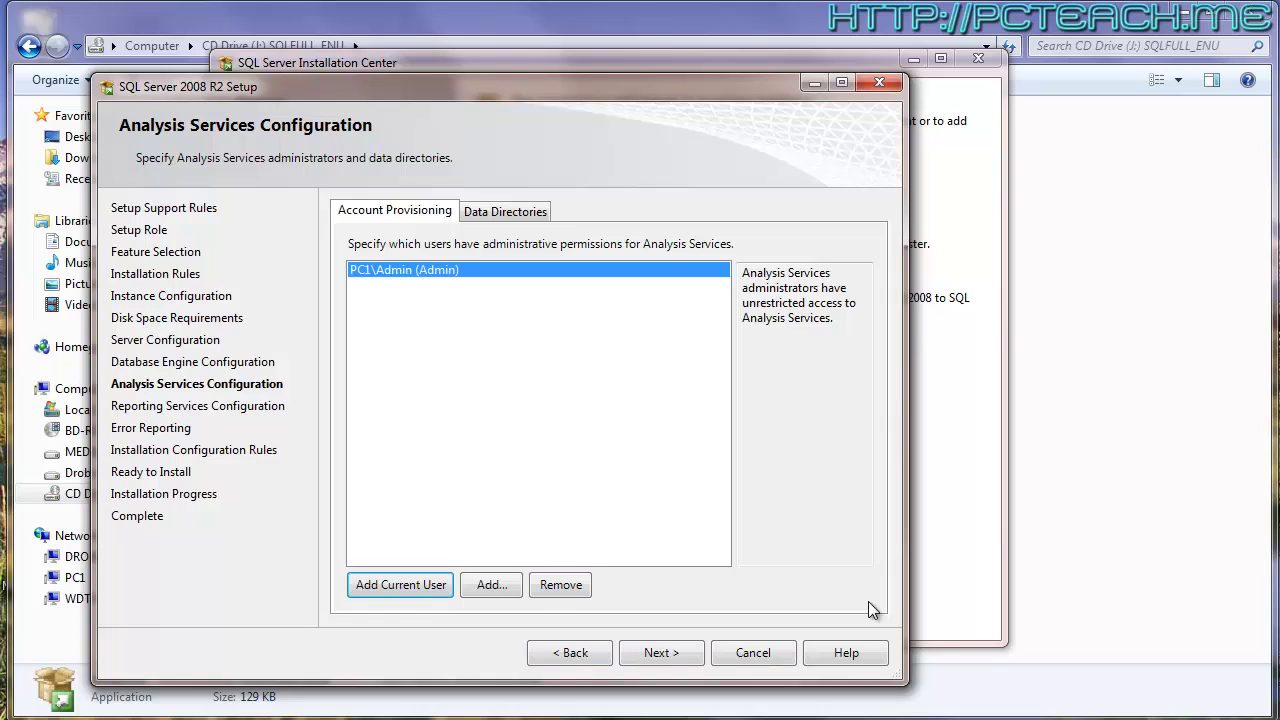
- Check the default Analysis Services data directories and continue to the Reporting Services configuration
key(ctrl+Tab)
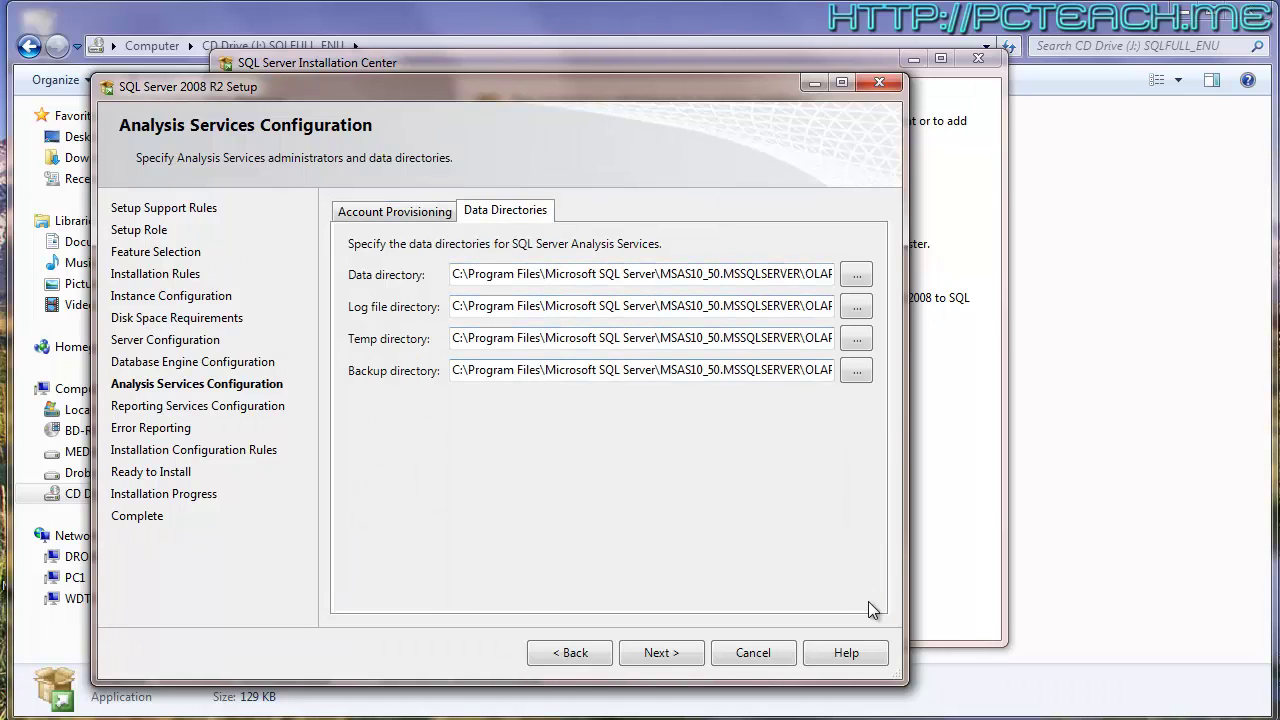
key(ctrl+shift+Tab)
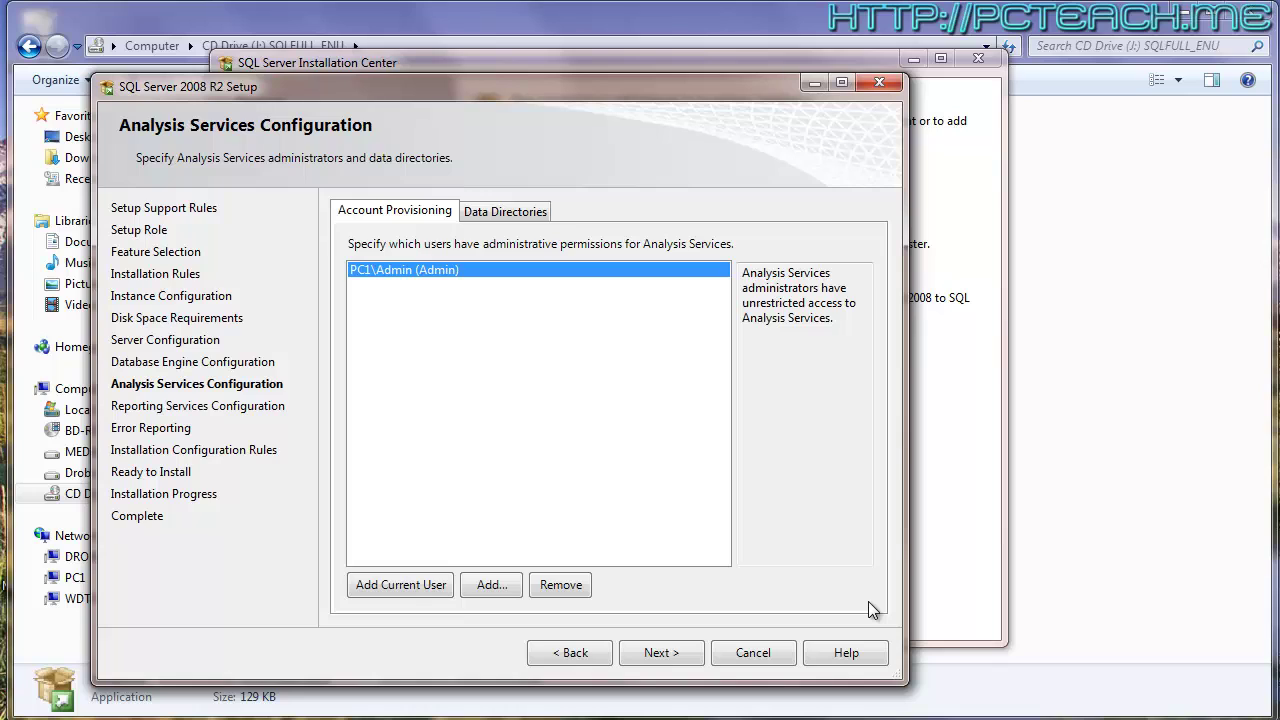
key(Return)
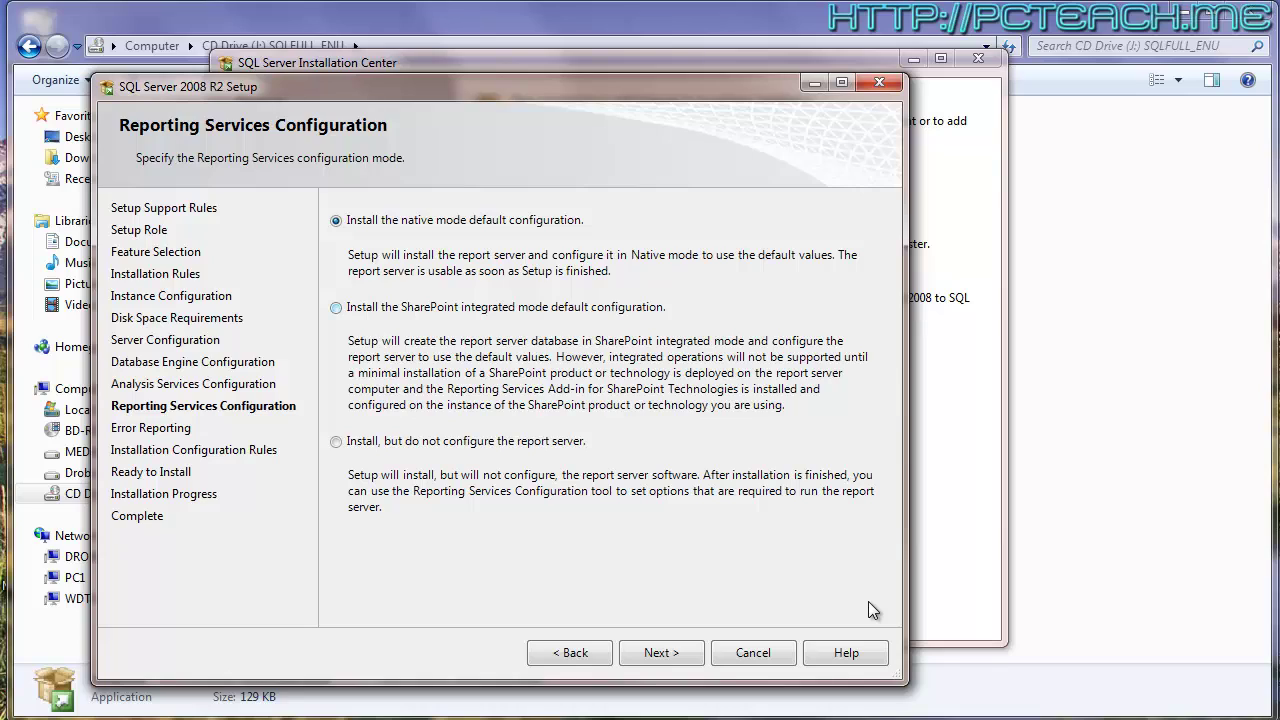
- Keep the native mode default configuration for Reporting Services and continue to the error reporting options
key(Down)
key(Down)
key(Down)
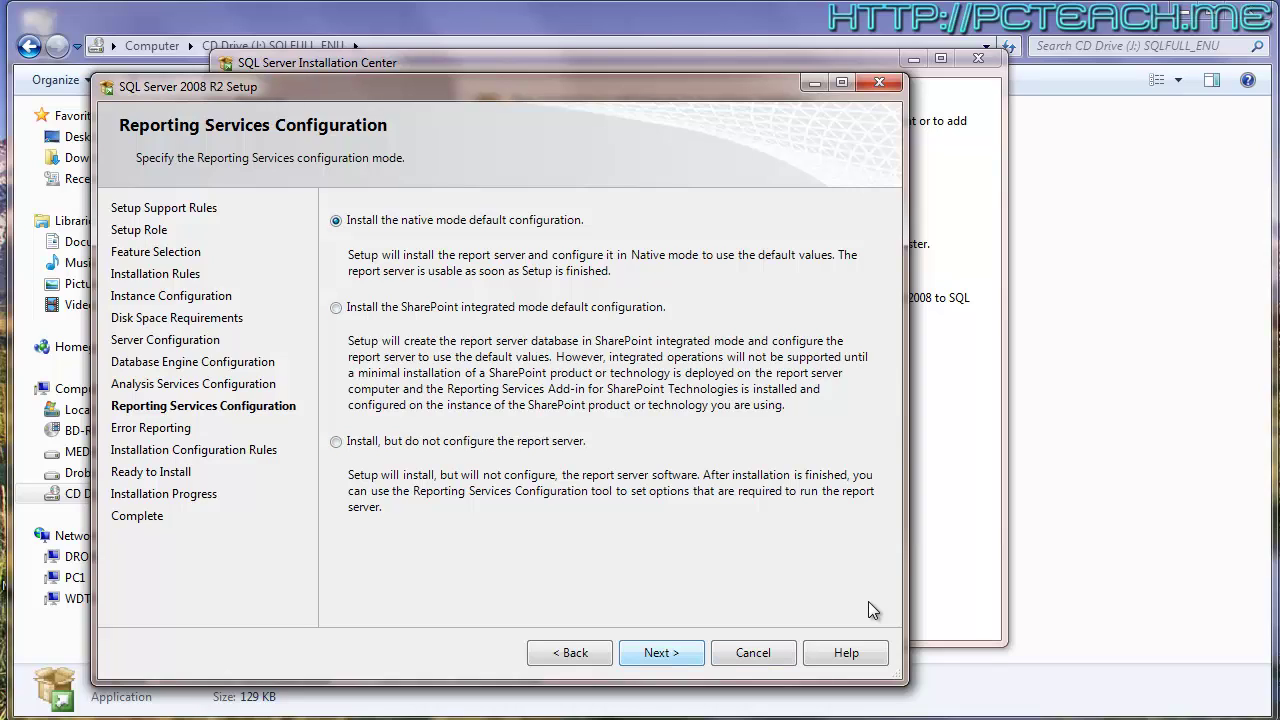
key(Return)
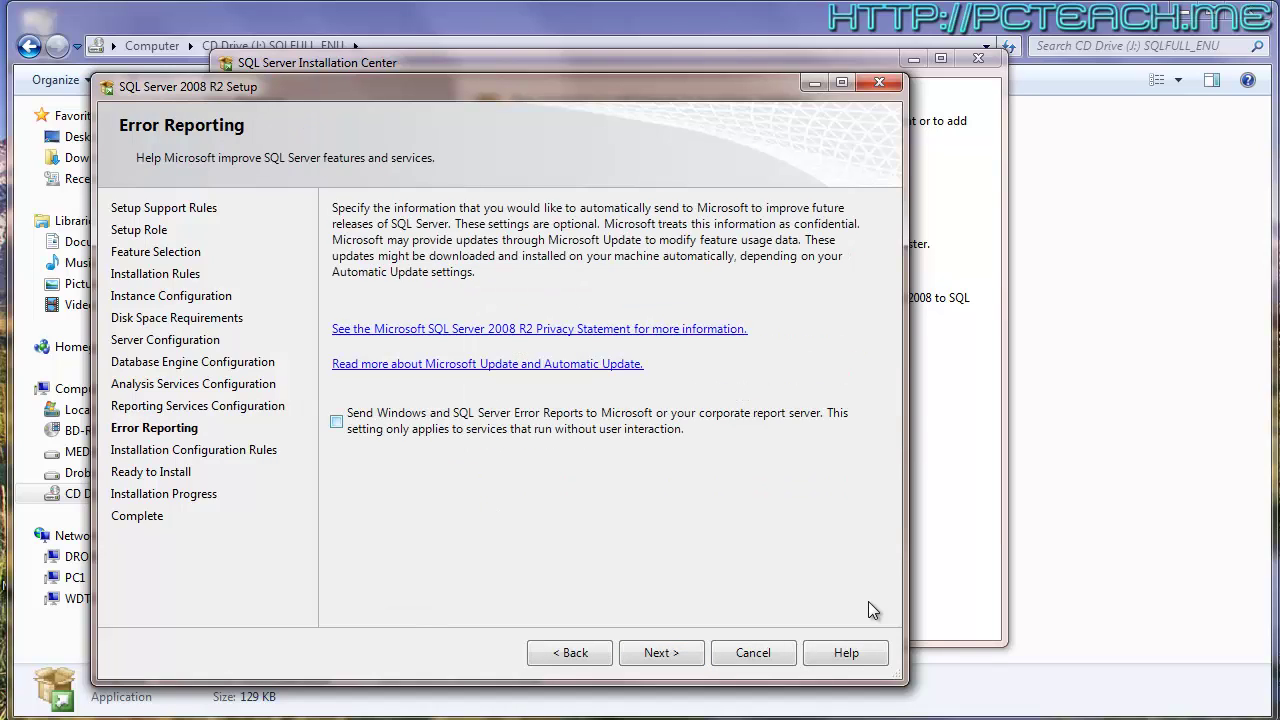
- Enable sending Windows and SQL Server error reports, and proceed past the installation configuration rules to the pre-installation summary
key(space)
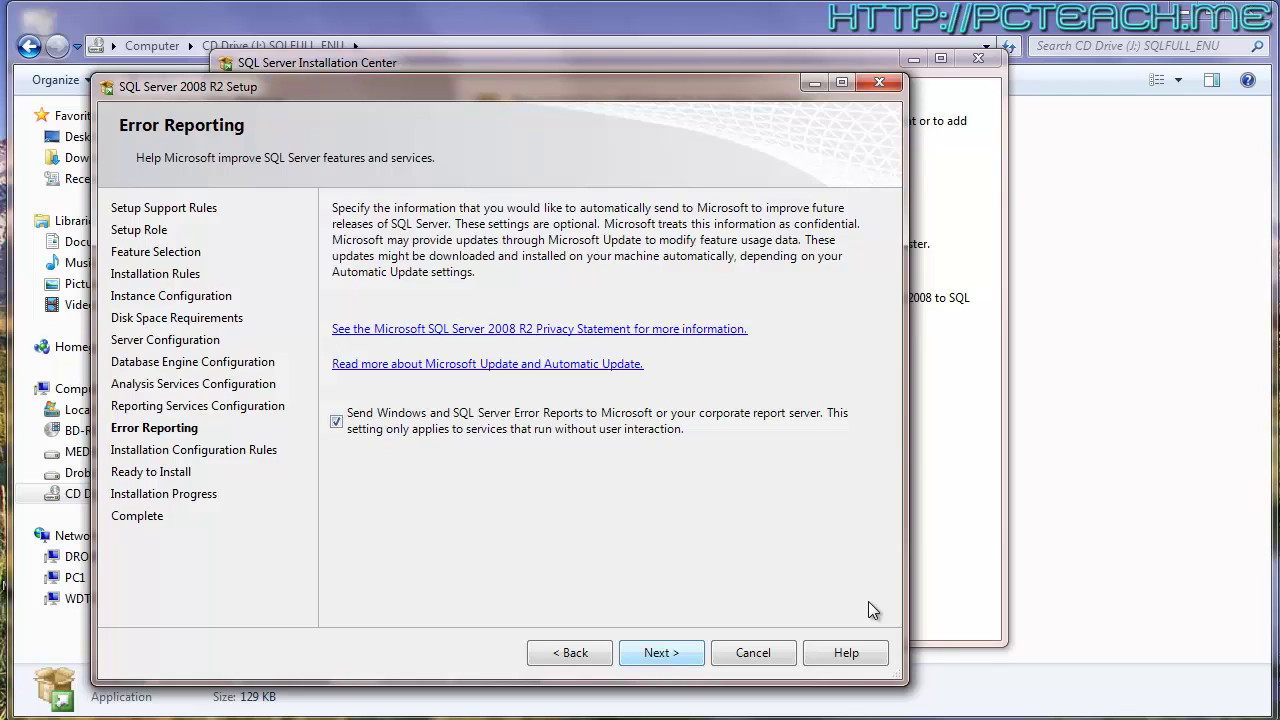
key(Return)
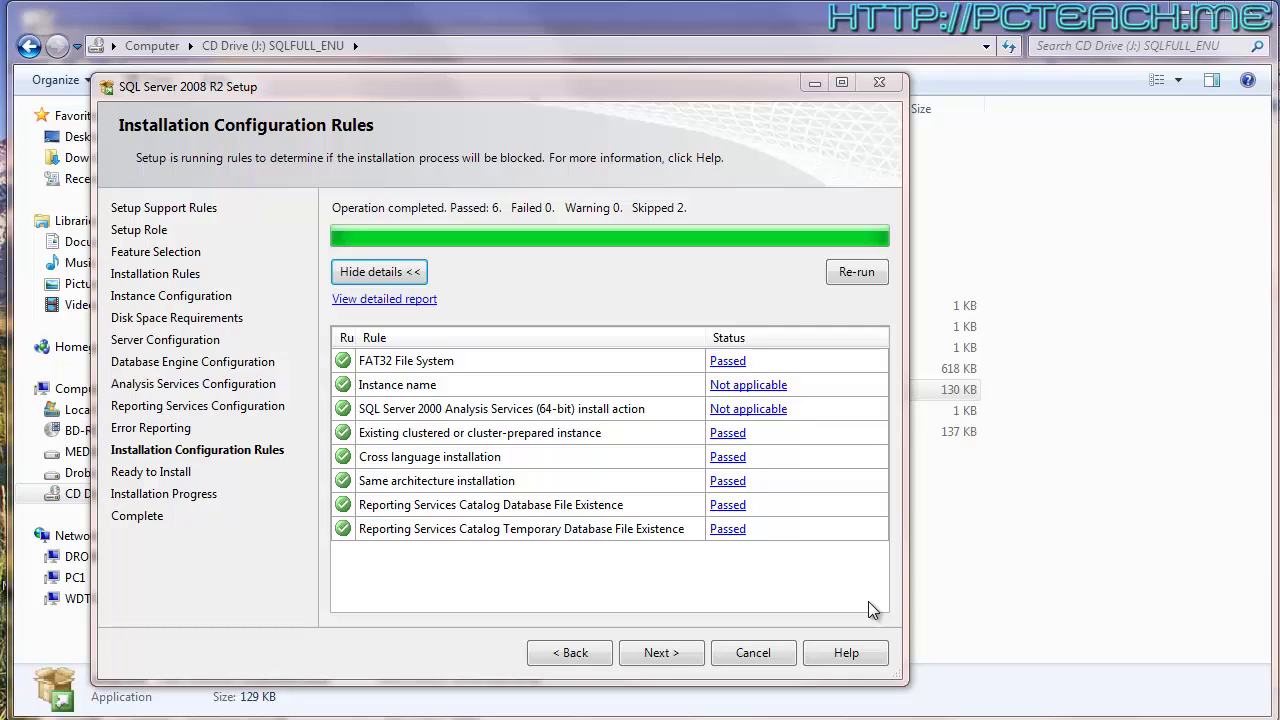
key(Return)
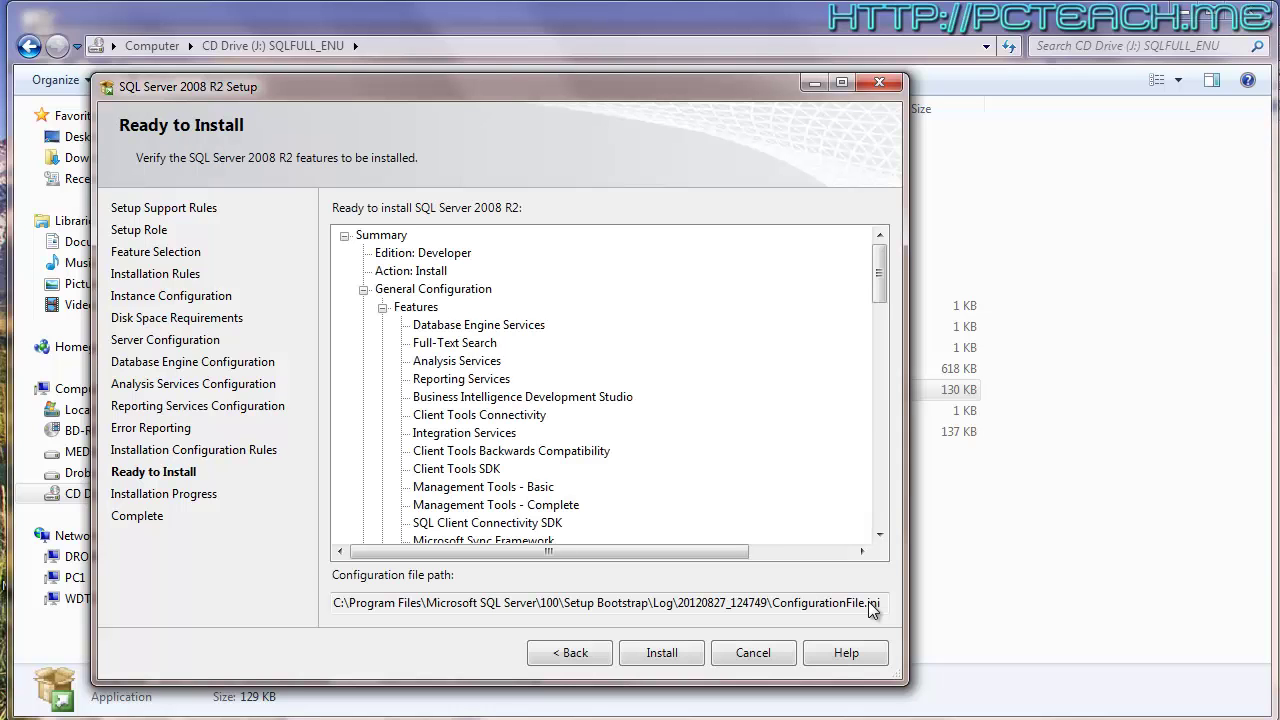
- Review the installation summary through to its end, checking the service accounts for Reporting Services, Full-text Filter Daemon Launcher and Integration Services
scroll(872, 608, down, 2)
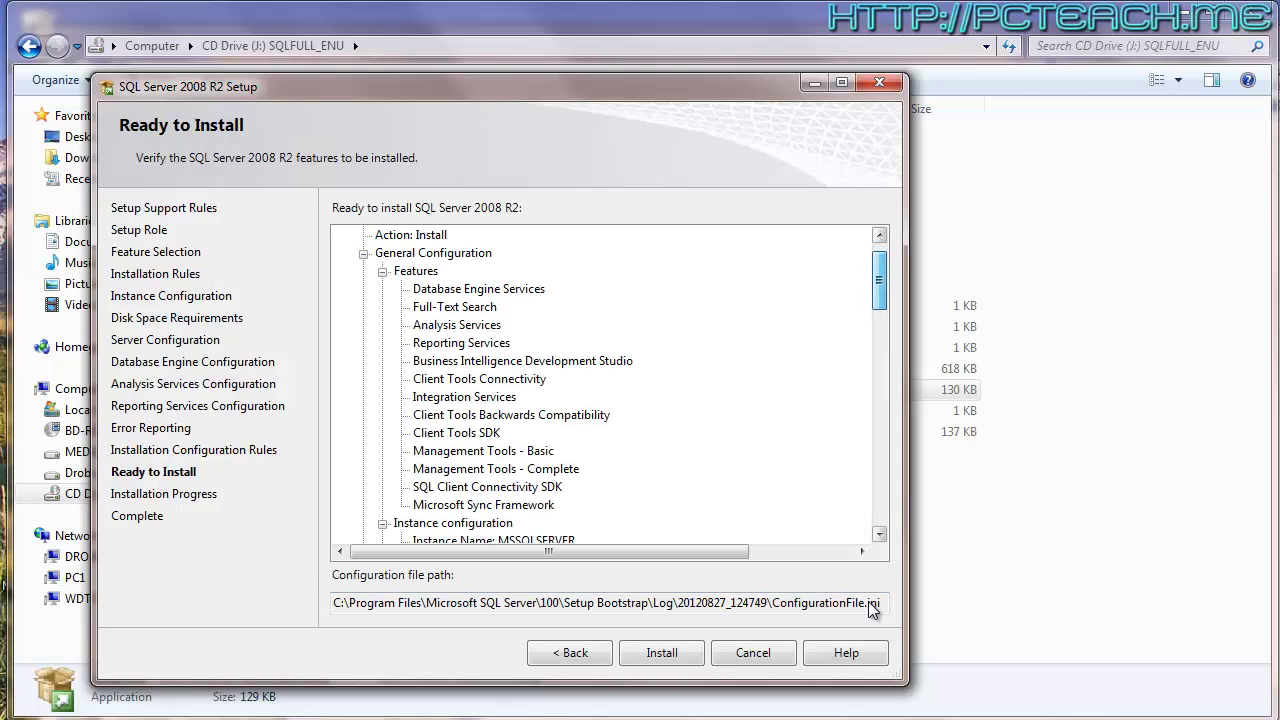
scroll(872, 608, down, 15)
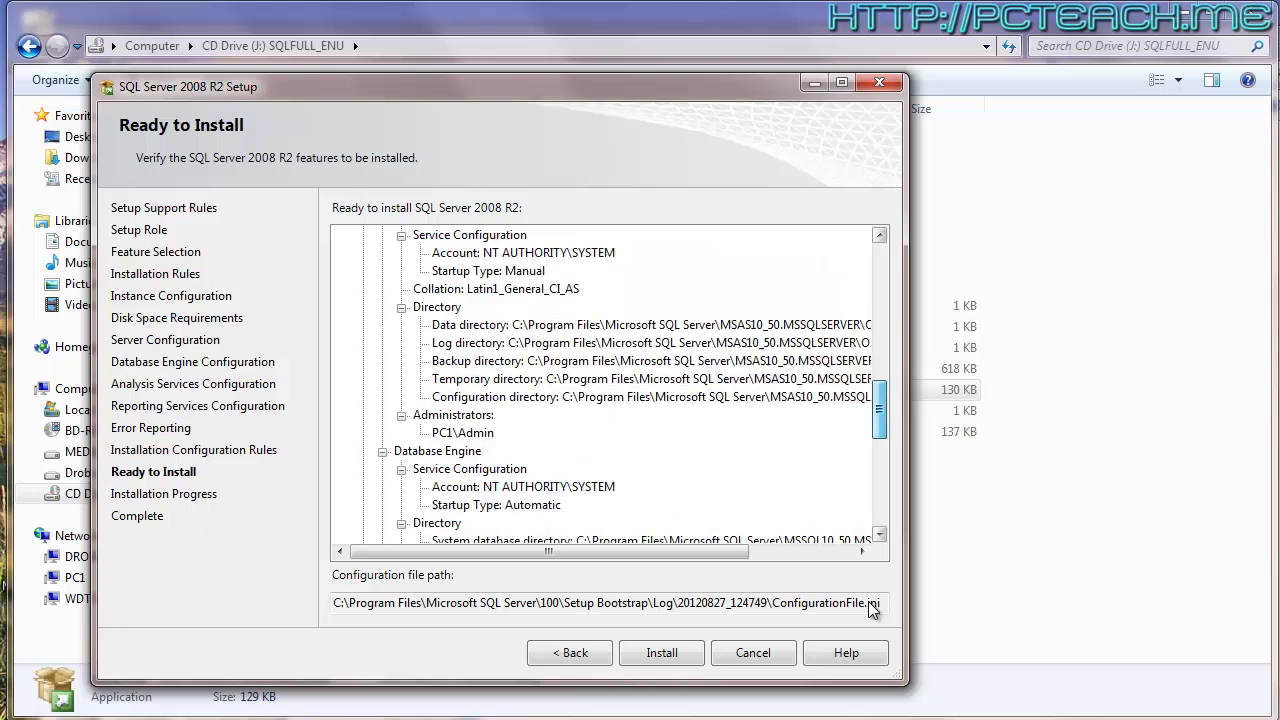
scroll(872, 608, down, 5)
scroll(872, 608, up, 2)
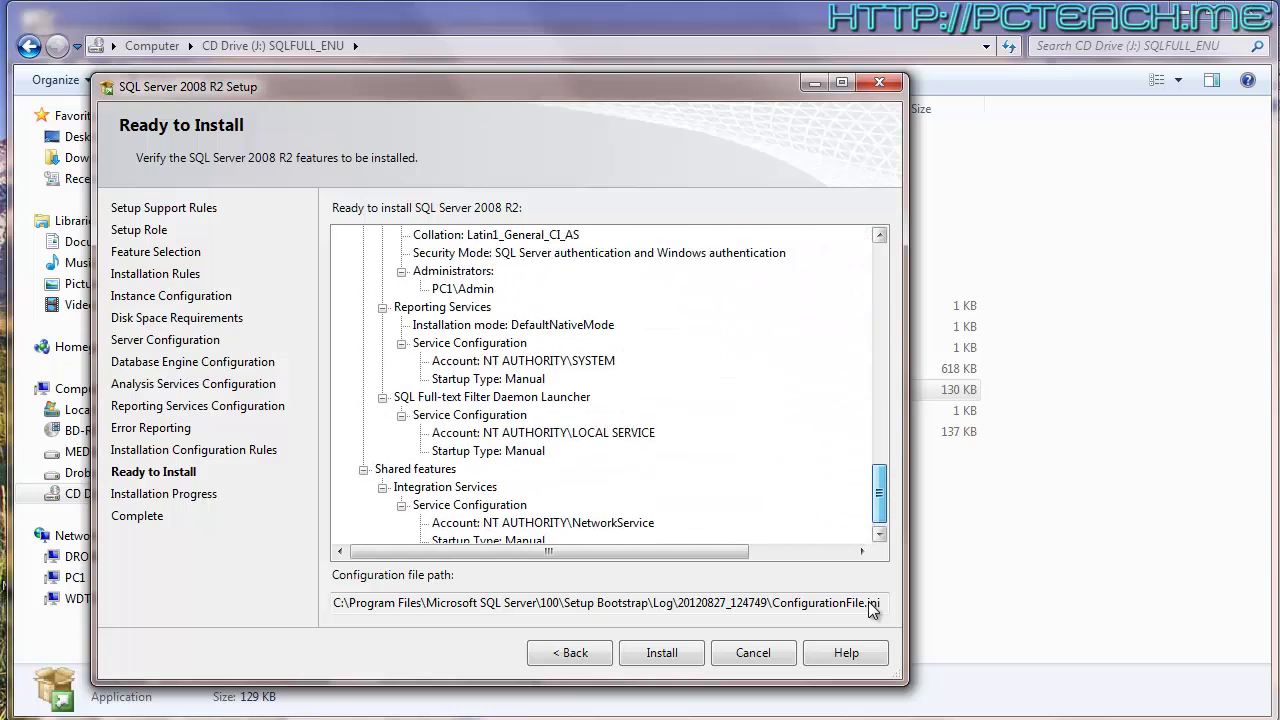
scroll(872, 608, down, 2)
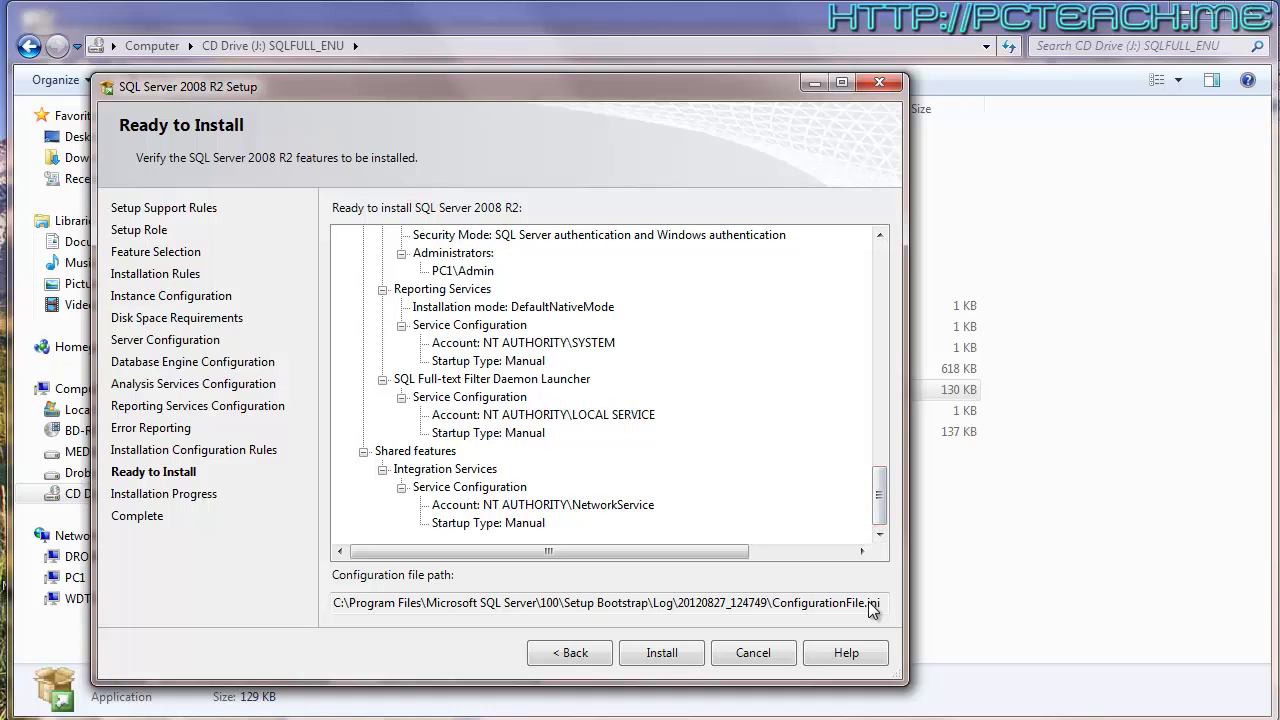
click(524, 343)
click(543, 415)
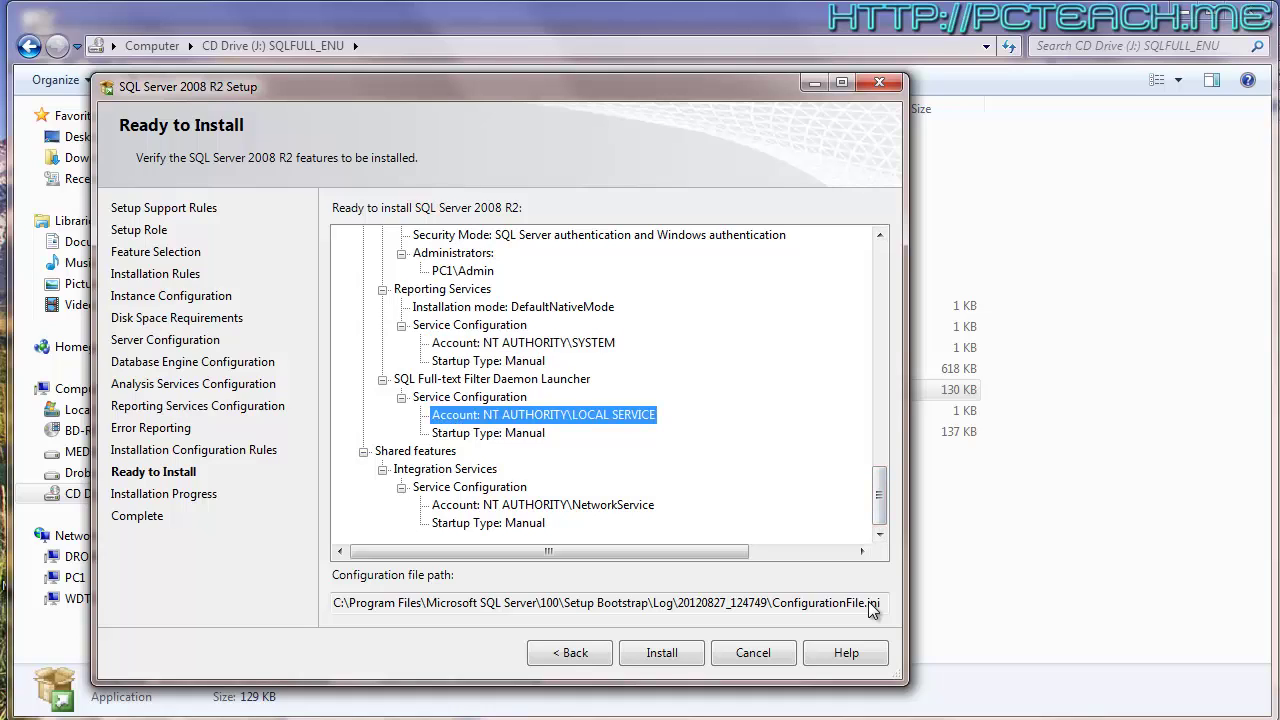
click(543, 505)
click(543, 415)
click(524, 343)
- Recheck the summary's feature list, instance configuration, and Analysis Services and Database Engine settings
scroll(524, 343, up, 1)
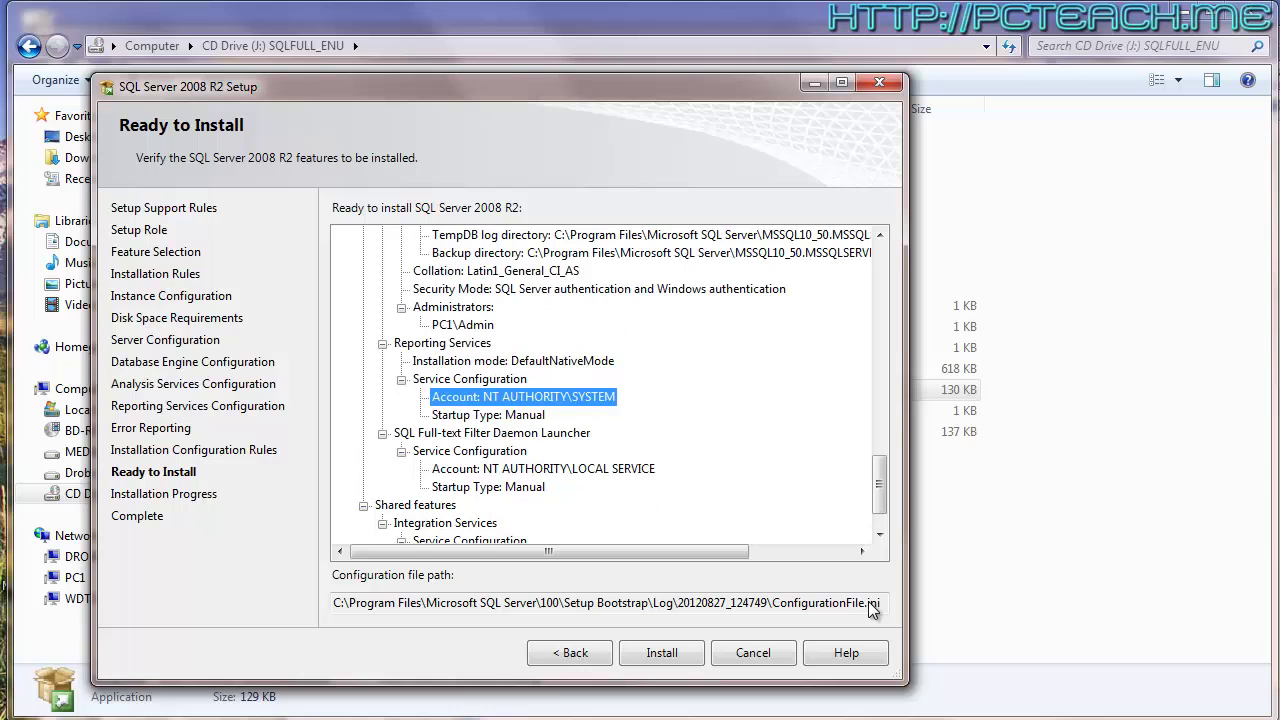
scroll(524, 343, up, 3)
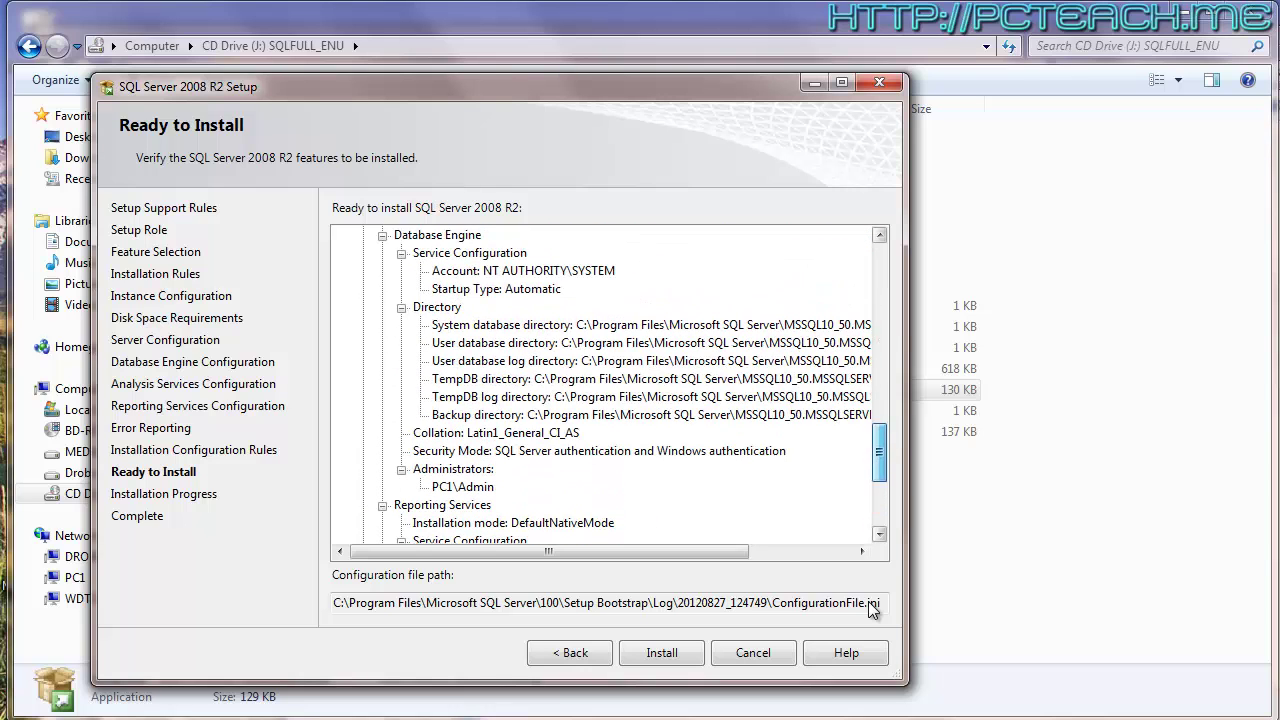
scroll(524, 343, down, 1)
scroll(524, 343, up, 10)
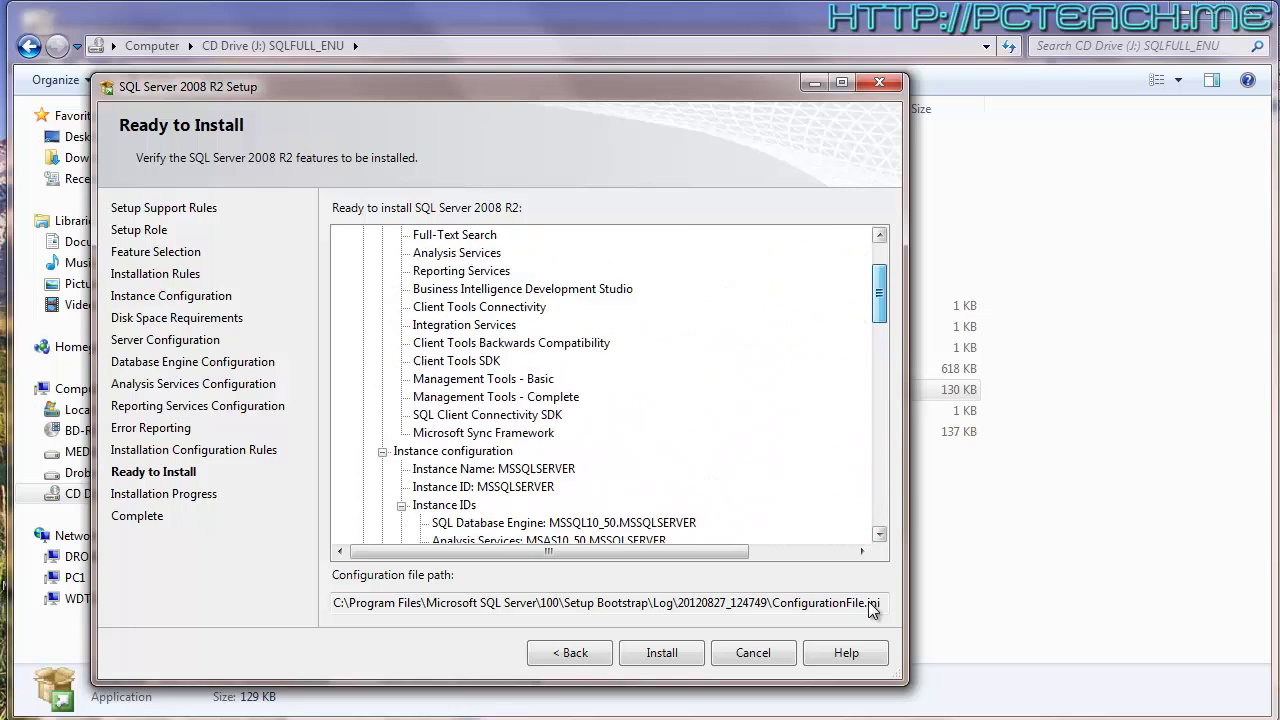
scroll(524, 343, down, 8)
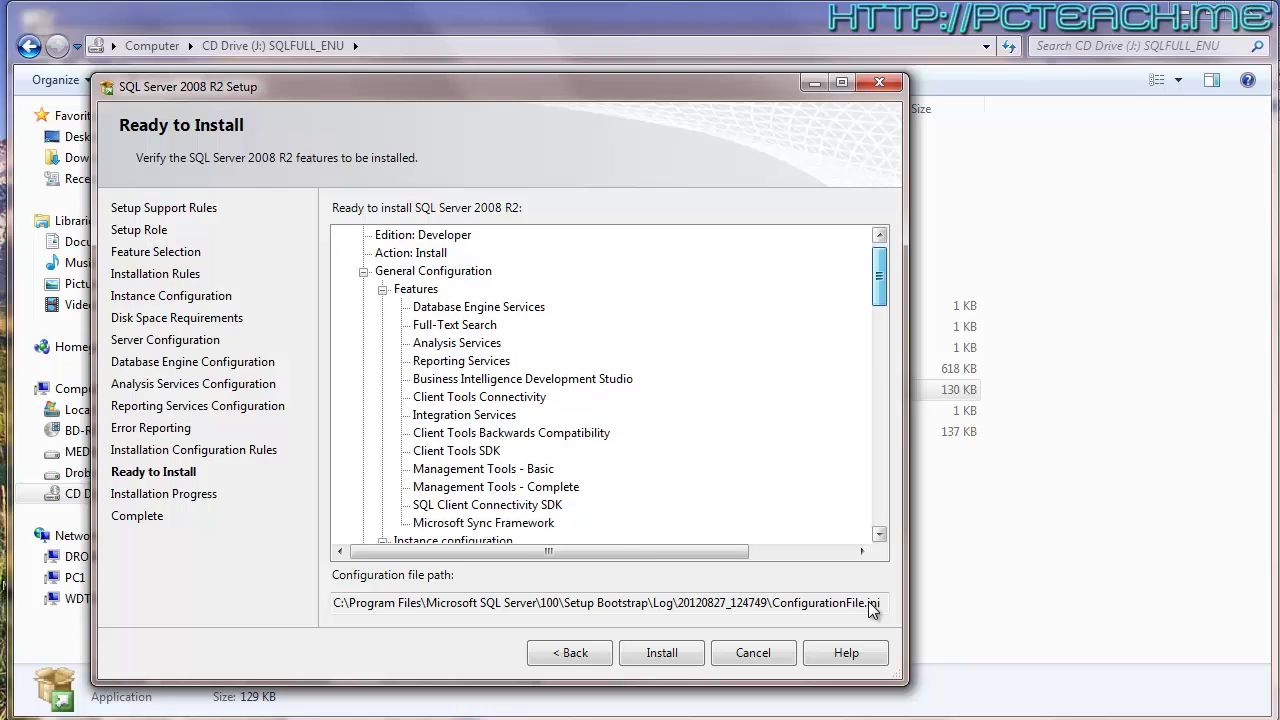
scroll(524, 343, down, 4)
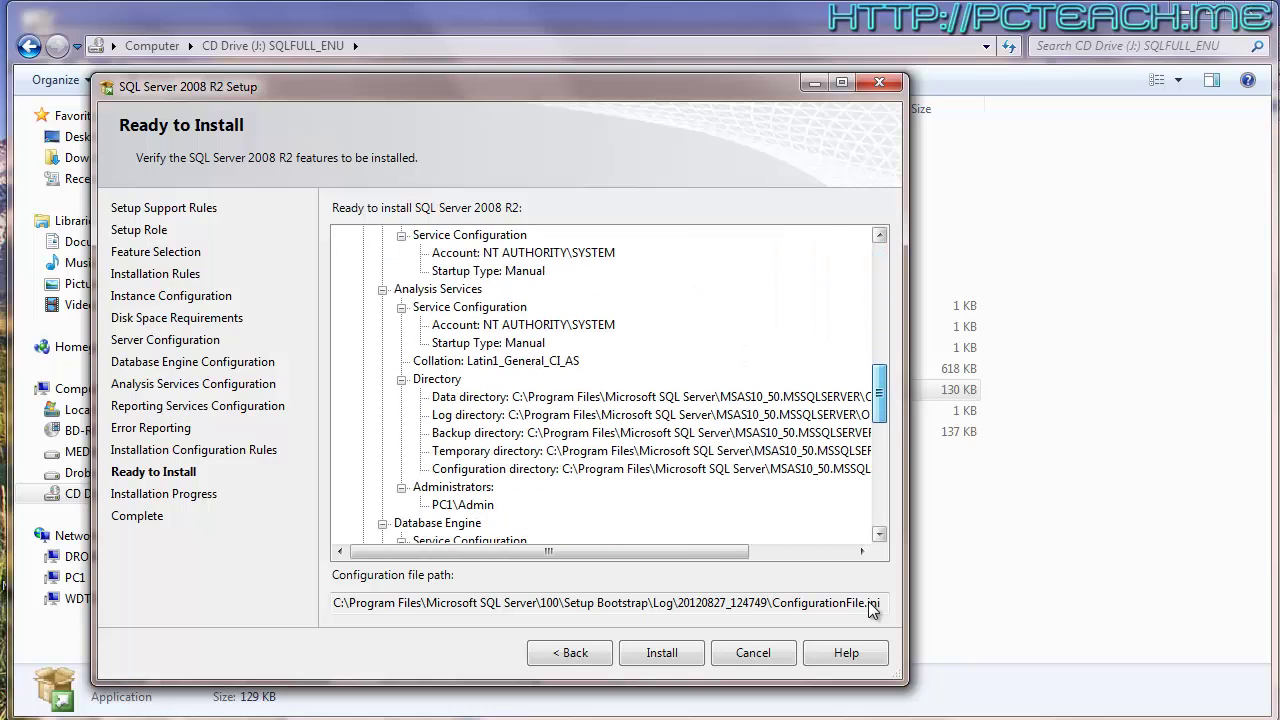
drag(880, 394, 880, 466)
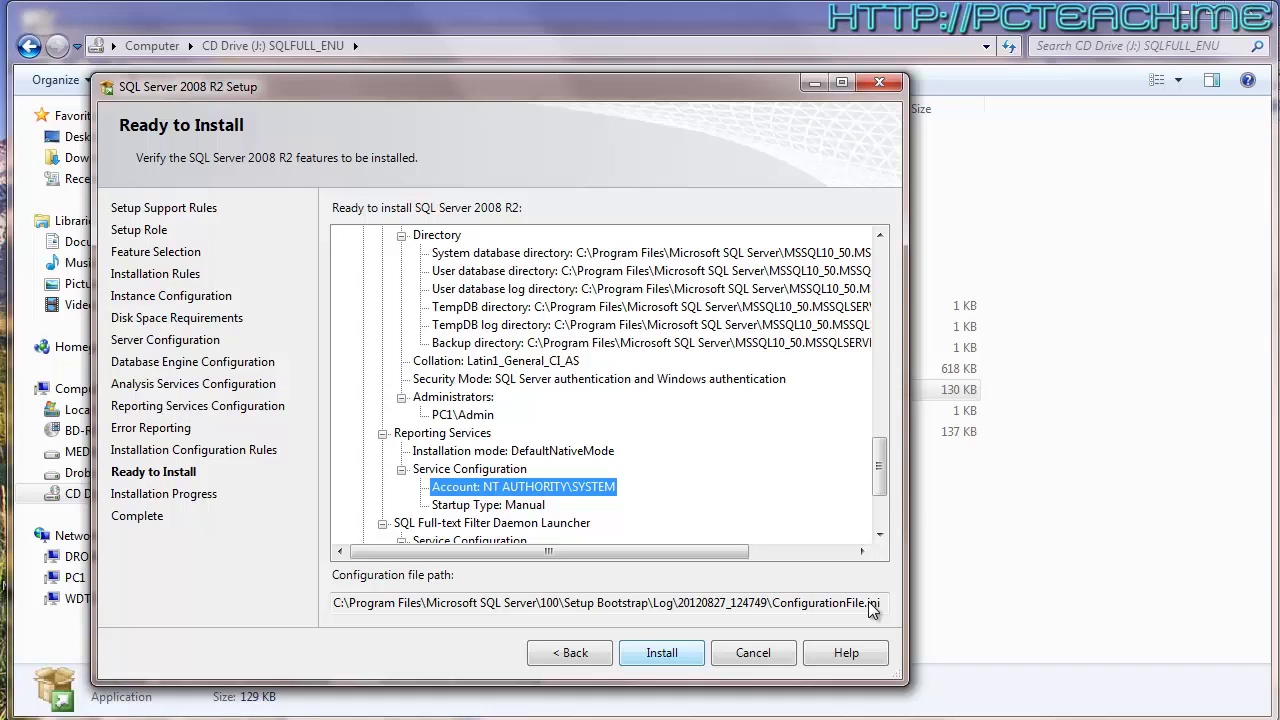
- Run the SQL Server 2008 R2 installation to completion and look through the supplemental information
key(Return)
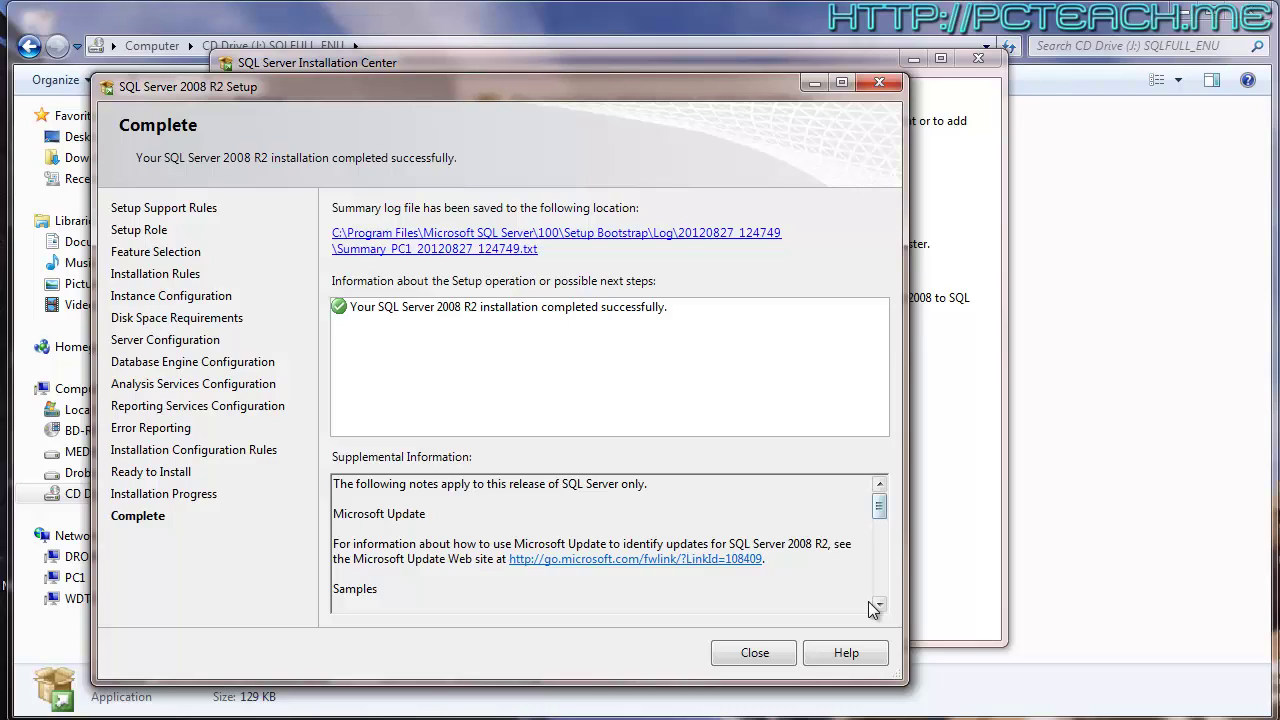
scroll(872, 604, down, 5)
scroll(872, 606, up, 5)
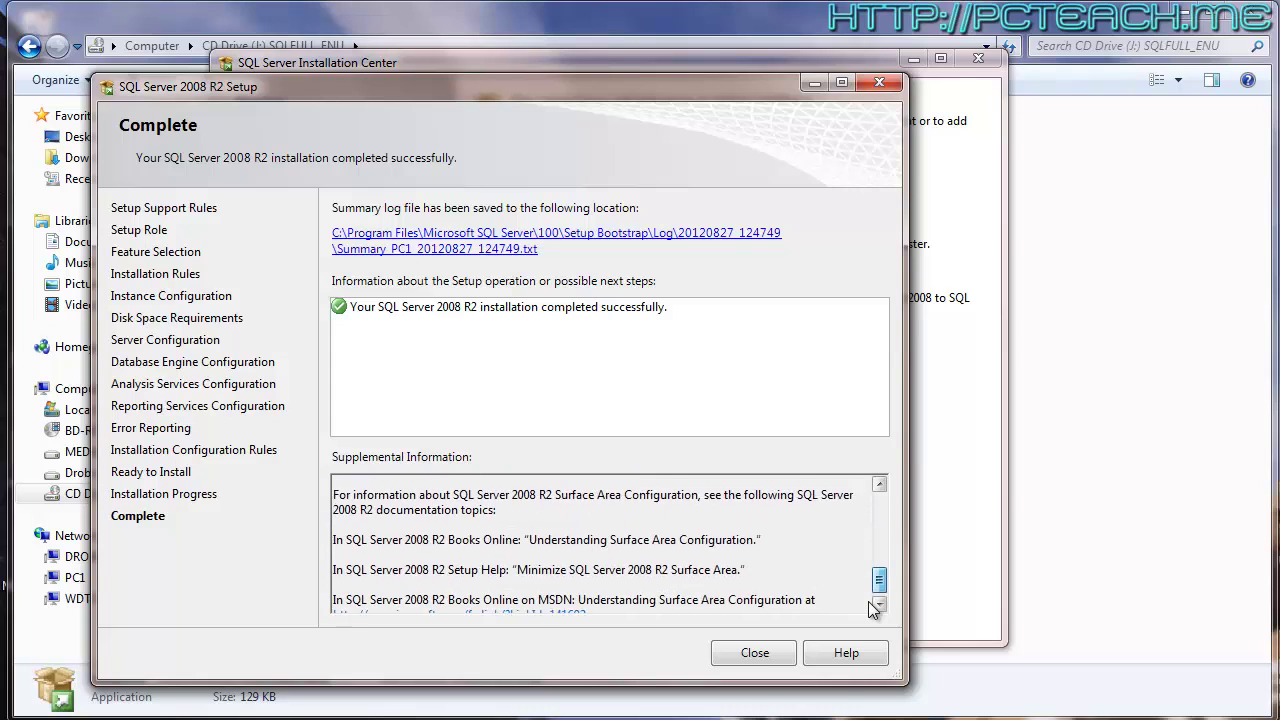